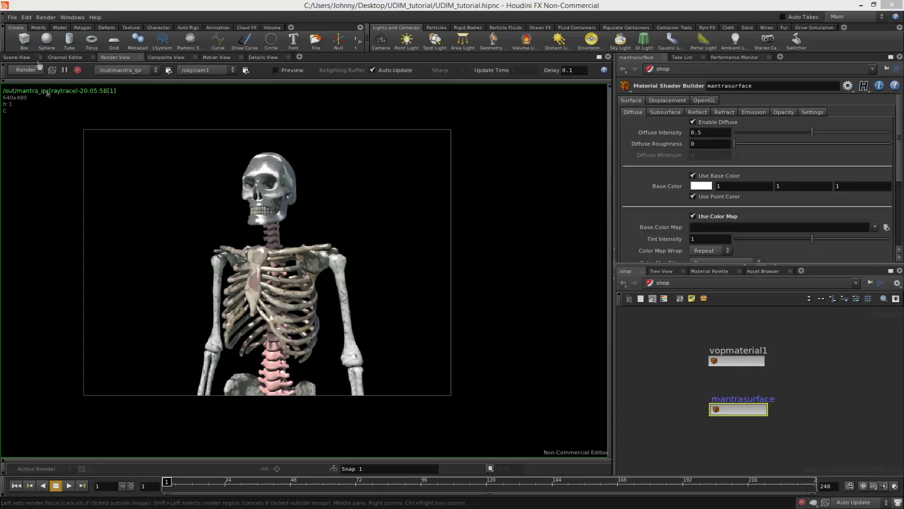
- Examine the finished skeleton scene in the scene viewport and inspect its UV layout in the UV view
click(17, 57)
drag(345, 256, 363, 253)
key(space+5)
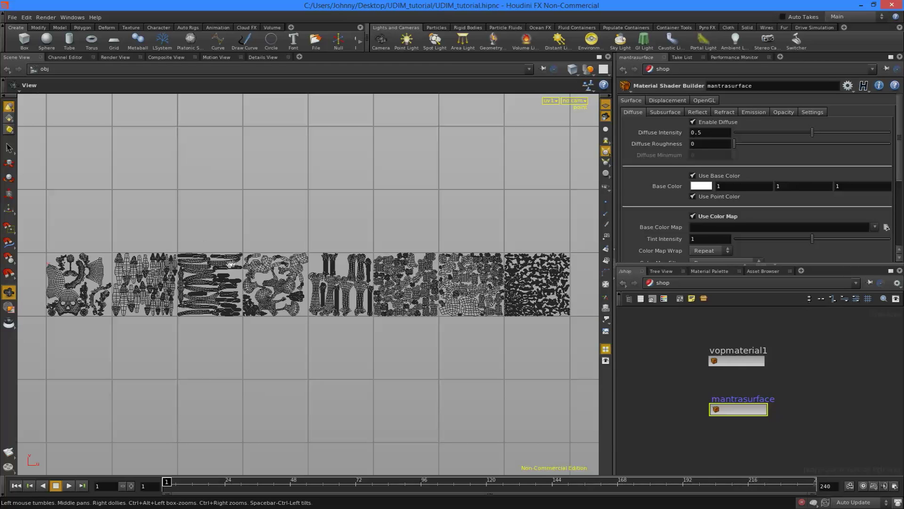
scroll(240, 264, down, 3)
scroll(255, 259, up, 2)
middle_drag(263, 235, 277, 253)
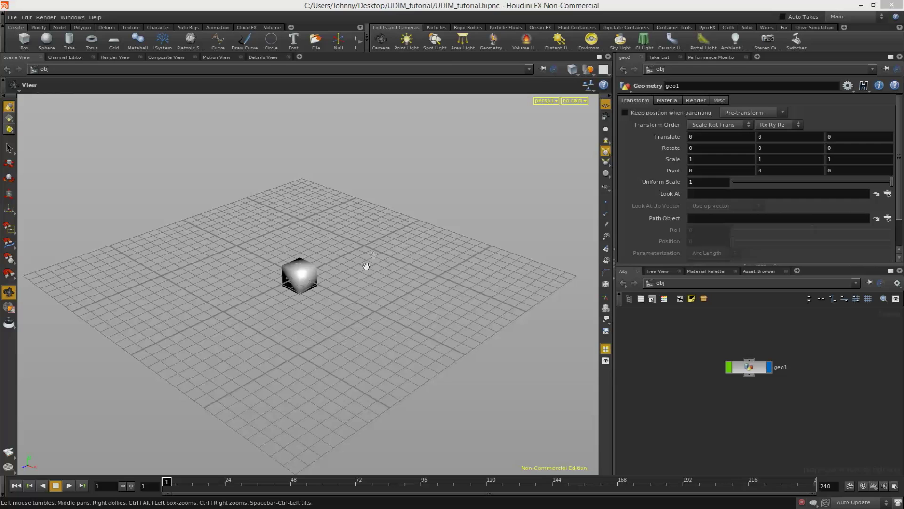
- Load skeleton_UV.obj from the project's geo folder into the file node inside geo1, with sequence grouping turned off, and frame the model
drag(363, 264, 423, 245)
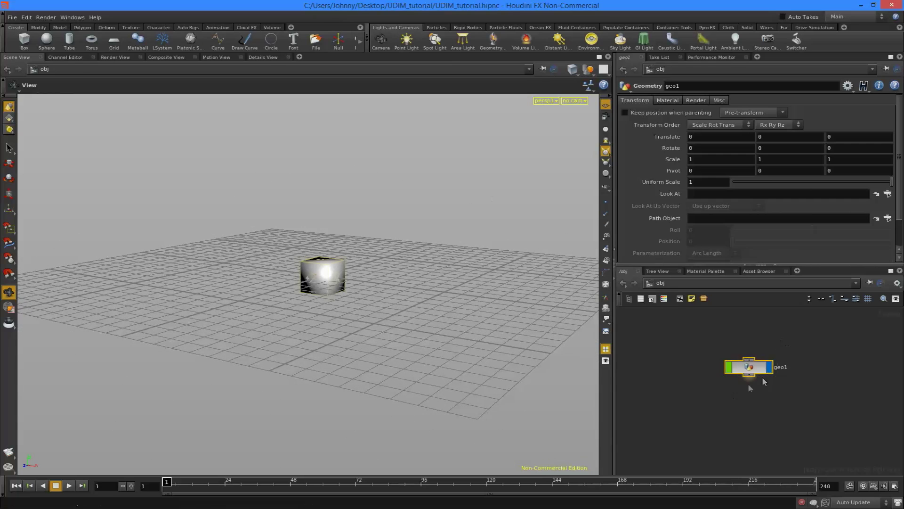
double_click(759, 370)
click(895, 113)
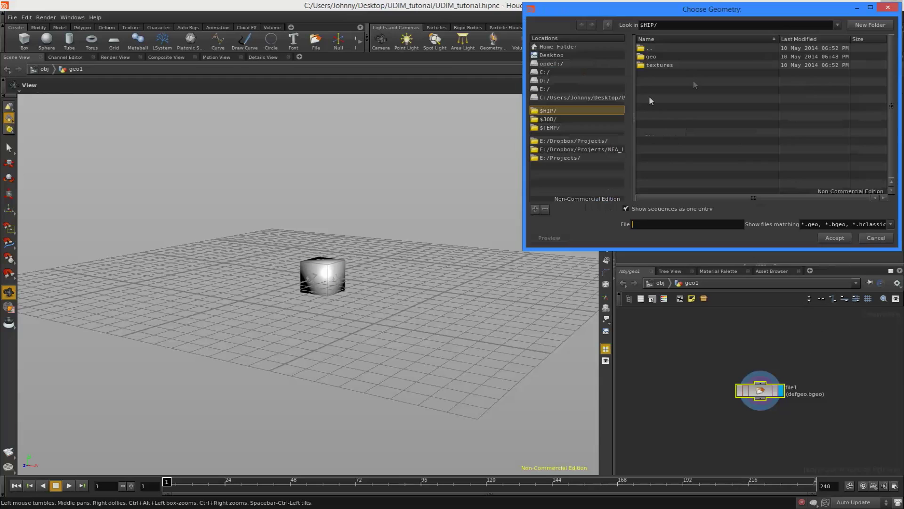
double_click(654, 55)
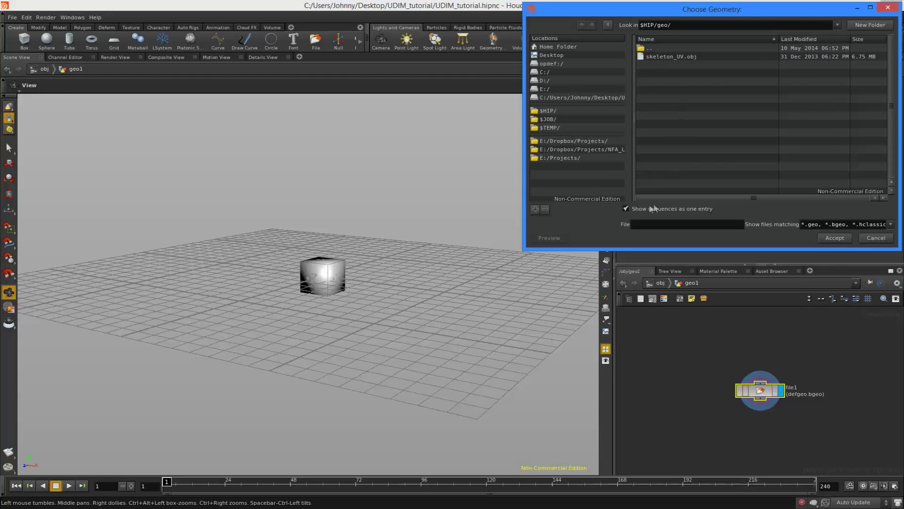
click(650, 208)
click(661, 57)
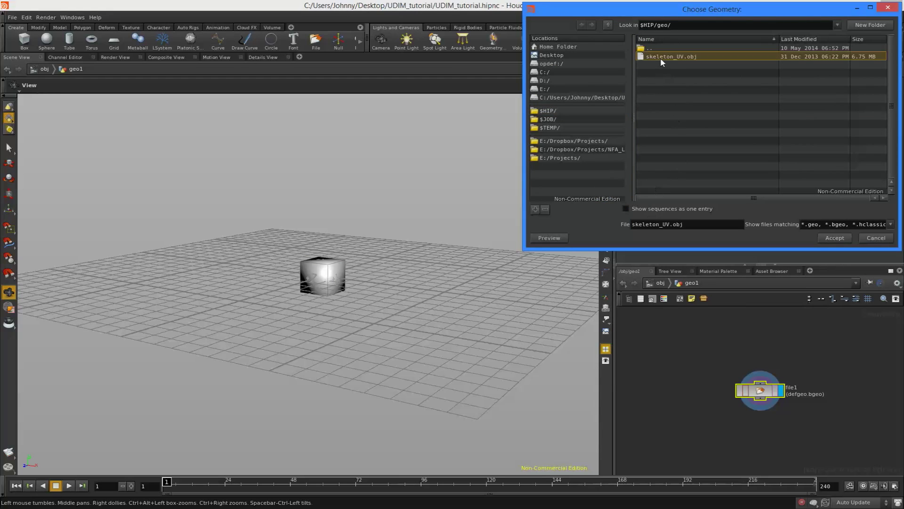
click(835, 238)
key(h)
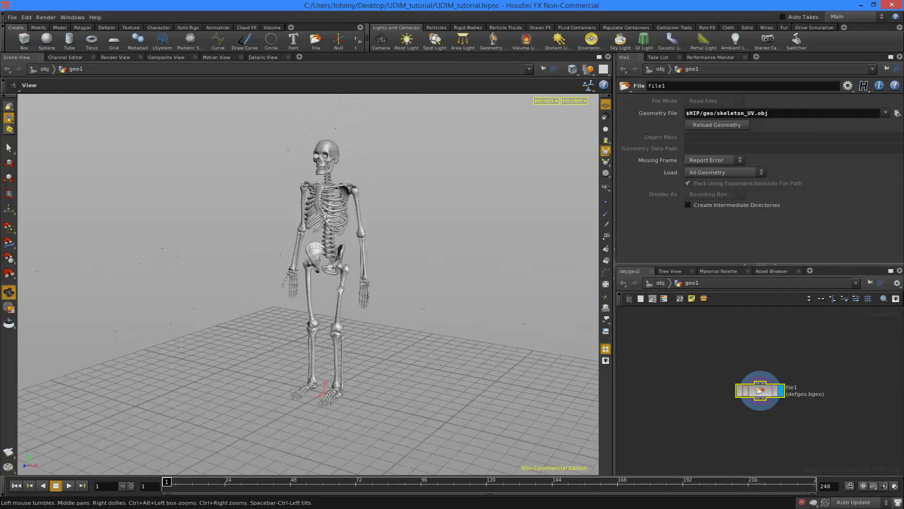
- Inspect the imported skeleton's UV islands across the tiles in the UV view, and return to the perspective view
middle_drag(382, 236, 379, 256)
right_drag(380, 256, 400, 235)
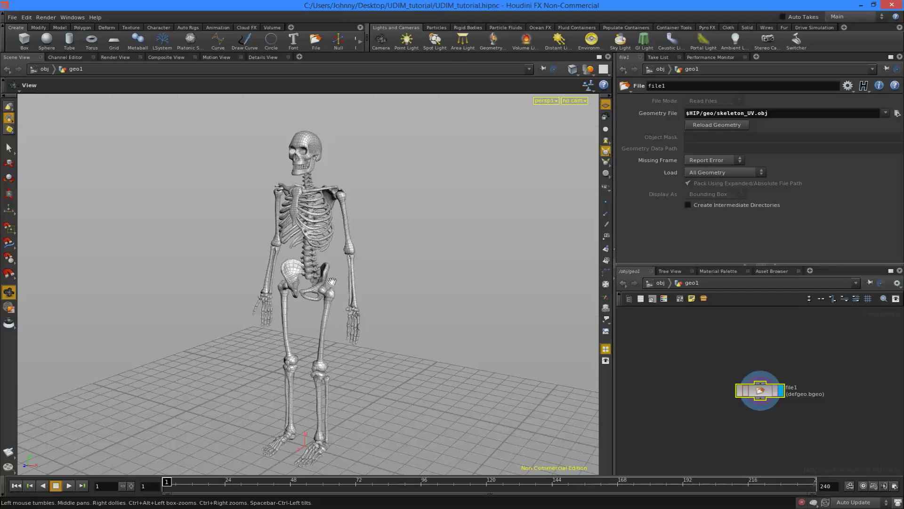
key(space+5)
middle_drag(267, 272, 489, 273)
right_drag(489, 273, 570, 241)
scroll(412, 286, down, 6)
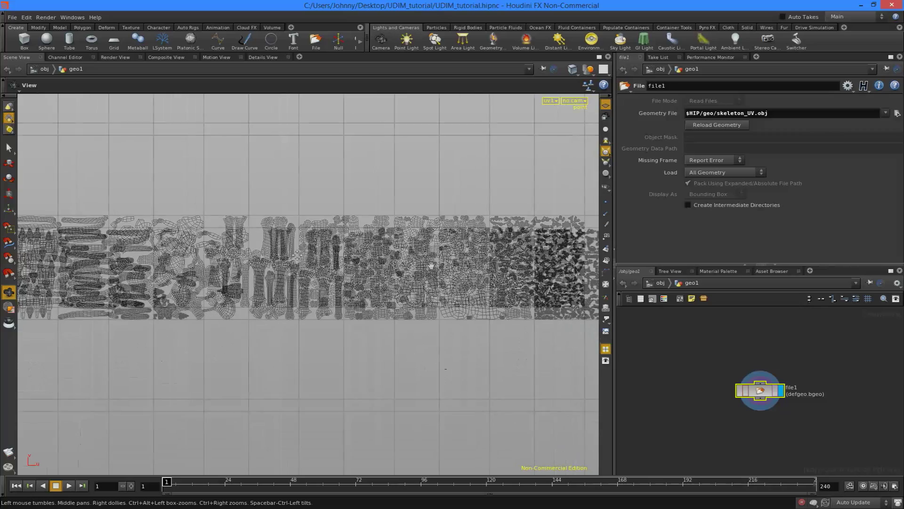
scroll(485, 284, down, 6)
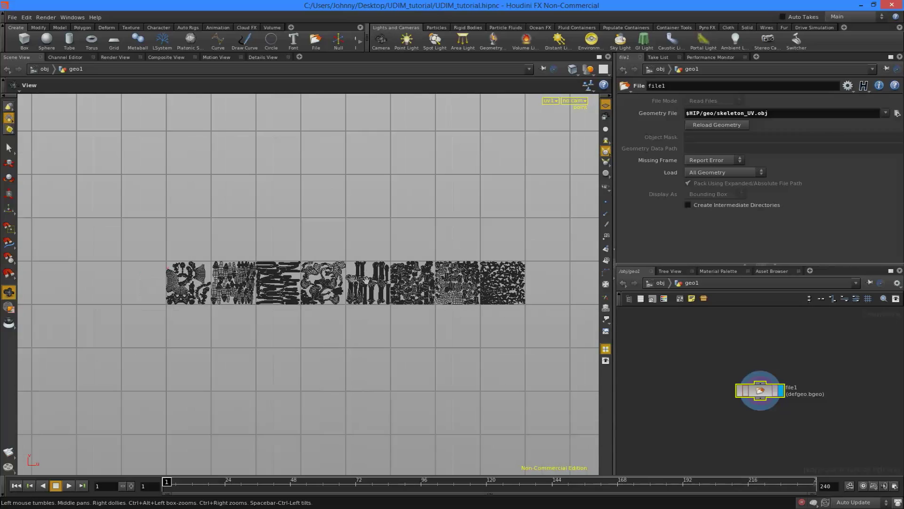
middle_drag(383, 308, 376, 358)
right_drag(376, 358, 365, 303)
middle_drag(365, 303, 326, 279)
key(space+1)
right_drag(326, 279, 452, 250)
middle_drag(365, 282, 408, 251)
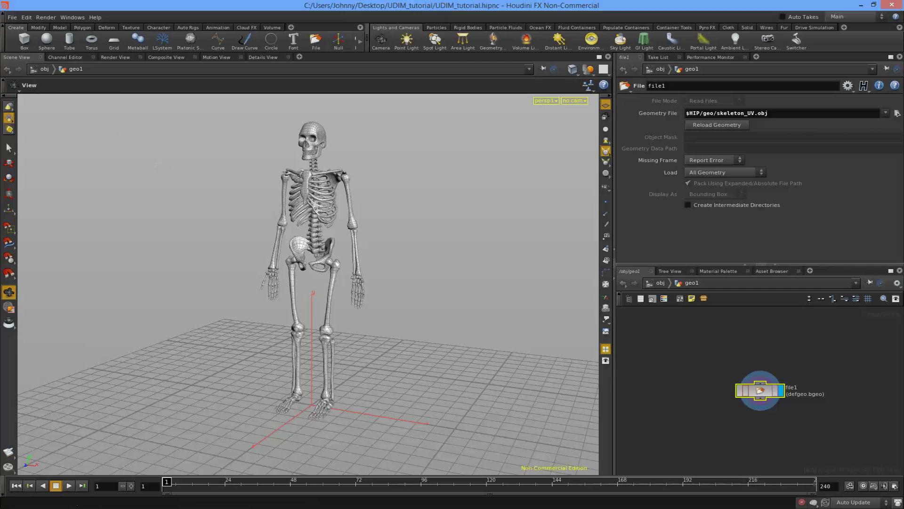
- Switch to File Explorer and preview the texture images test_1001.jpg to test_1006.jpg in the UDIM_tutorial textures folder
click(62, 115)
click(211, 162)
double_click(211, 162)
drag(212, 212, 503, 162)
click(252, 196)
double_click(215, 170)
key(Right)
key(Right)
key(Right)
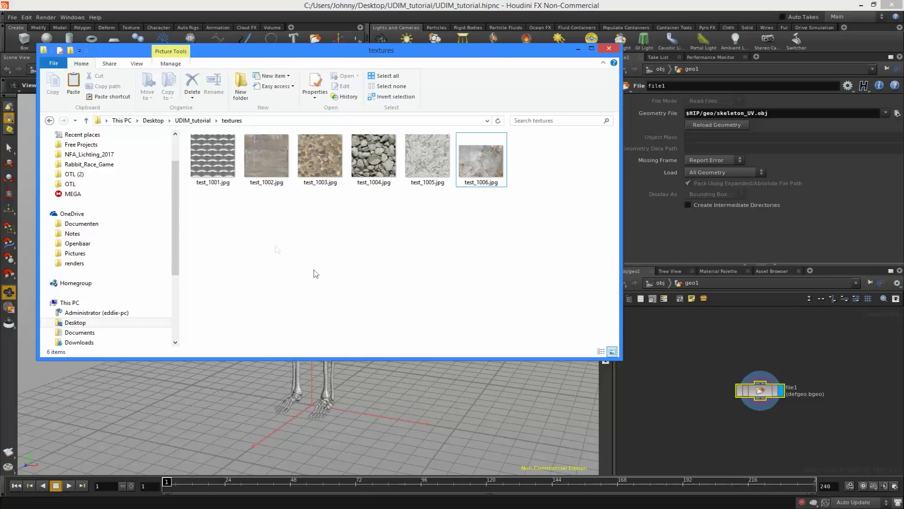
drag(228, 55, 215, 111)
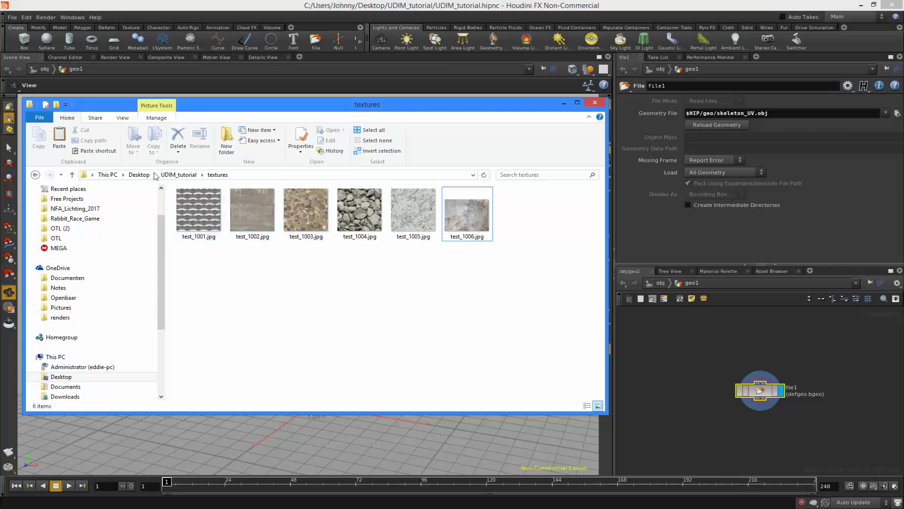
click(178, 174)
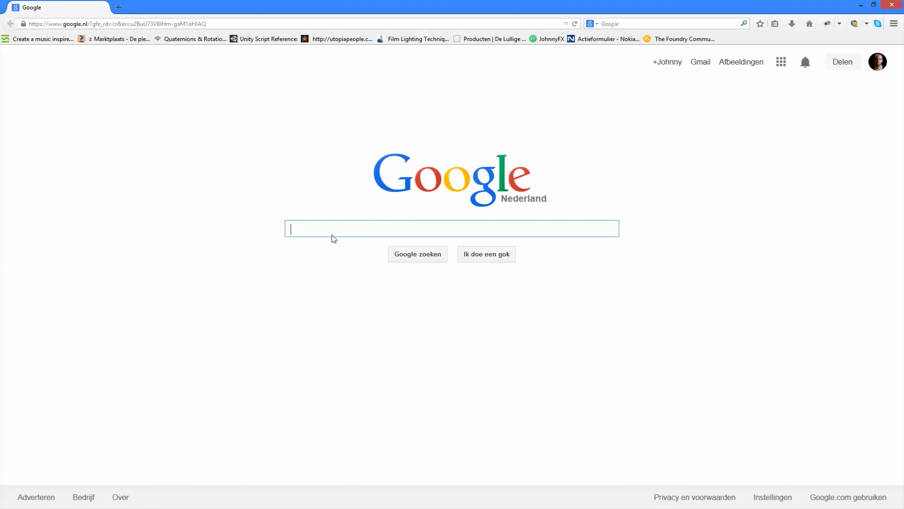
- Search Google for "udim" in the web browser and open the texture artist's UDIM Guide page
text(udim)
key(Return)
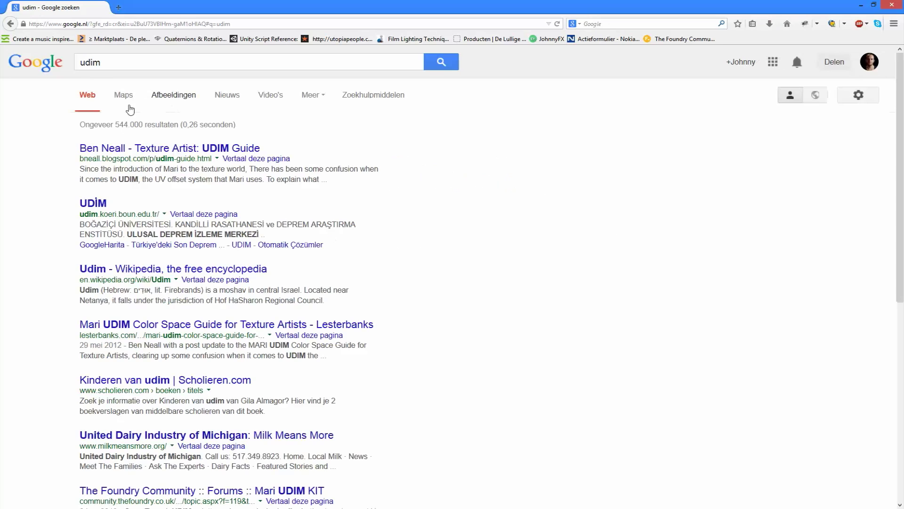
click(111, 156)
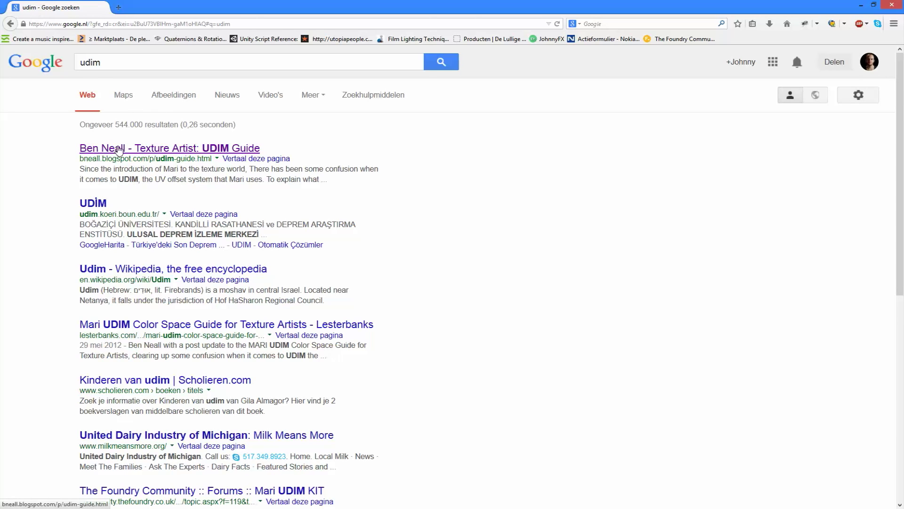
click(119, 149)
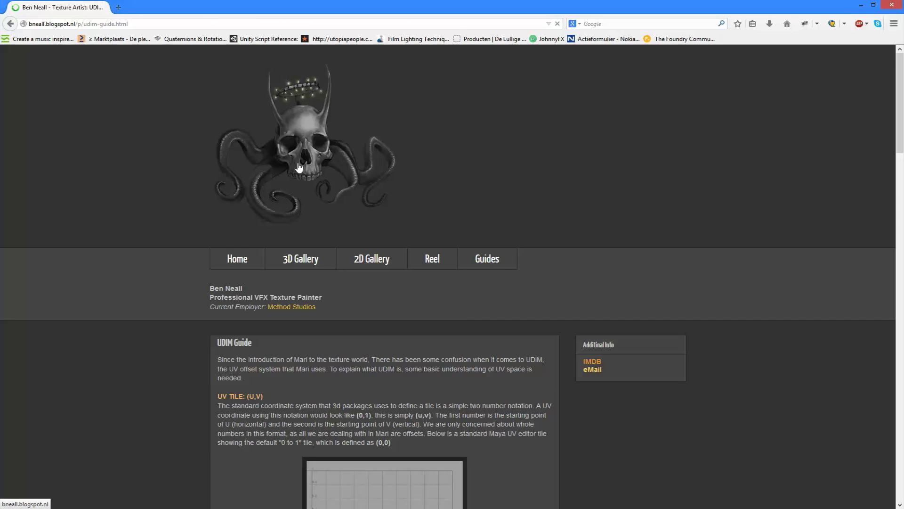
- Read the guide's explanation of UDIM tile numbering, the UV-to-UDIM formula and the conversion examples
scroll(160, 372, down, 5)
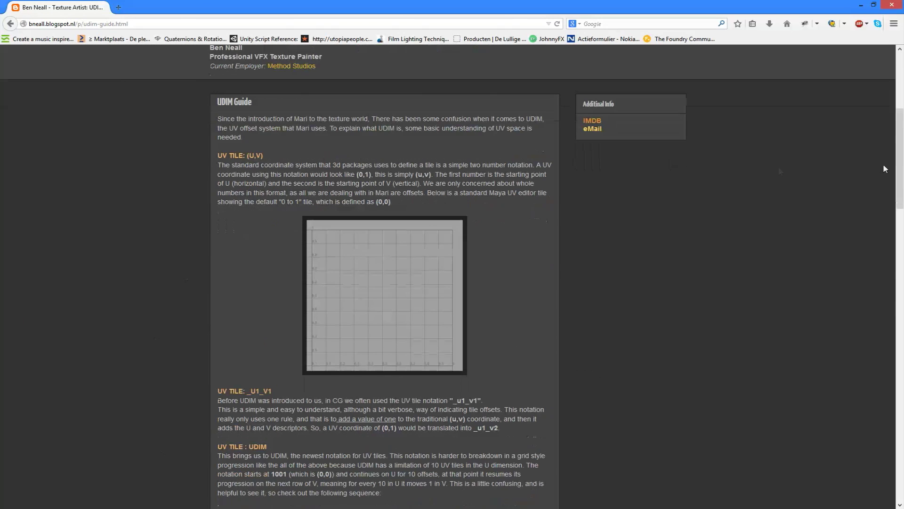
scroll(878, 263, down, 15)
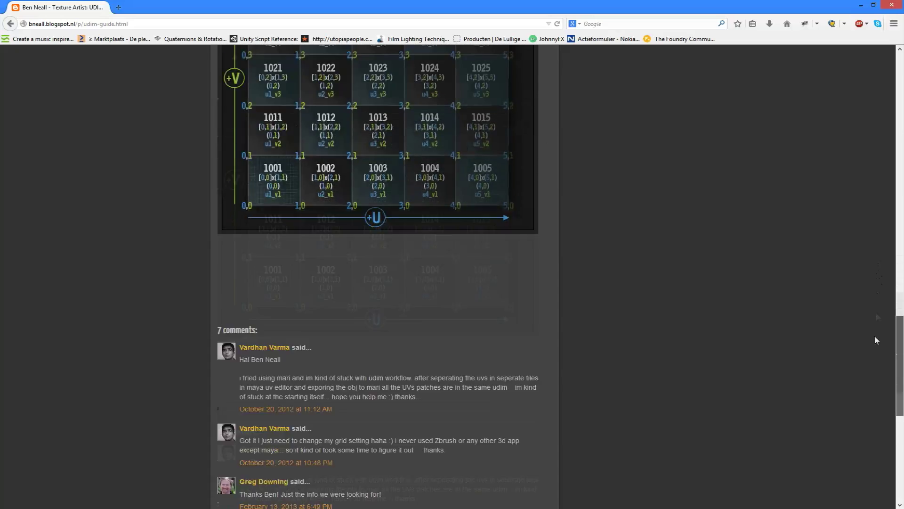
scroll(877, 347, up, 15)
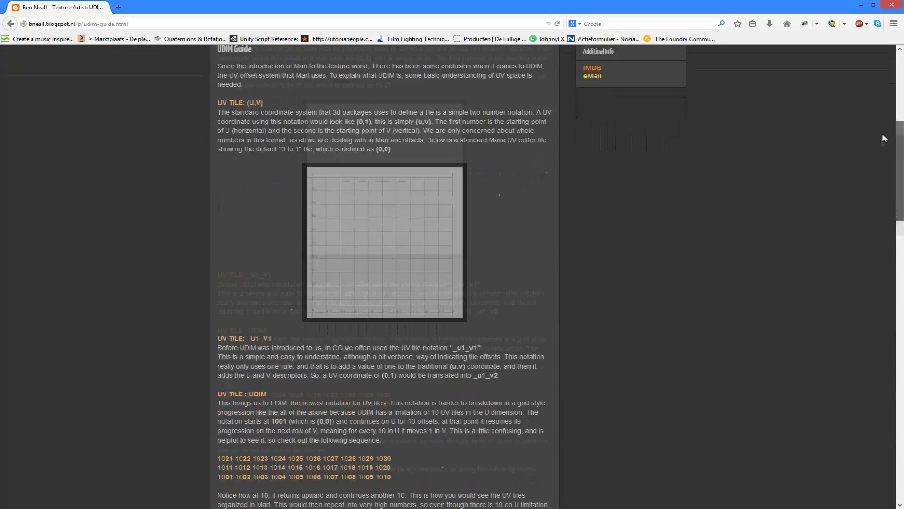
scroll(881, 160, down, 3)
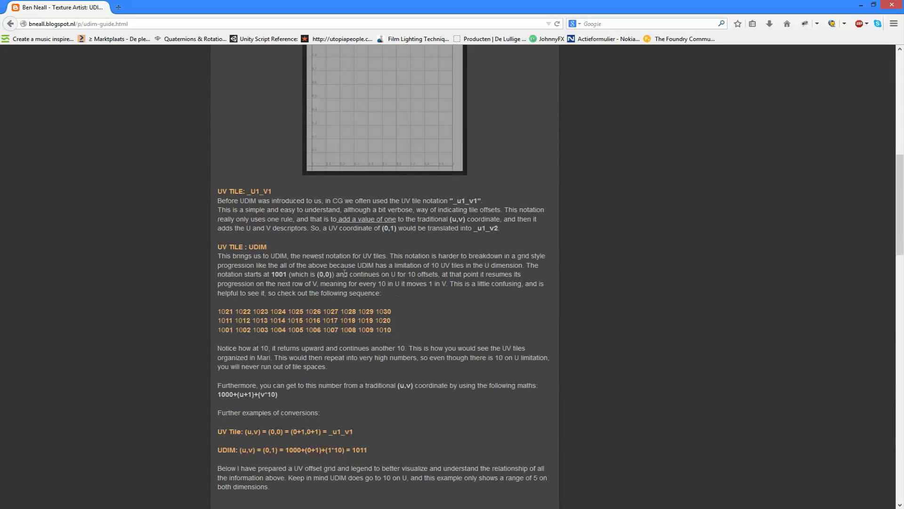
scroll(348, 290, down, 2)
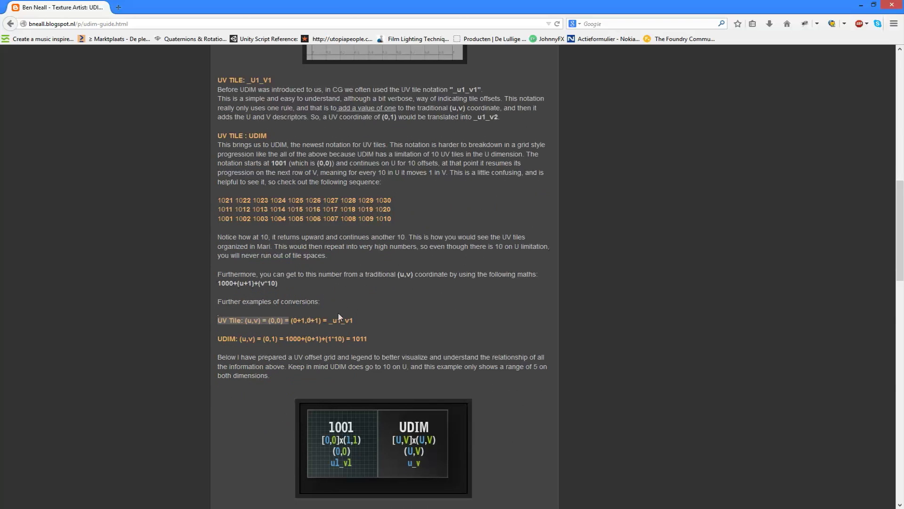
drag(369, 339, 212, 339)
double_click(309, 320)
drag(281, 282, 213, 287)
click(297, 291)
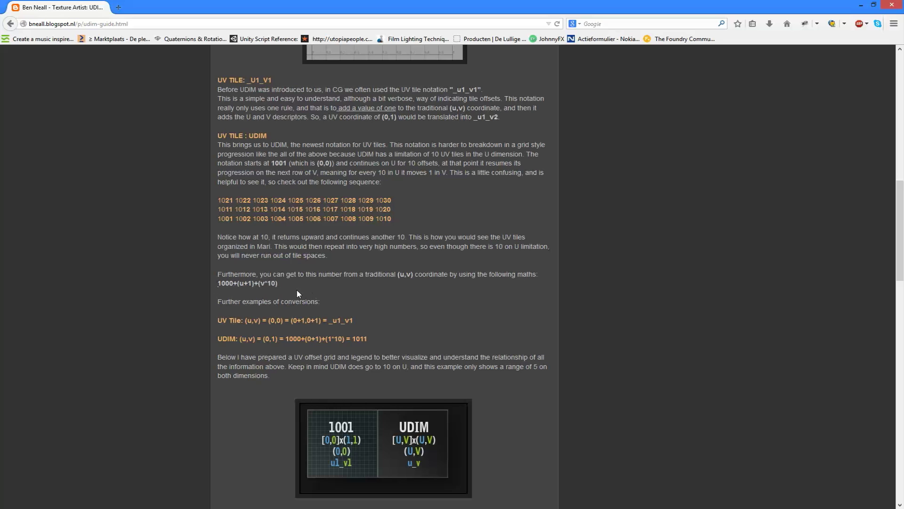
middle_click(237, 289)
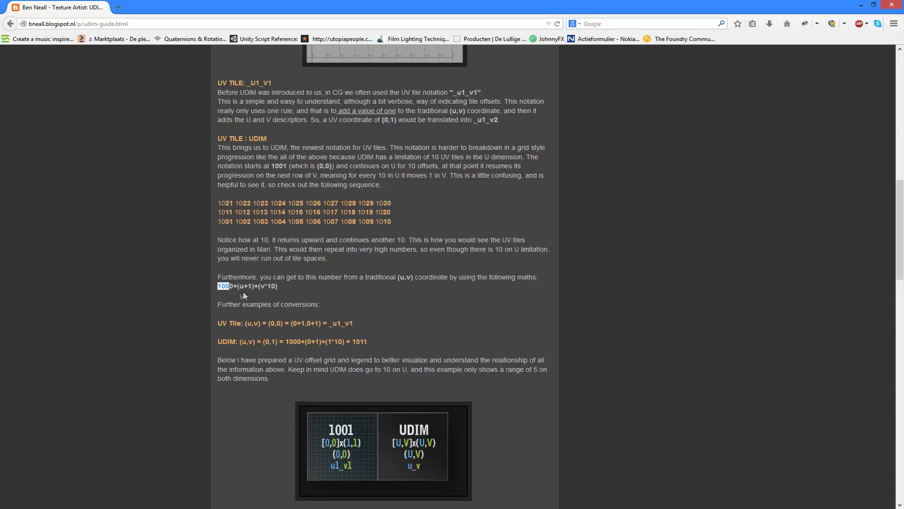
click(240, 286)
scroll(342, 301, up, 1)
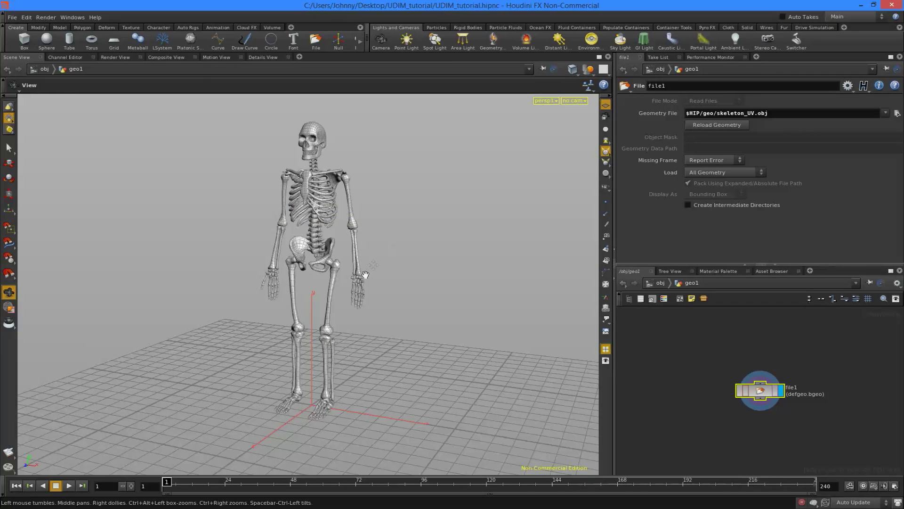
- Switch back to Houdini, add a VOP SOP node under the skeleton's file node and enter its inner network
drag(365, 274, 377, 236)
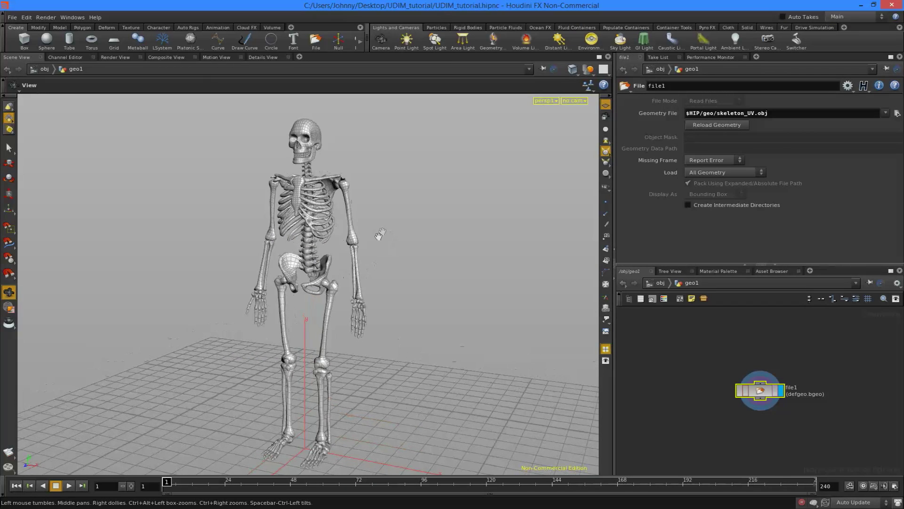
middle_drag(744, 446, 712, 393)
key(Tab)
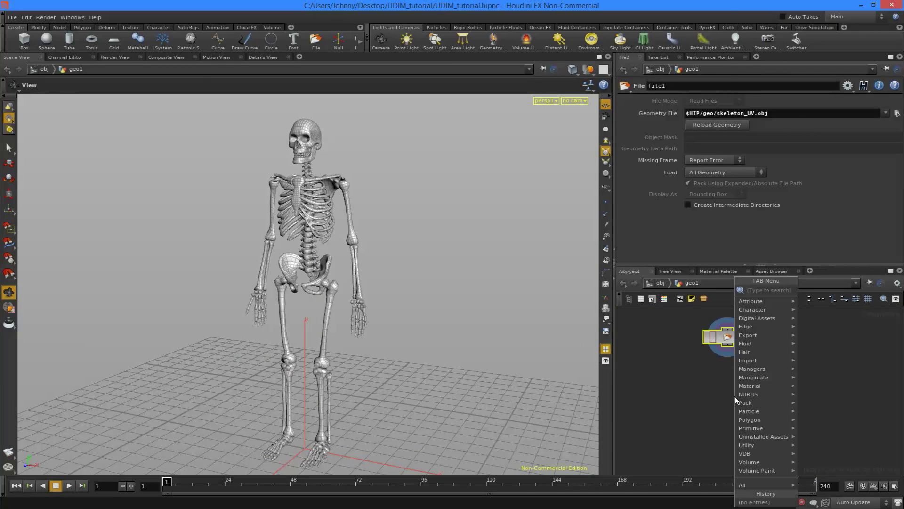
text(vop sop)
click(806, 290)
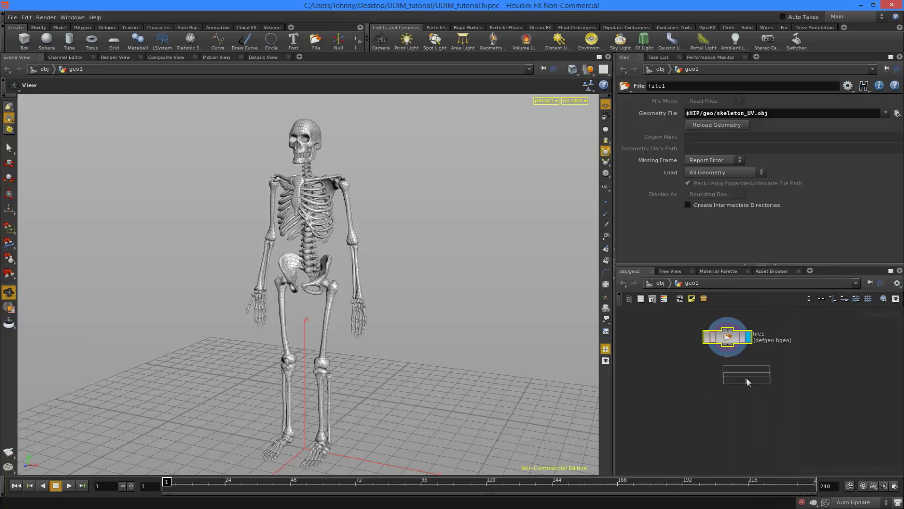
click(740, 382)
click(728, 377)
click(759, 385)
drag(749, 386, 758, 395)
click(780, 378)
middle_drag(796, 379, 775, 370)
drag(784, 360, 702, 414)
key(i)
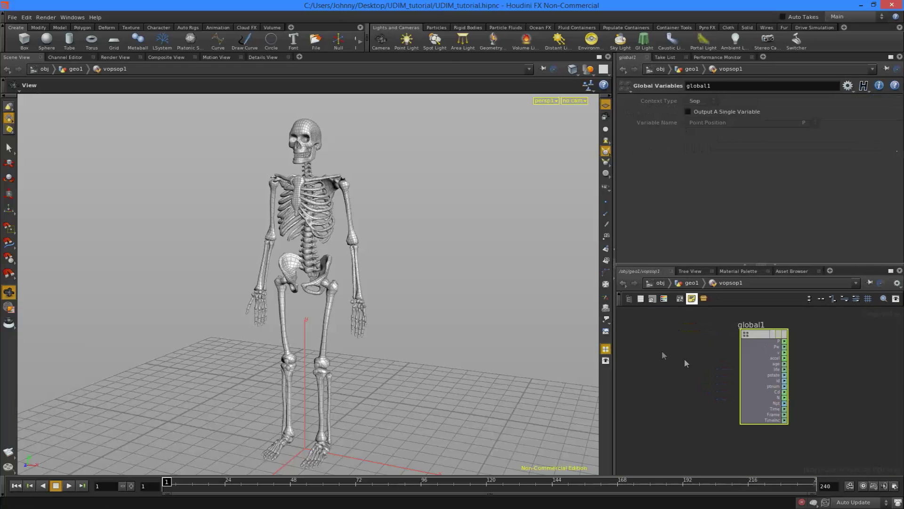
- Maximize the network editor pane and delete the global variables node from the VOP network
middle_drag(690, 359, 618, 361)
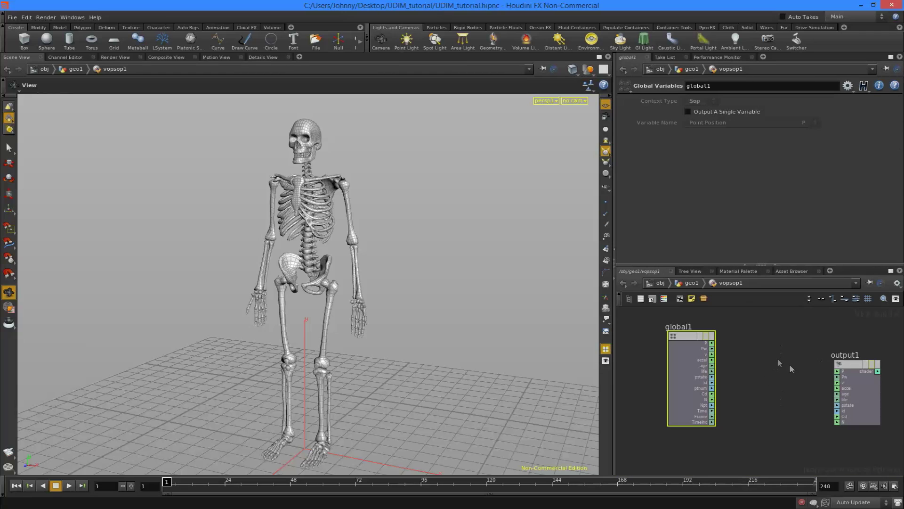
click(890, 271)
click(653, 235)
key(ctrl+b)
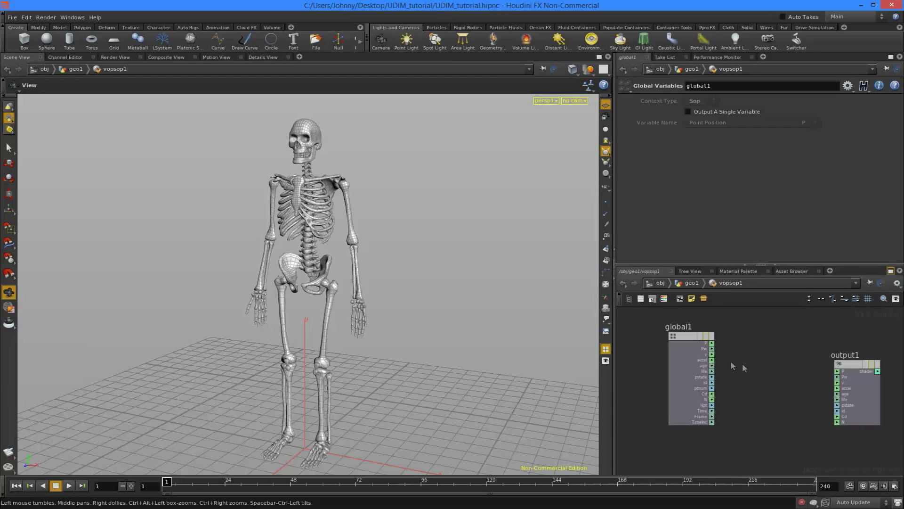
key(ctrl+b)
middle_drag(483, 258, 600, 276)
drag(553, 220, 450, 324)
key(Delete)
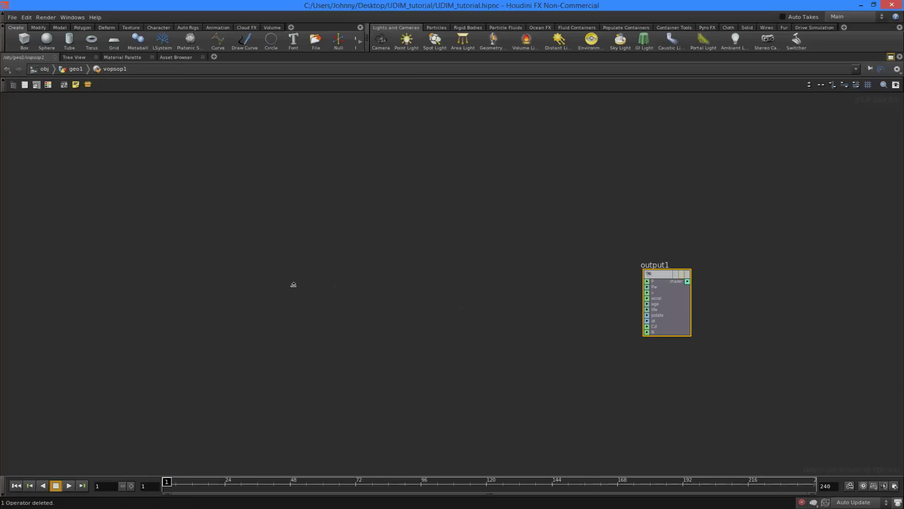
- Add an Import Attribute node to the VOP network, well ahead of the output node
key(Tab)
text(imp)
key(Return)
click(188, 226)
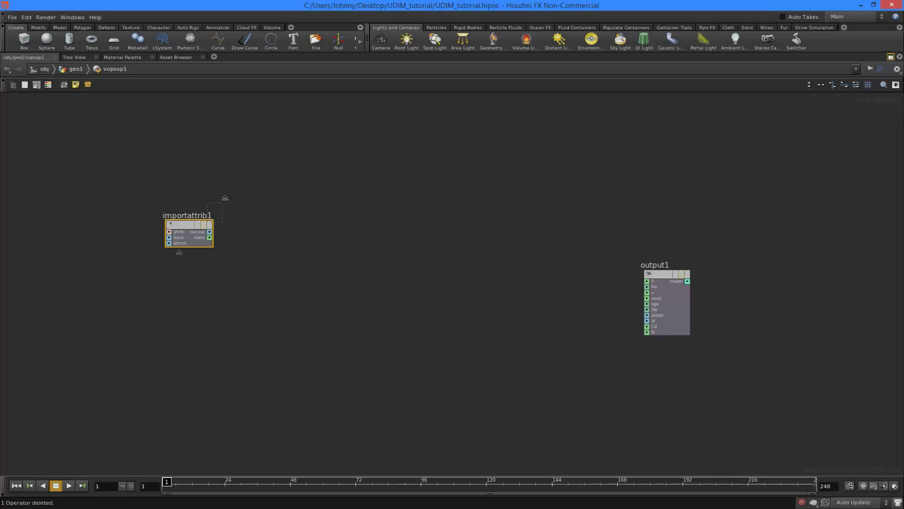
- Show the Import Attribute node's parameters and restore the multi-pane layout
key(p)
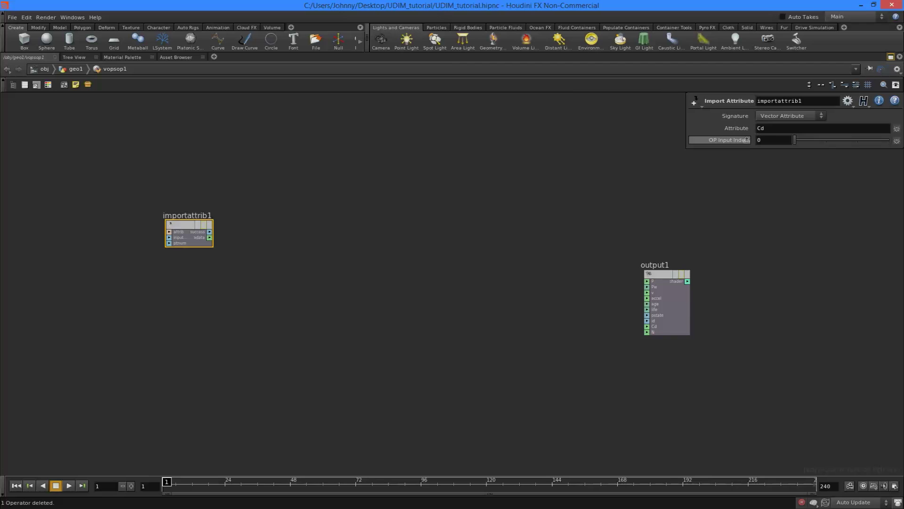
key(p)
key(ctrl+b)
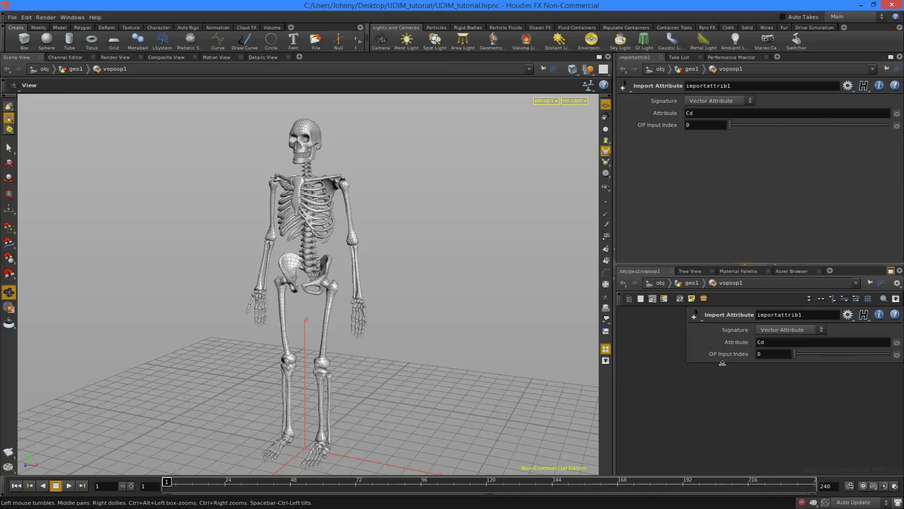
- Maximize the network editor, show the Import Attribute node's parameters and set its attribute to uv
key(ctrl+b)
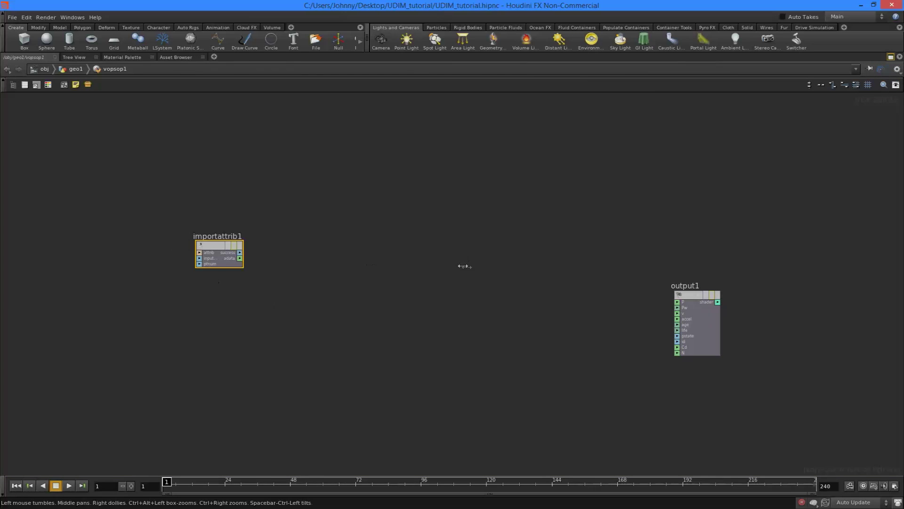
key(p)
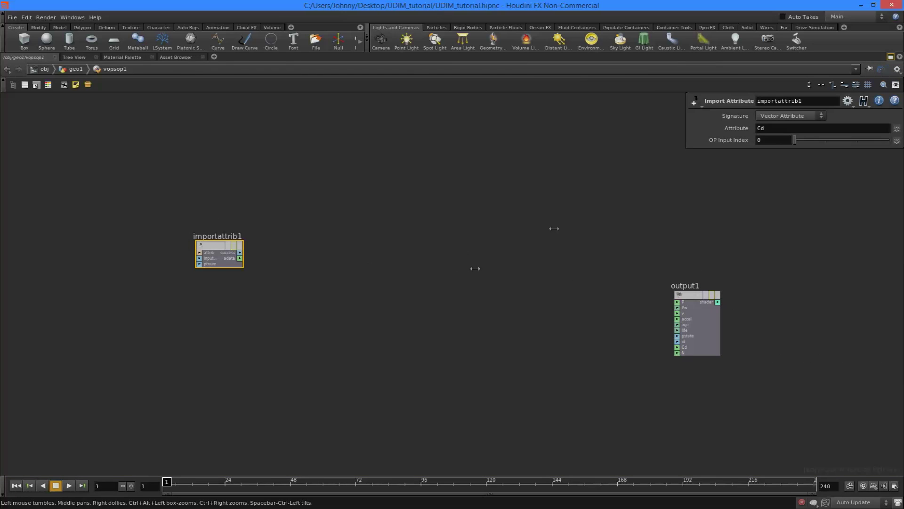
click(771, 132)
scroll(339, 302, up, 3)
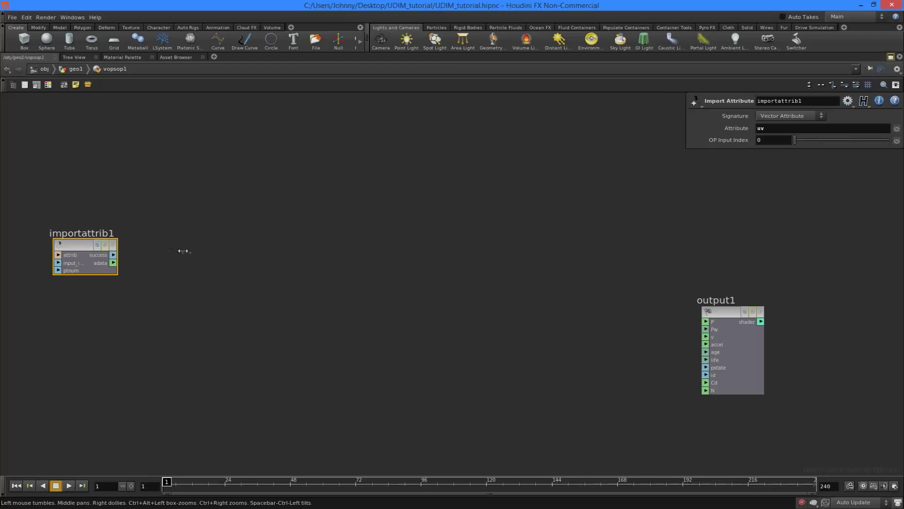
- Add a Vector To Float node and connect the Import Attribute node's adata output to its vec input
key(Tab)
text(vec)
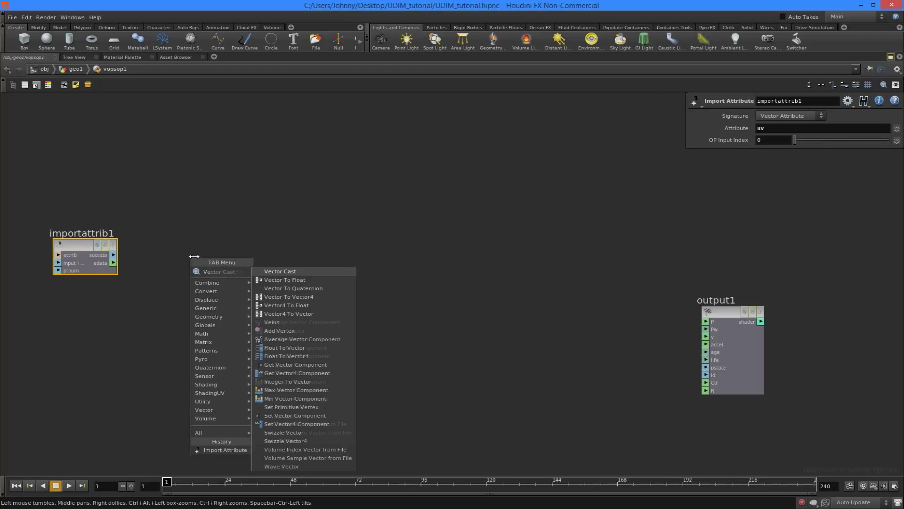
key(Down)
key(Return)
click(271, 256)
drag(116, 263, 216, 260)
drag(113, 263, 235, 253)
middle_drag(312, 222, 298, 224)
drag(301, 214, 186, 308)
middle_drag(310, 254, 210, 246)
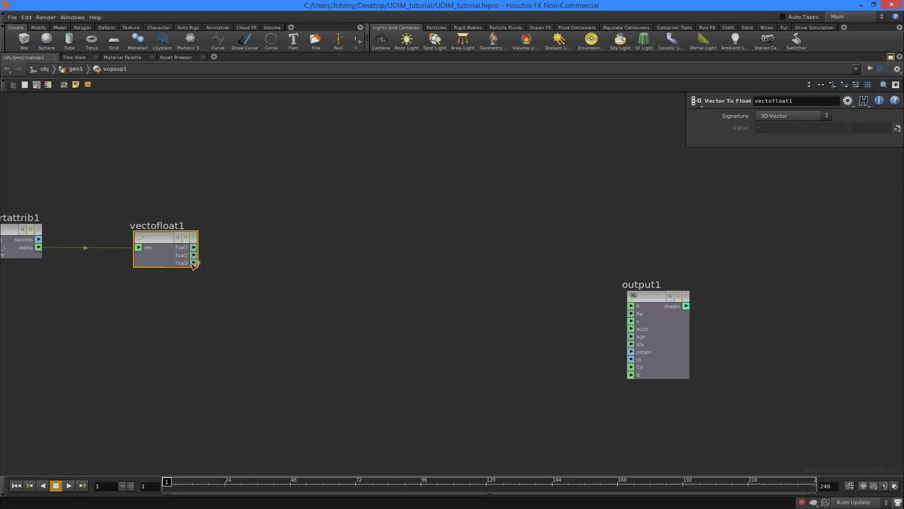
- Add an Add Attribute node between the Vector To Float node and the output node
middle_drag(301, 269, 304, 240)
right_drag(274, 218, 231, 263)
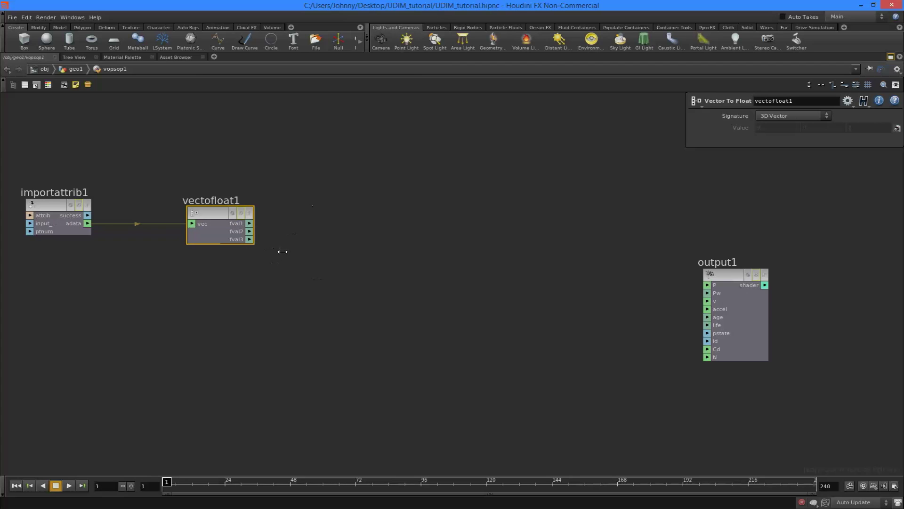
mouse_move(284, 252)
middle_down()
mouse_move(277, 239)
mouse_move(285, 259)
middle_up()
right_drag(285, 259, 283, 243)
scroll(285, 240, up, 2)
key(Tab)
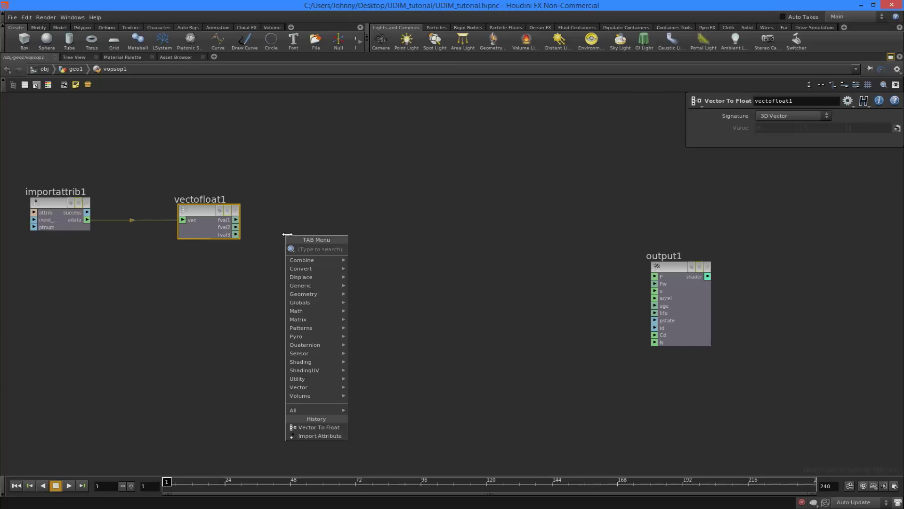
text(Add)
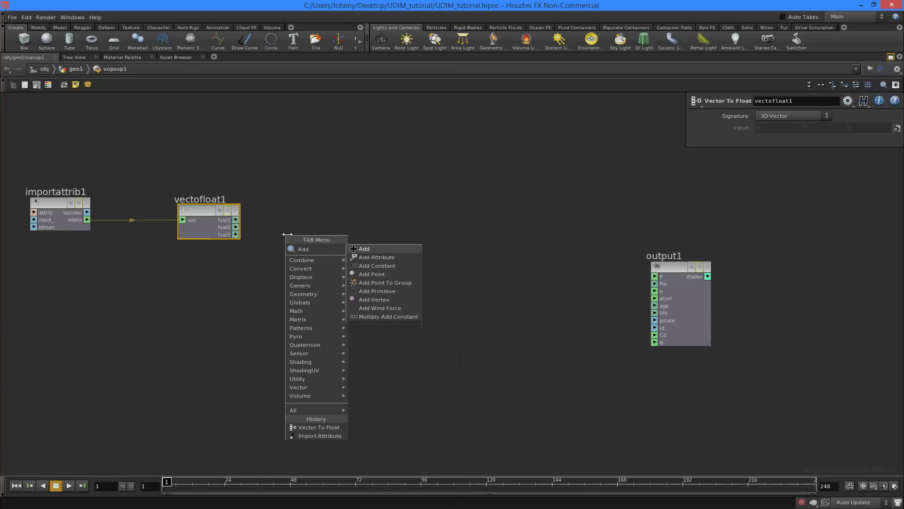
key(Down)
key(Return)
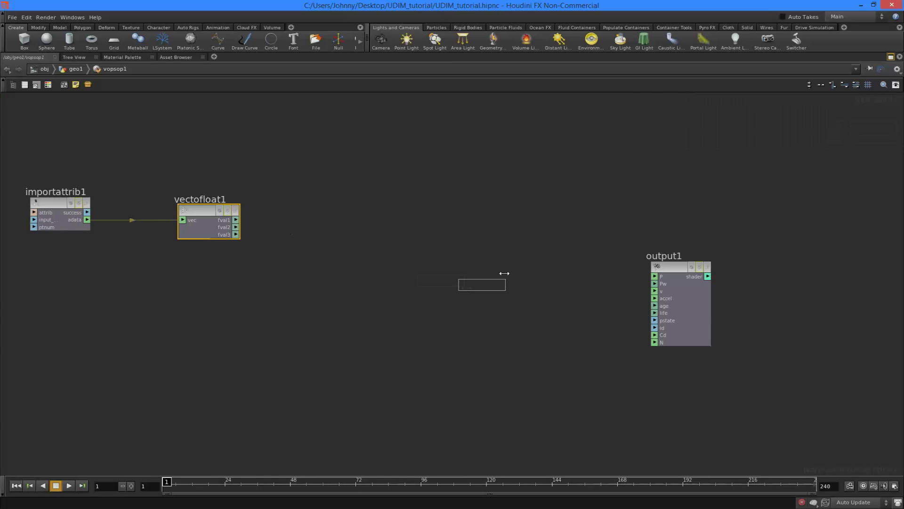
click(502, 241)
middle_drag(547, 190, 521, 183)
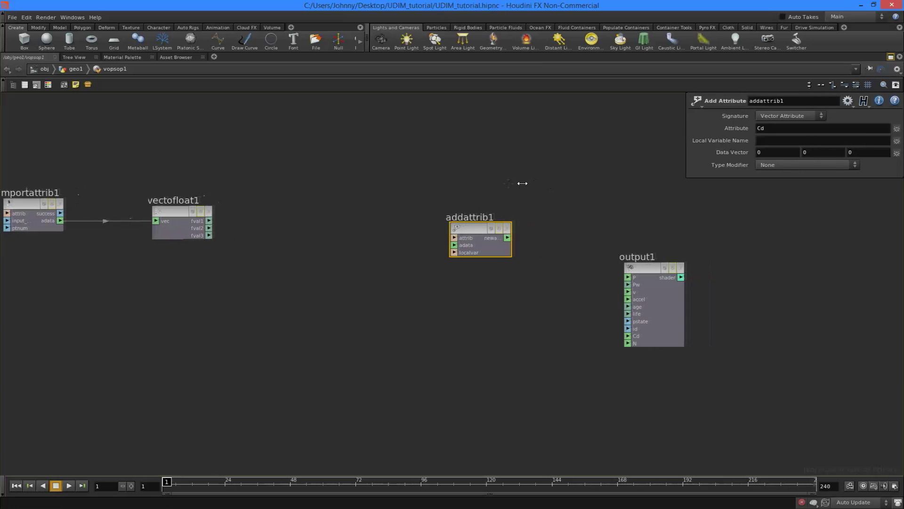
- Name the added attribute udim with local variable name UDIM, and set its signature to Integer Attribute
double_click(770, 128)
text(UDIM)
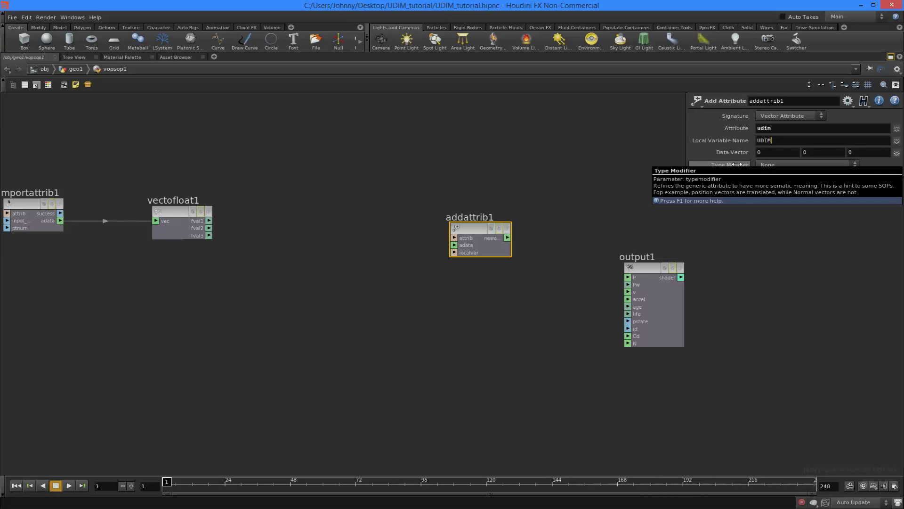
middle_drag(341, 317, 382, 333)
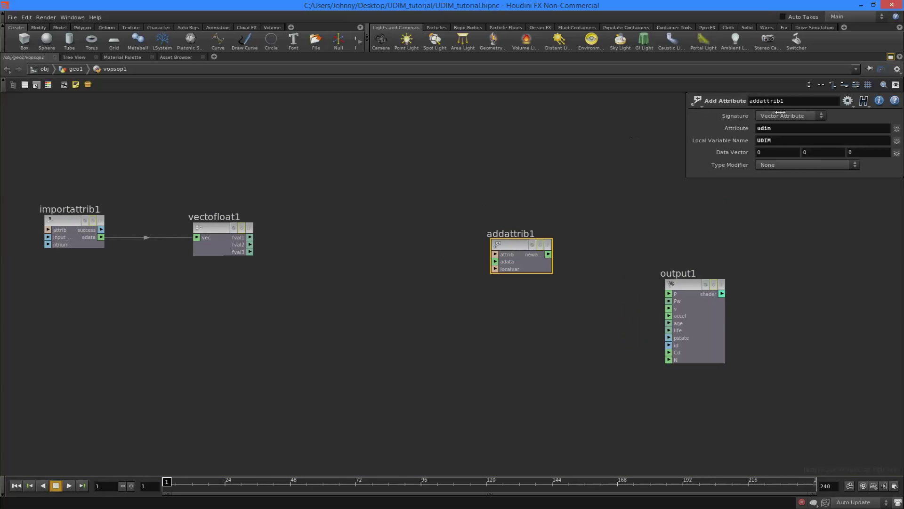
click(782, 141)
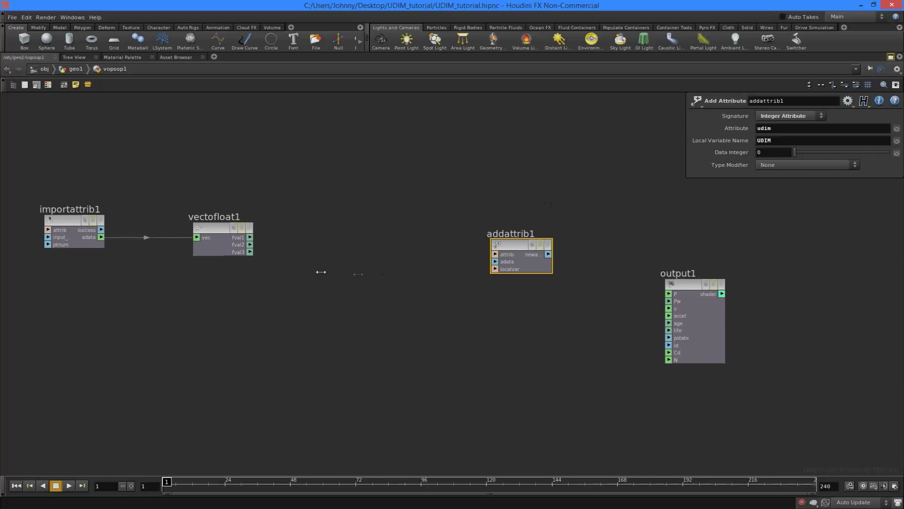
- Add a Float To Integer node and connect its ival output to the Add Attribute node's adata input
click(249, 246)
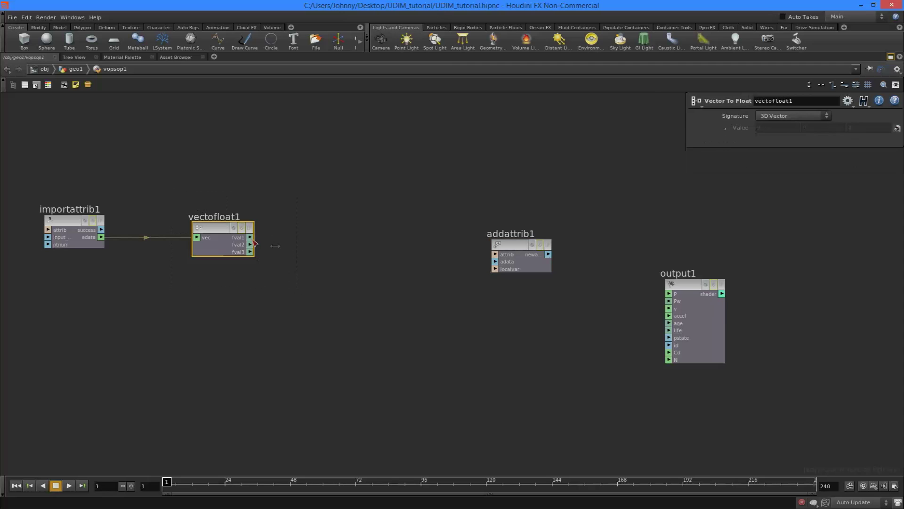
middle_drag(361, 234, 341, 257)
scroll(386, 267, up, 3)
scroll(384, 270, down, 4)
click(380, 272)
key(Tab)
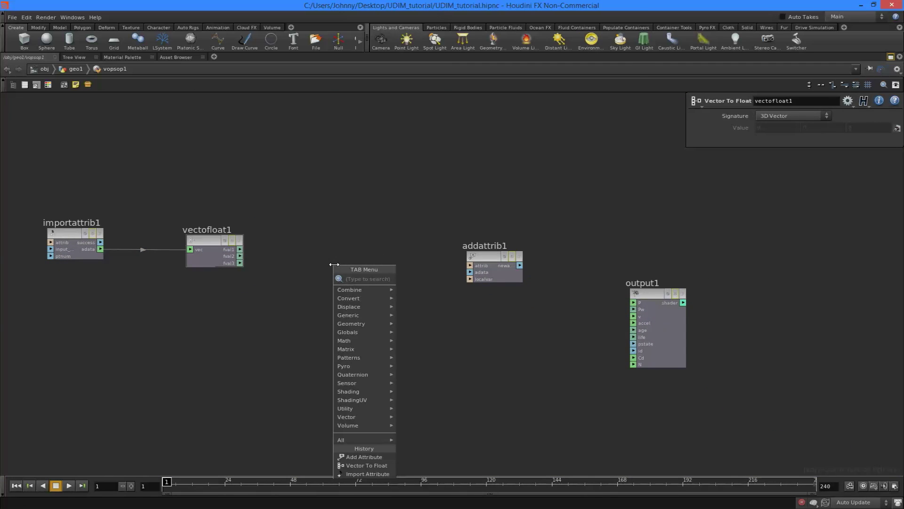
text(Float)
key(Return)
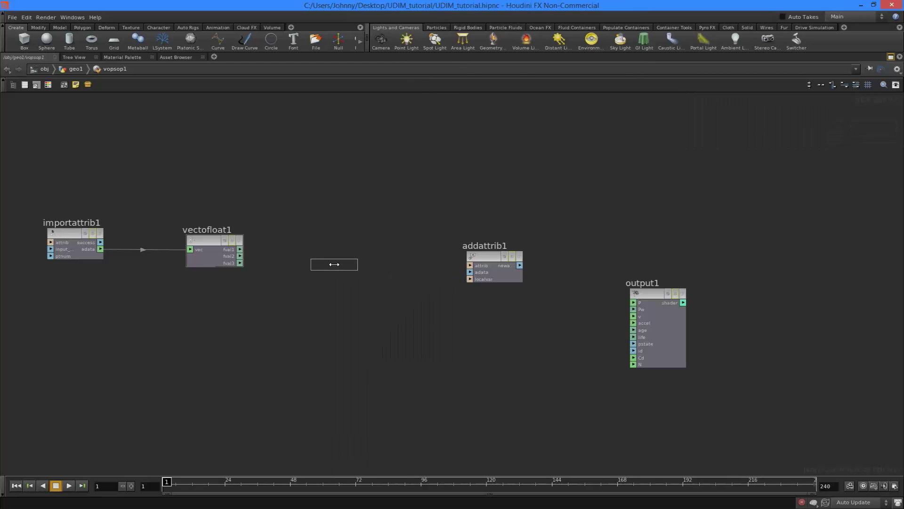
click(421, 265)
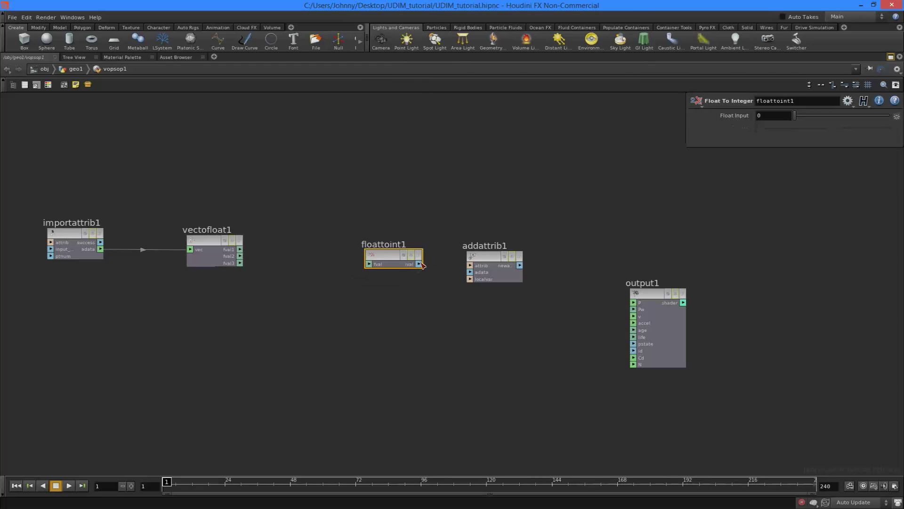
click(470, 272)
- Add a Floor node and wire it between the Vector To Float node's fval1 output and the Float To Integer node's fval input
key(Tab)
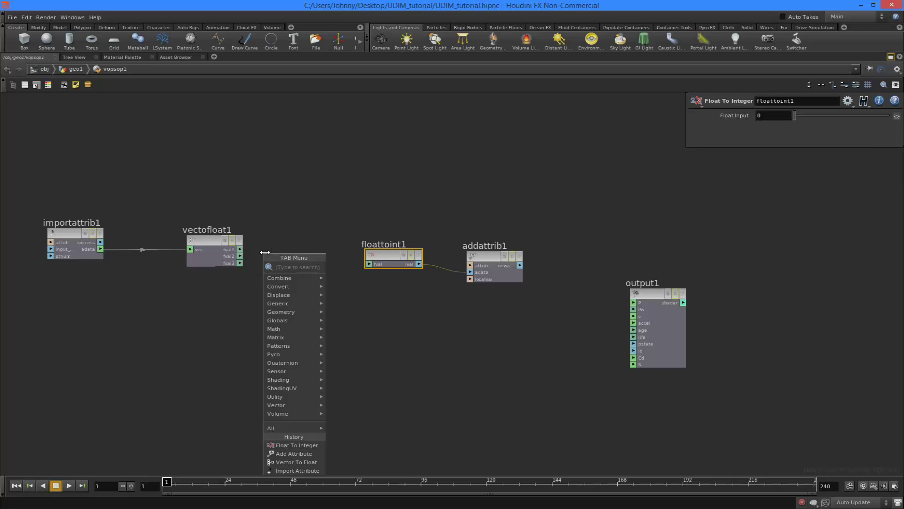
text(floor)
key(Return)
click(299, 251)
scroll(292, 222, up, 2)
drag(224, 261, 281, 271)
drag(352, 271, 410, 281)
drag(309, 260, 315, 271)
- Restore the multi-pane layout, switch the viewport to the UV view and frame the skeleton's UV tiles
key(ctrl+b)
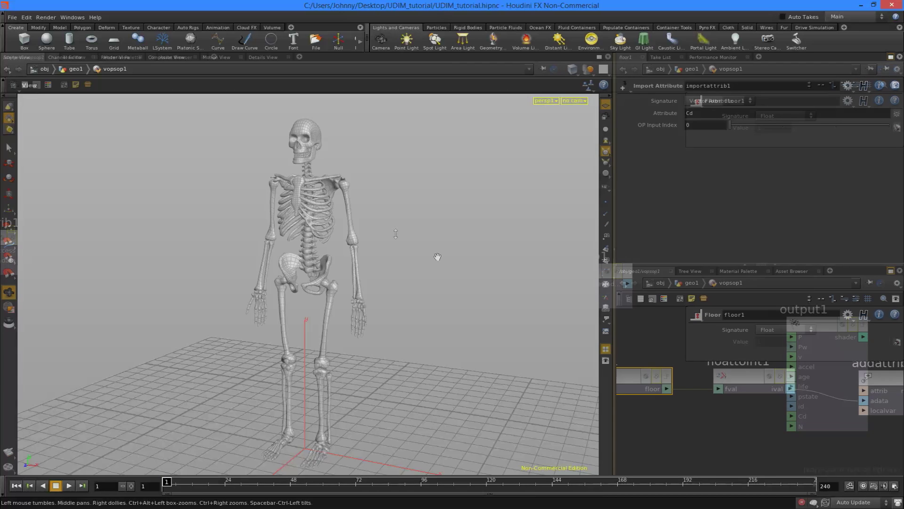
key(space+5)
middle_drag(285, 289, 299, 279)
middle_drag(81, 270, 147, 267)
right_drag(147, 268, 232, 226)
middle_drag(232, 226, 412, 247)
mouse_move(183, 302)
right_down()
mouse_move(371, 225)
mouse_move(189, 298)
right_up()
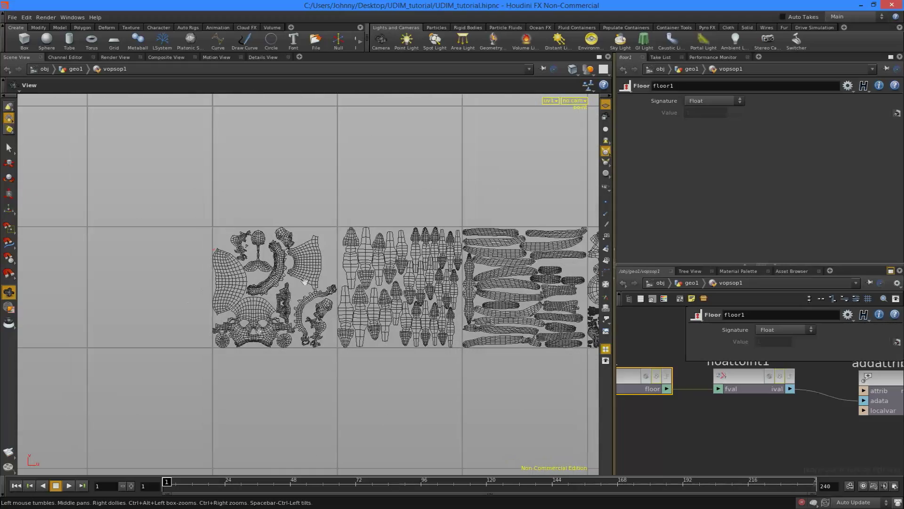
- Examine the skeleton's UV layout tile by tile along the U direction, from the first tile to the last
middle_drag(314, 332, 256, 334)
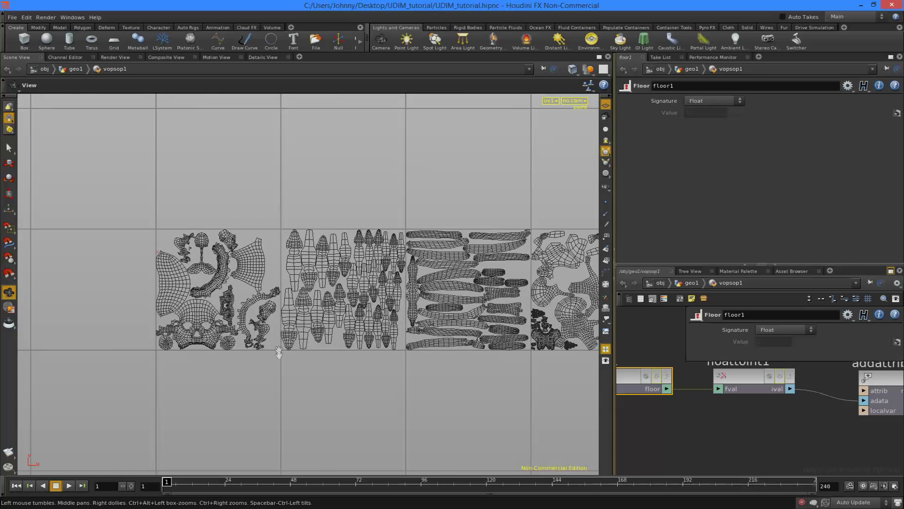
scroll(277, 355, up, 4)
middle_drag(252, 403, 294, 400)
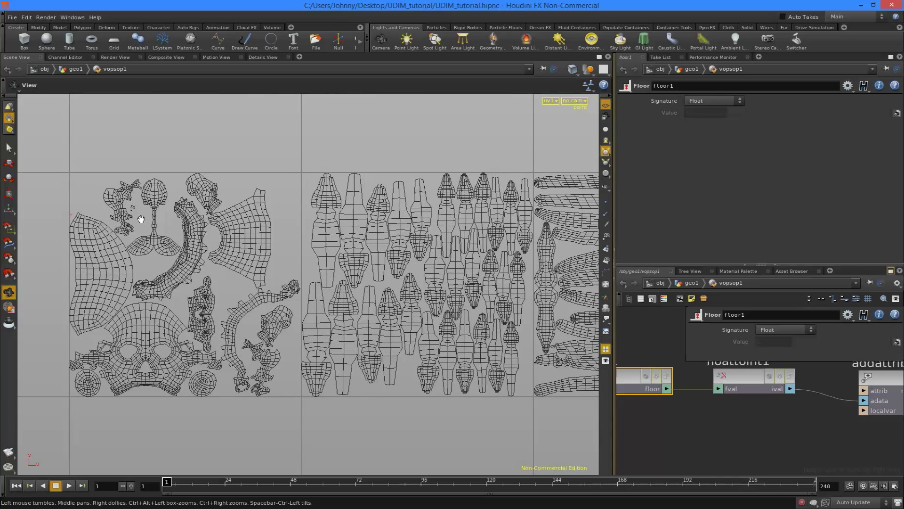
middle_drag(372, 312, 260, 306)
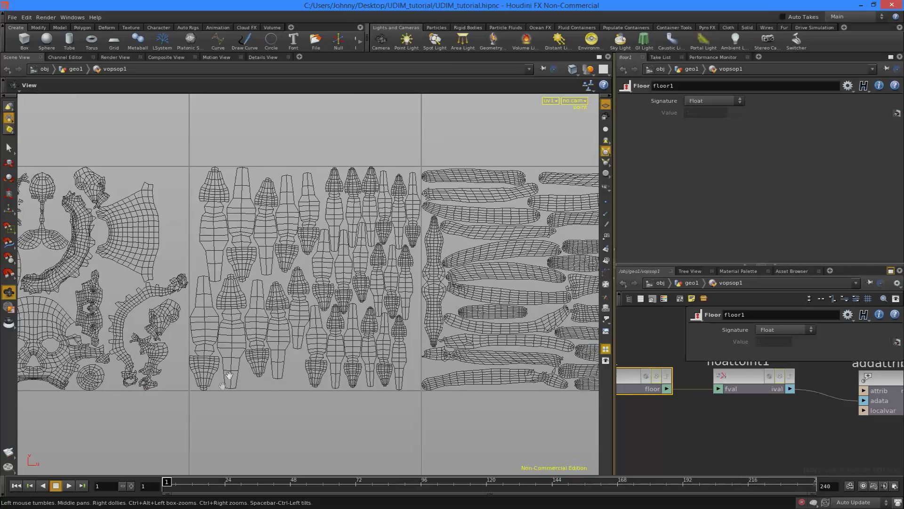
middle_drag(495, 284, 291, 281)
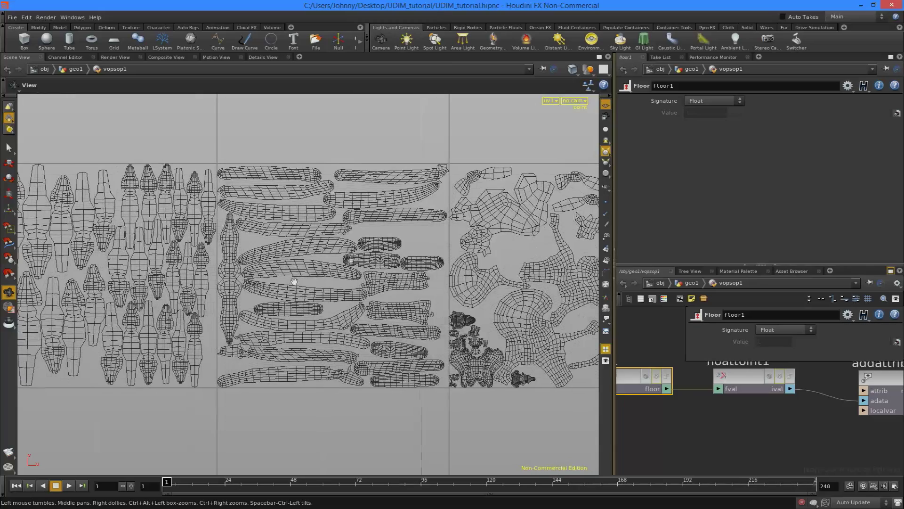
scroll(350, 260, down, 8)
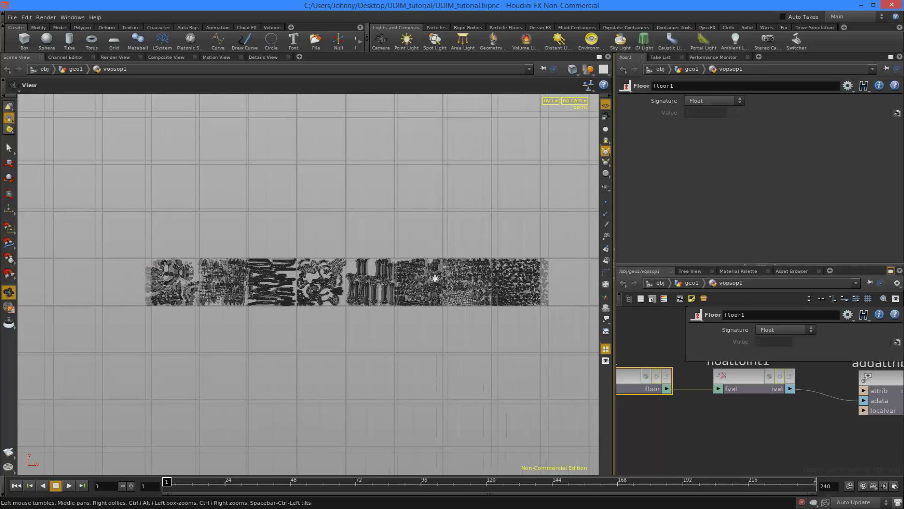
right_drag(437, 279, 434, 278)
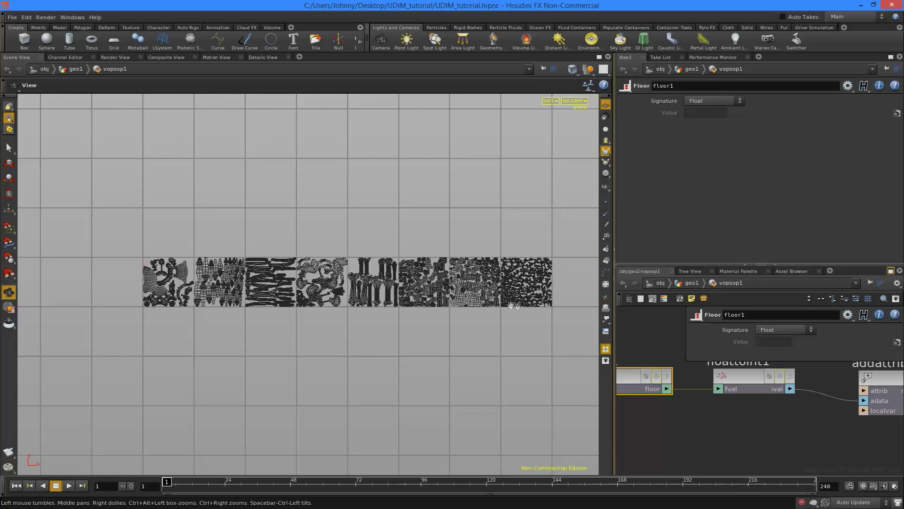
- Go up to the geo1 level and view the VOP SOP's point attributes in the details spreadsheet, comparing udim with uv
click(262, 57)
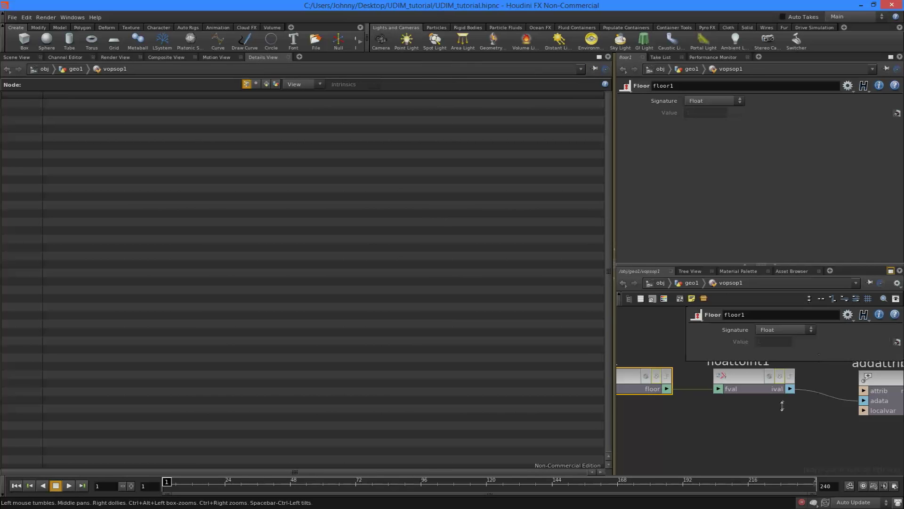
drag(782, 405, 731, 305)
click(692, 283)
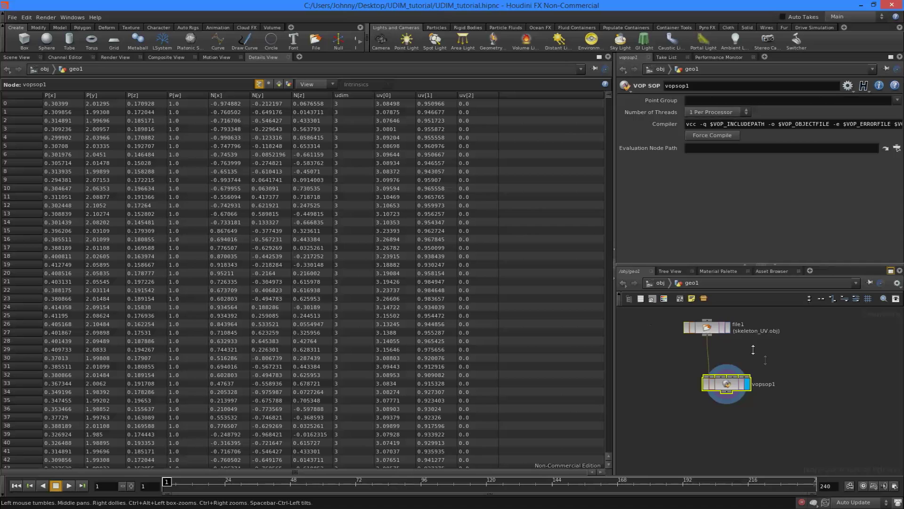
- Re-enter the VOP SOP's inner network and return to the viewport showing the UV tiles
double_click(726, 384)
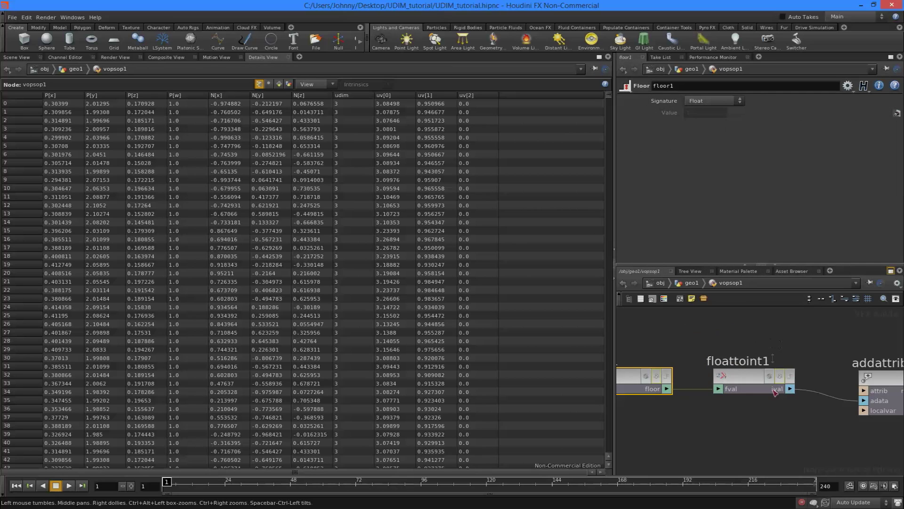
middle_drag(713, 331, 786, 322)
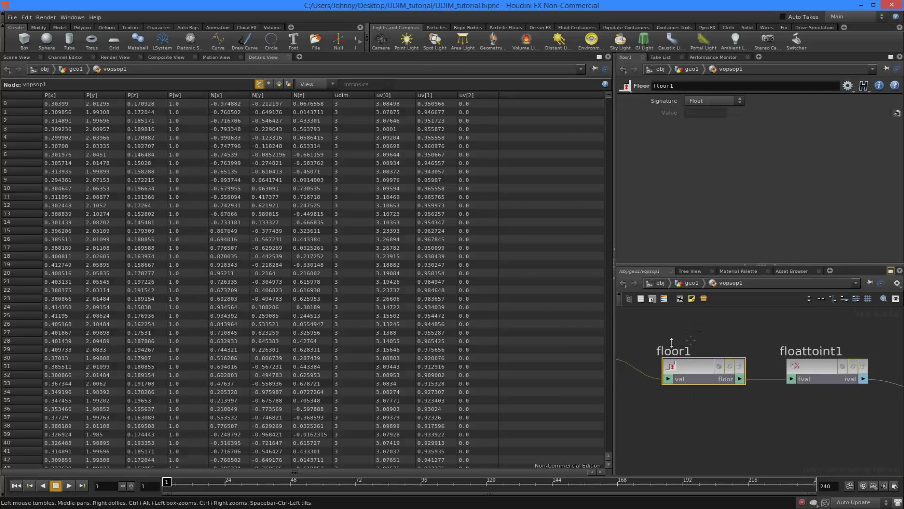
middle_drag(691, 340, 735, 327)
drag(691, 330, 811, 388)
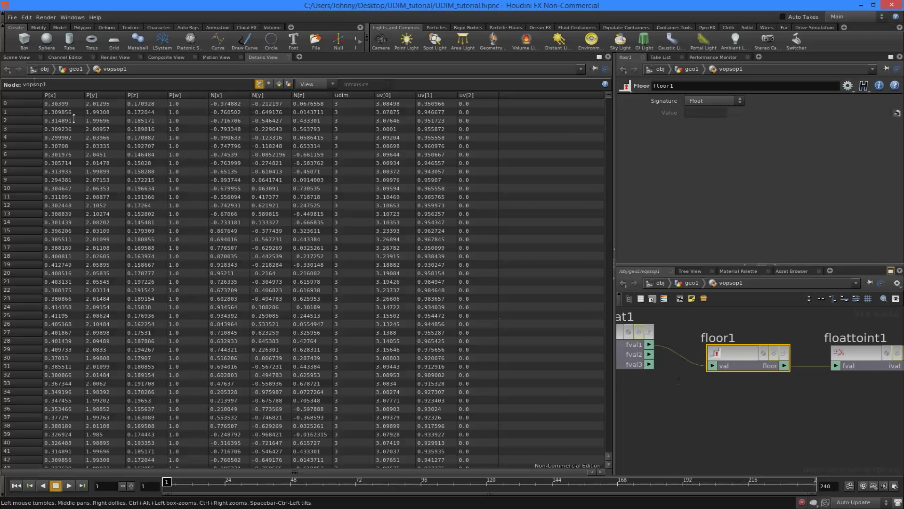
click(9, 58)
middle_drag(387, 277, 300, 274)
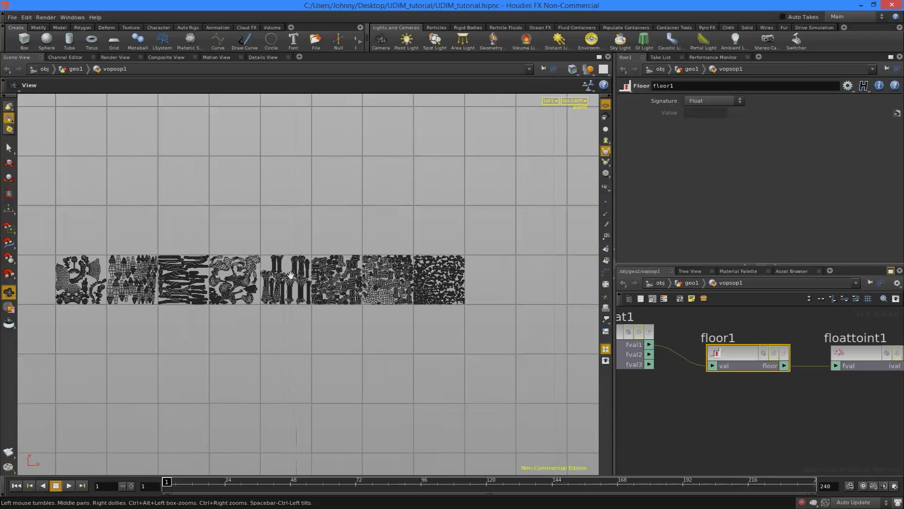
right_drag(300, 274, 353, 279)
- Maximize the network editor and duplicate the Floor and Float To Integer nodes together
middle_drag(729, 412, 636, 406)
scroll(706, 414, down, 4)
middle_drag(707, 415, 748, 399)
middle_drag(638, 414, 609, 404)
drag(833, 344, 722, 396)
click(716, 326)
mouse_move(751, 368)
middle_down()
mouse_move(696, 394)
mouse_move(742, 374)
middle_up()
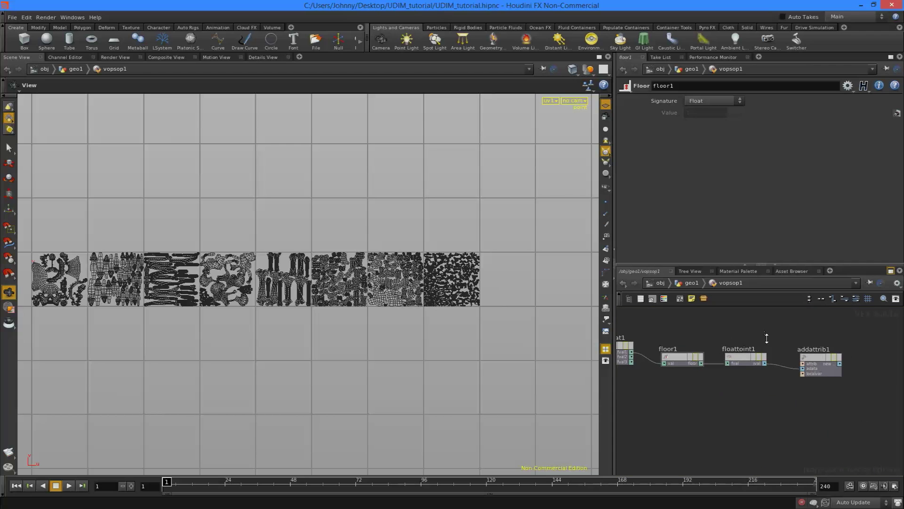
key(ctrl+b)
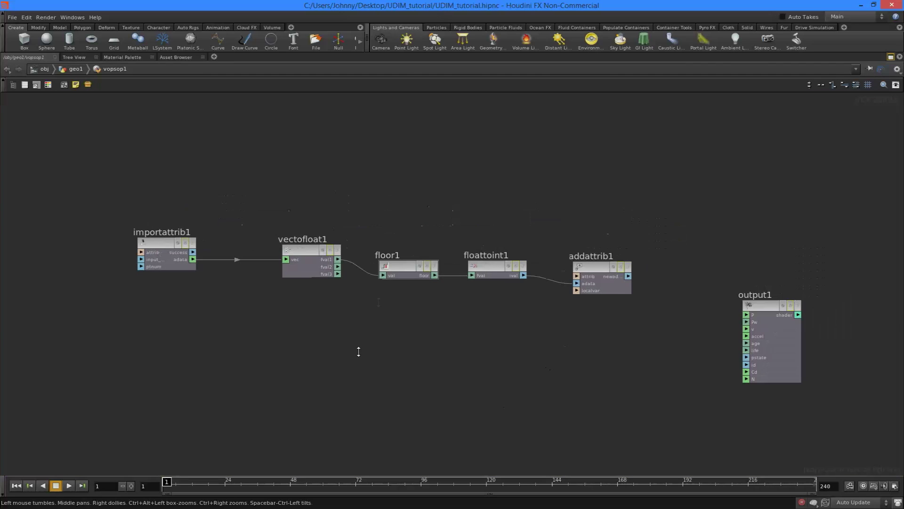
drag(359, 351, 497, 226)
key(ctrl+c)
key(ctrl+v)
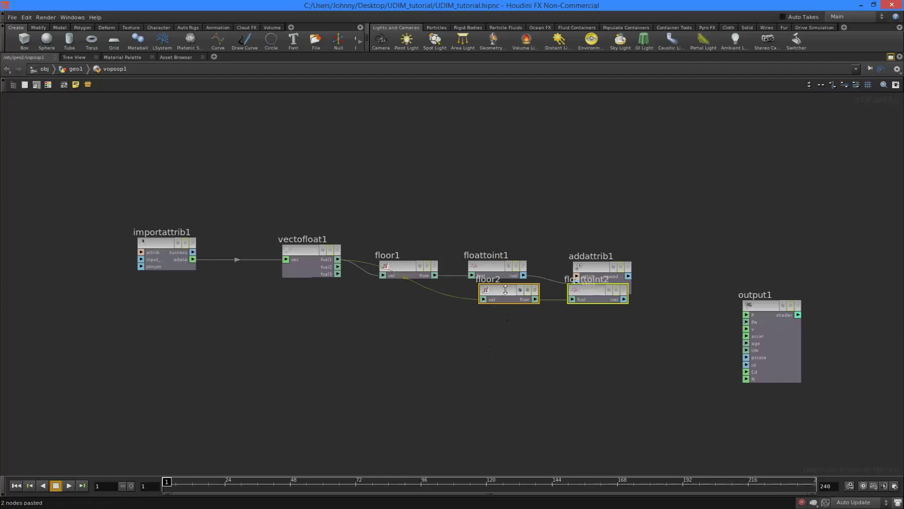
- Place the duplicated Floor and Float To Integer nodes below the originals and rewire floor2's input to vectofloat1's fval2 output
click(436, 358)
scroll(442, 314, up, 5)
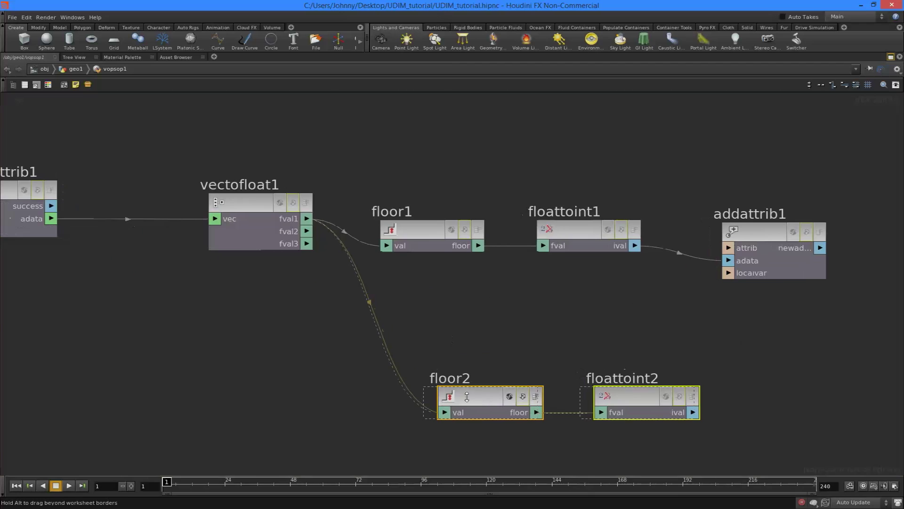
click(423, 312)
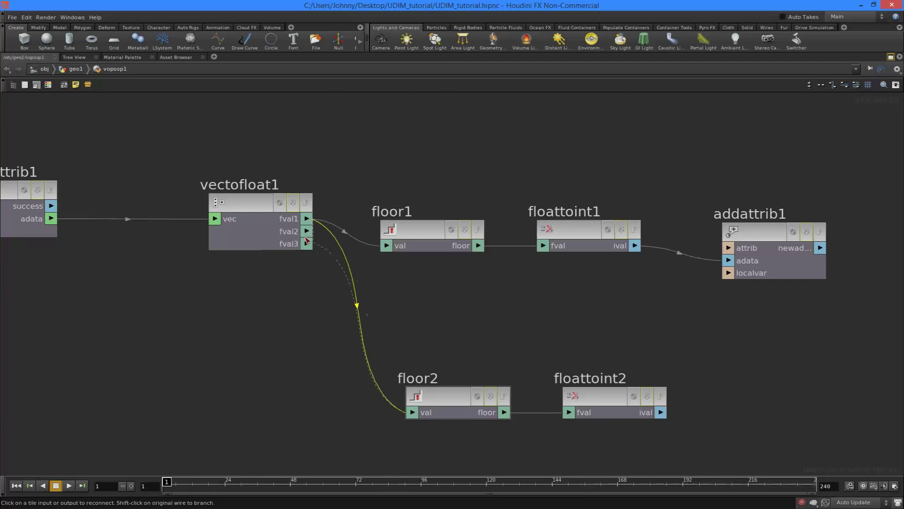
key(h)
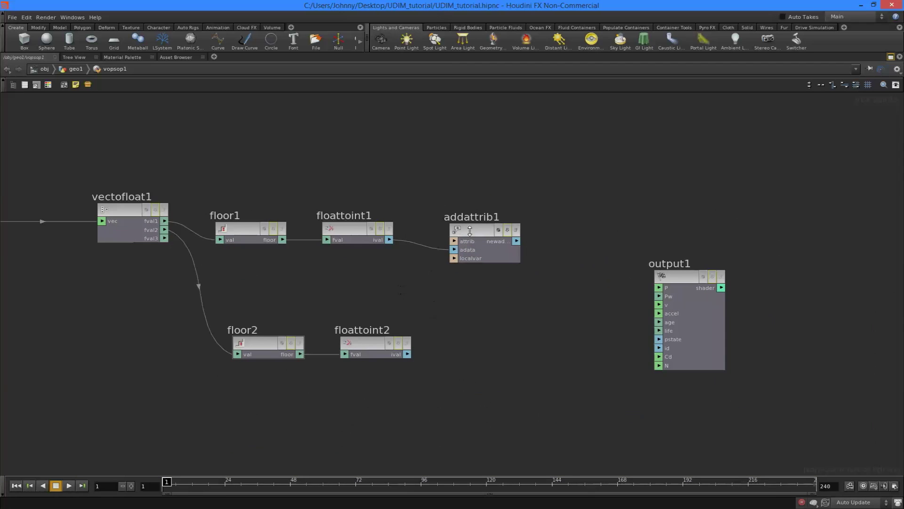
- Make room before addattrib1 and insert an Add node on the wire between floattoint1 and addattrib1
drag(470, 230, 558, 231)
key(Tab)
text(Add)
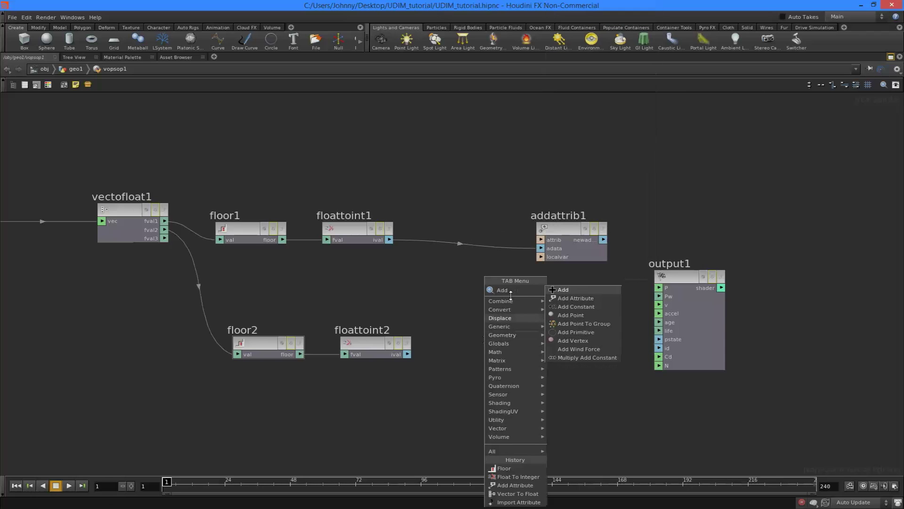
key(Return)
click(475, 233)
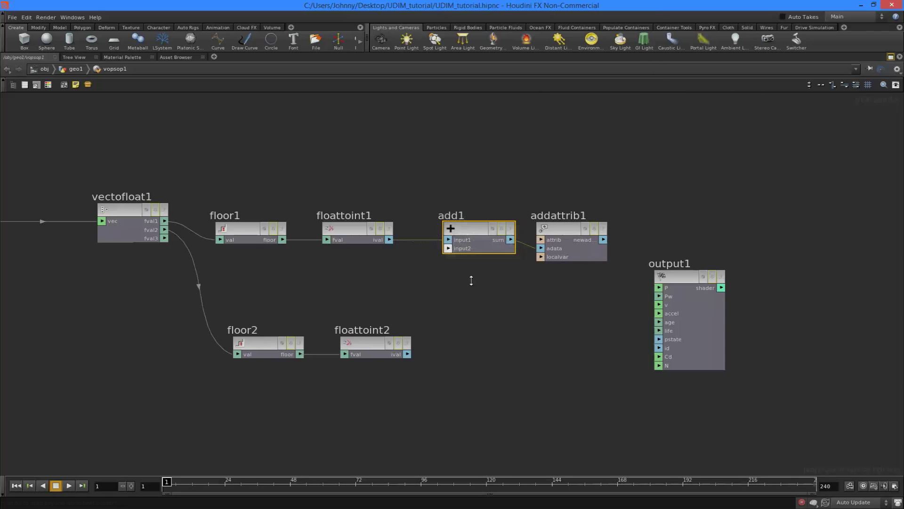
- Connect floattoint2's integer output to the second input of add1
drag(407, 354, 437, 326)
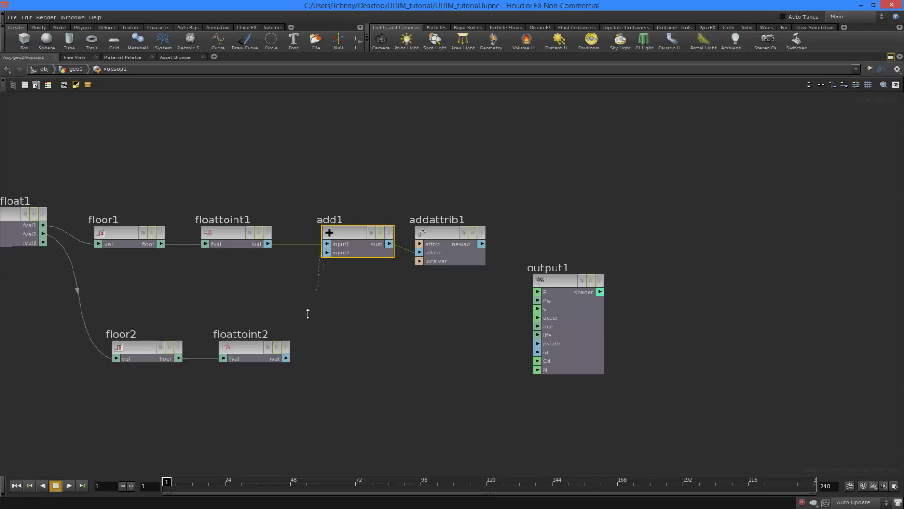
scroll(511, 323, down, 3)
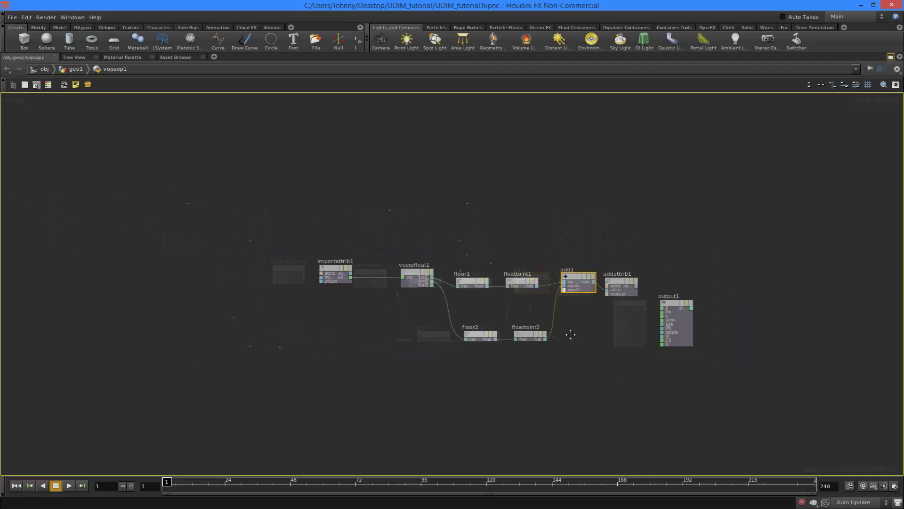
scroll(514, 332, up, 2)
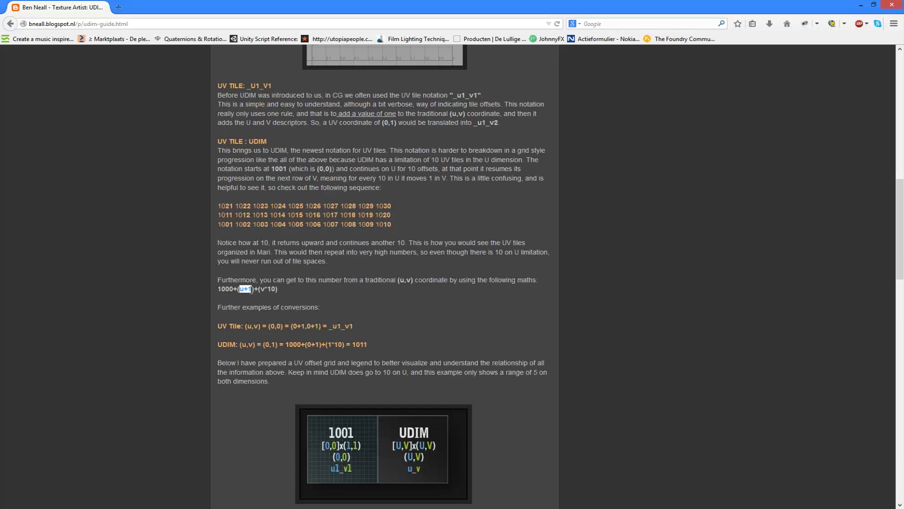
- Check the (u+1) term of the UDIM formula in the browser, and spread add1 and addattrib1 apart in Houdini's VOP network
click(264, 289)
key(alt+Tab)
middle_drag(500, 336, 333, 333)
drag(577, 277, 435, 310)
drag(433, 279, 595, 275)
drag(370, 273, 453, 273)
middle_drag(393, 245, 410, 245)
scroll(396, 247, up, 4)
- Insert an Add Constant node between floattoint1 and add1 and display its parameters to check the added value
key(Tab)
text(Add)
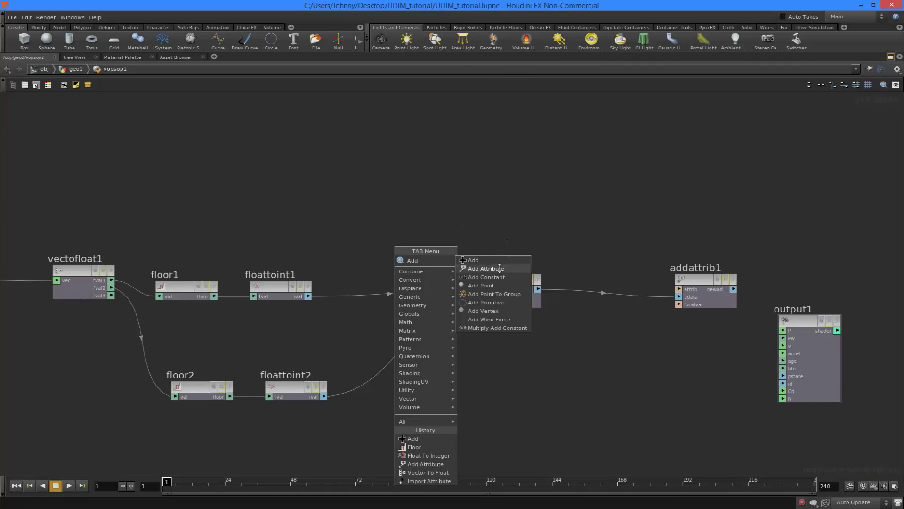
click(486, 277)
click(363, 292)
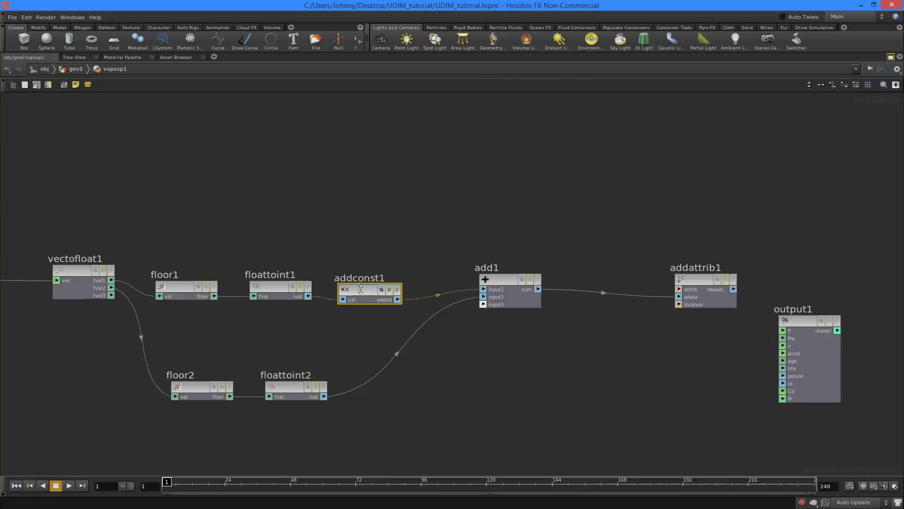
key(p)
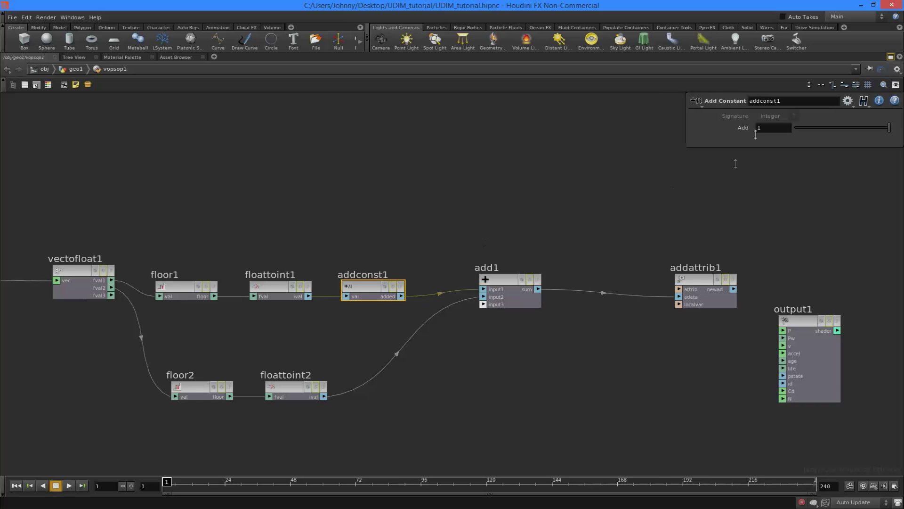
- Insert a Multiply Add Constant node between floattoint2 and add1 with a multiplier of 10
middle_drag(418, 341, 411, 256)
key(Tab)
text(Multiply)
click(518, 289)
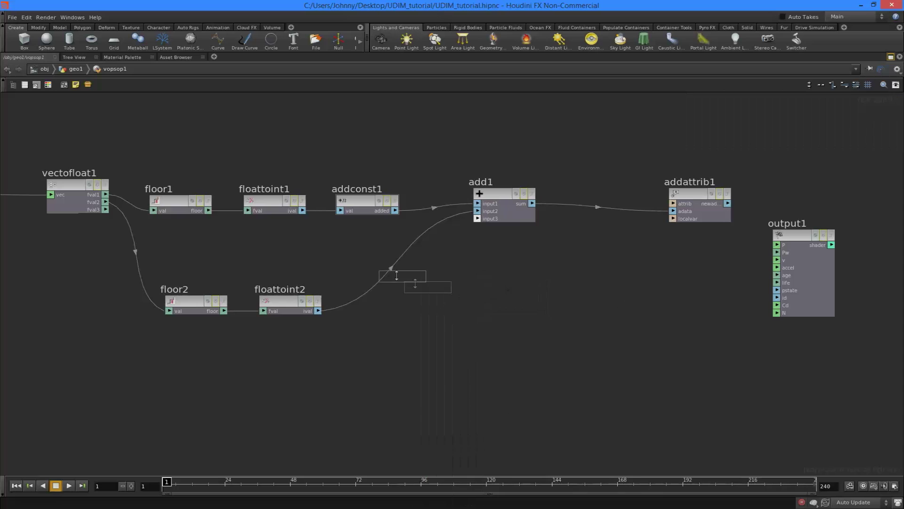
click(391, 275)
drag(378, 300, 379, 301)
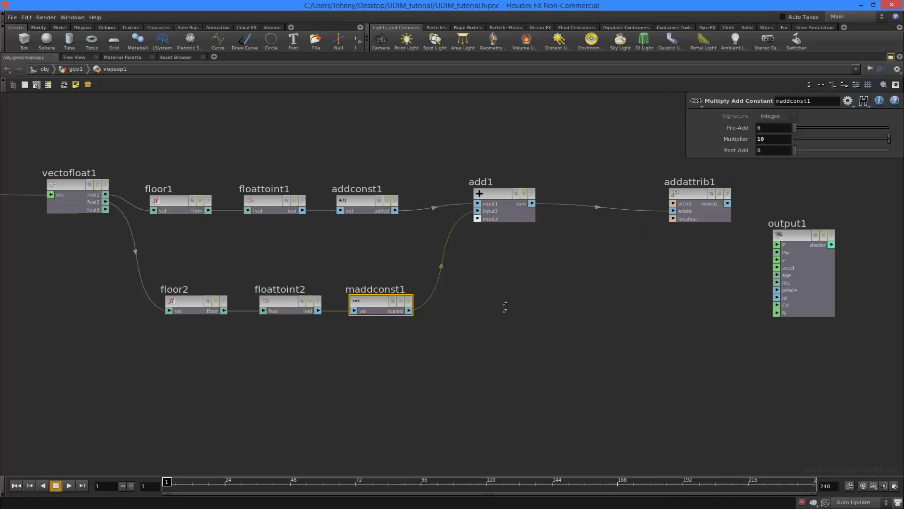
- Review the UDIM formula on the guide page in the browser, checking the 1000 offset against the u and v terms
middle_drag(506, 306, 572, 249)
click(442, 329)
key(Tab)
click(560, 246)
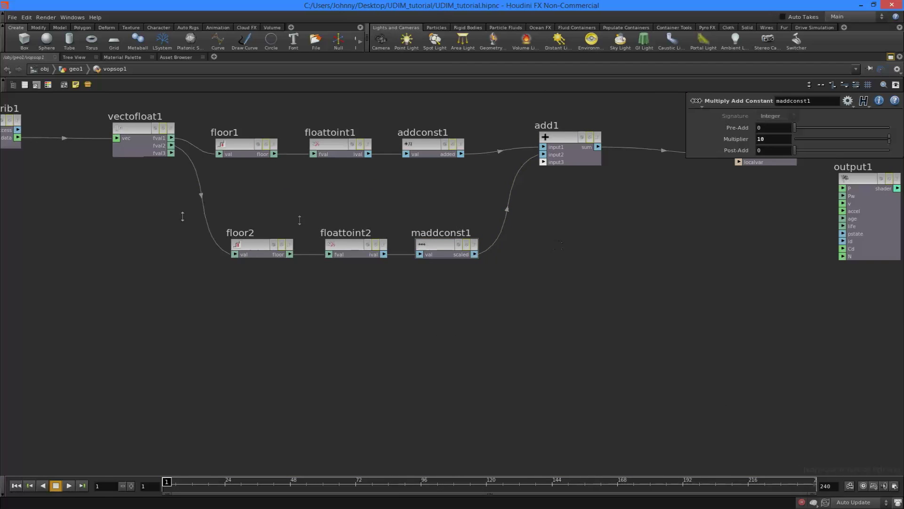
key(alt+Tab)
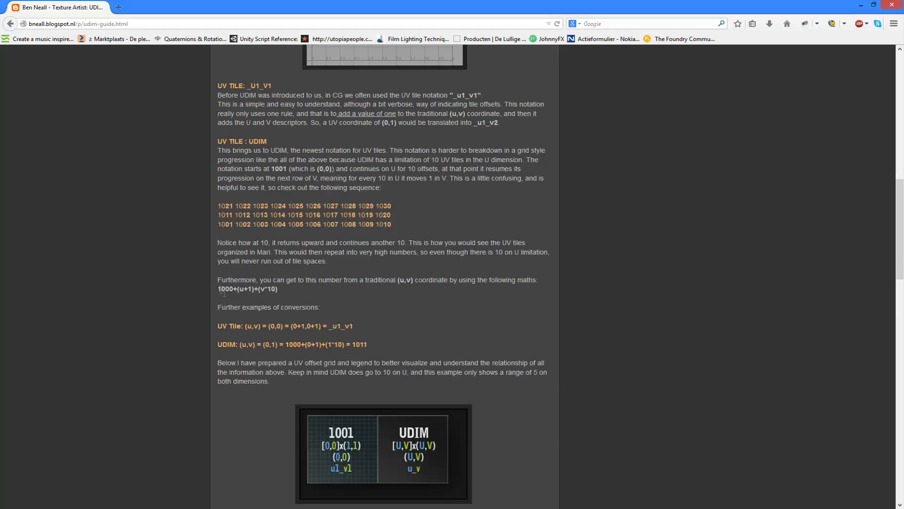
click(262, 301)
drag(238, 288, 280, 290)
key(alt+Tab)
- Create a Constant node below maddconst1 and set its constant type to Integer (int)
key(Tab)
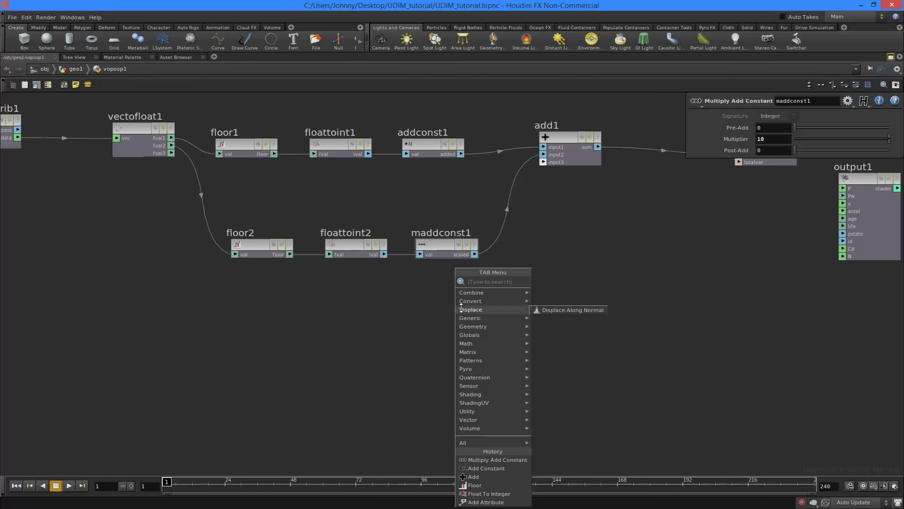
text(cons)
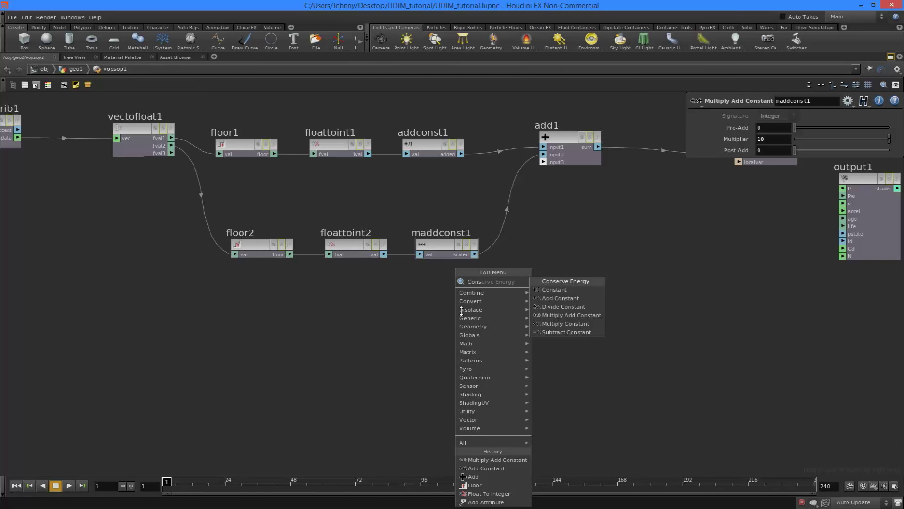
key(Down)
key(Return)
click(453, 331)
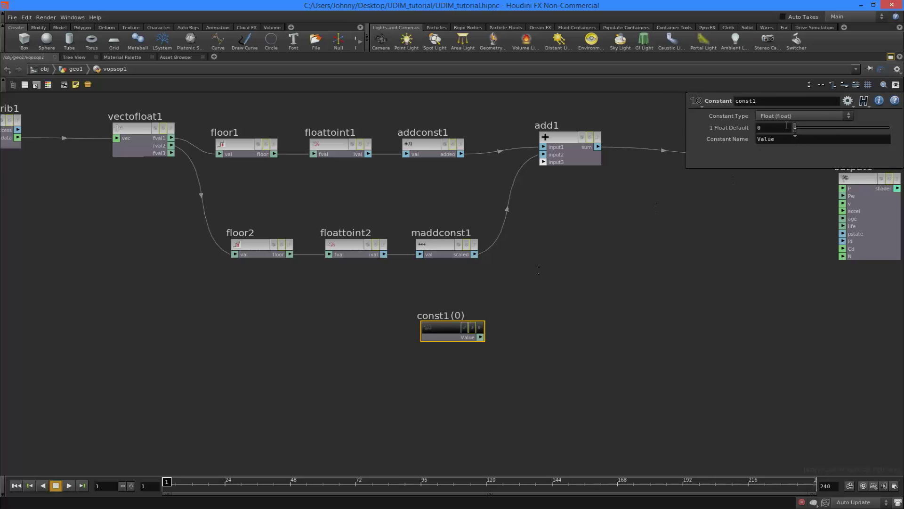
click(776, 116)
click(776, 133)
- Connect the Constant node to the third input of add1 and set its integer default to 1000
middle_drag(505, 331, 436, 365)
drag(413, 373, 475, 198)
drag(501, 169, 526, 184)
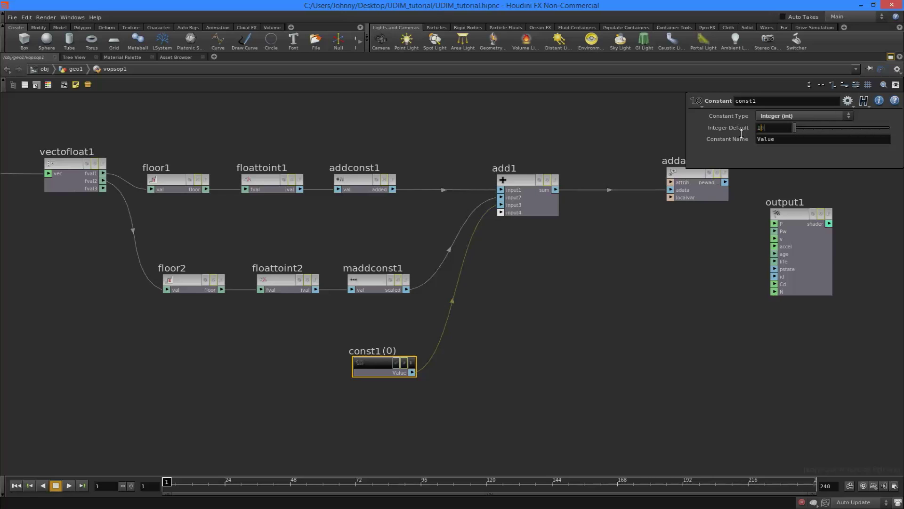
text(1000)
key(Return)
click(613, 315)
- Return to geo1, restore the pane layout and examine the point attributes in the details spreadsheet sorted by udim
key(u)
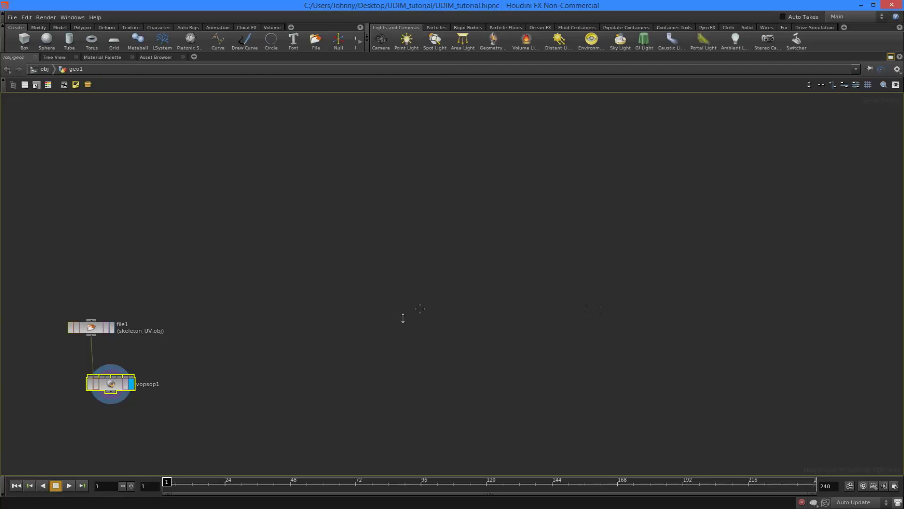
key(ctrl+b)
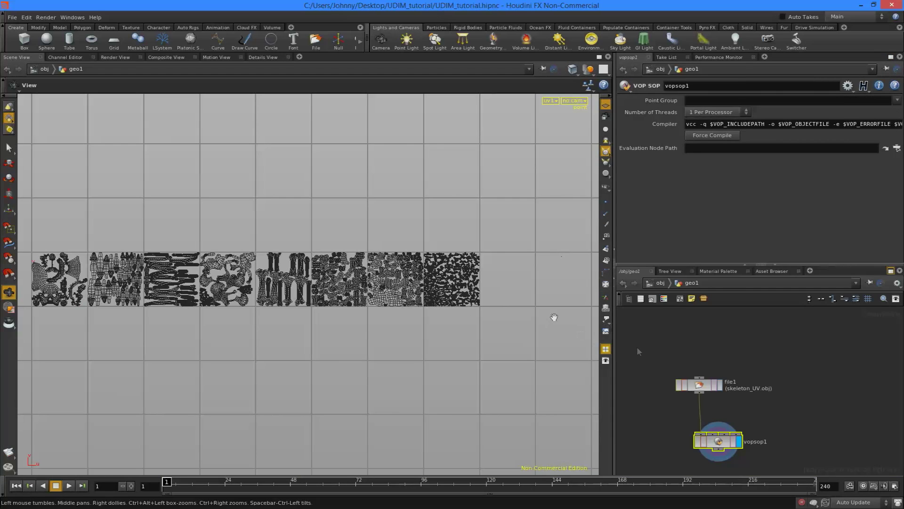
click(264, 58)
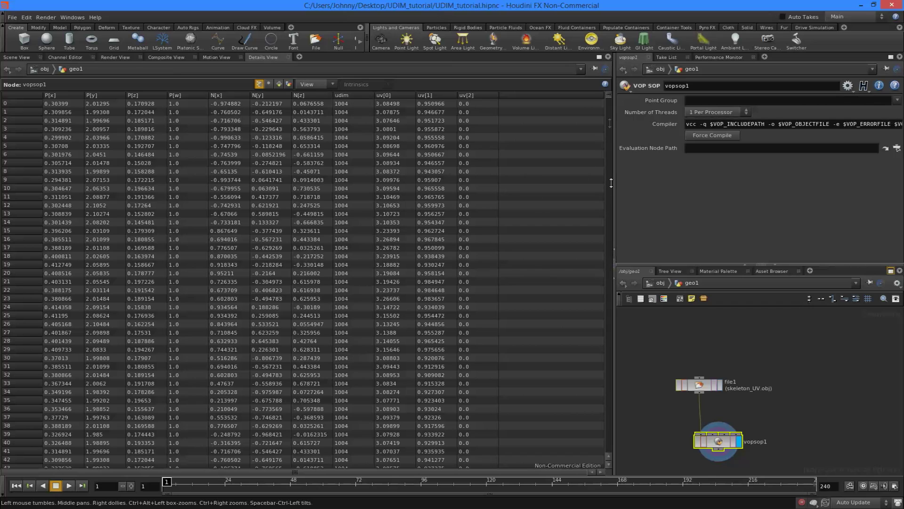
drag(607, 96, 607, 96)
click(345, 95)
click(353, 96)
drag(609, 97, 599, 473)
drag(596, 353, 592, 76)
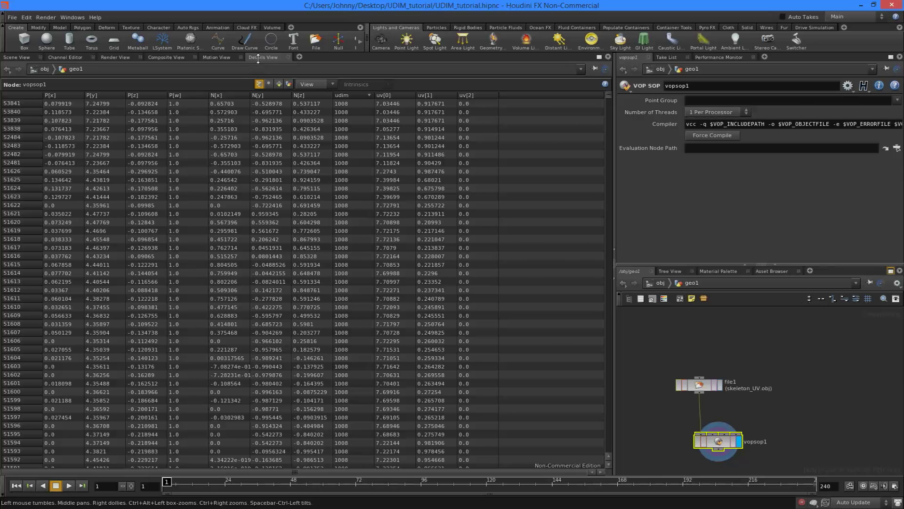
- Open an additional Details View pane tab and close it again
click(299, 57)
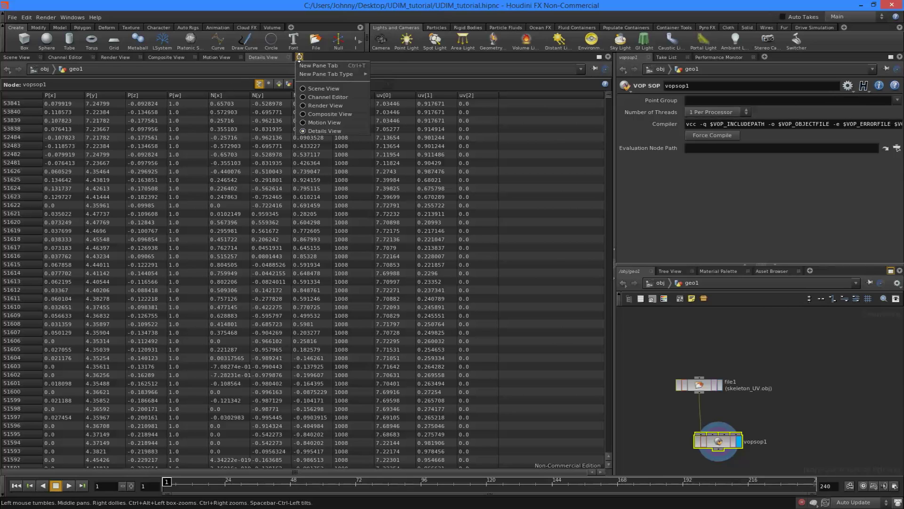
mouse_move(326, 74)
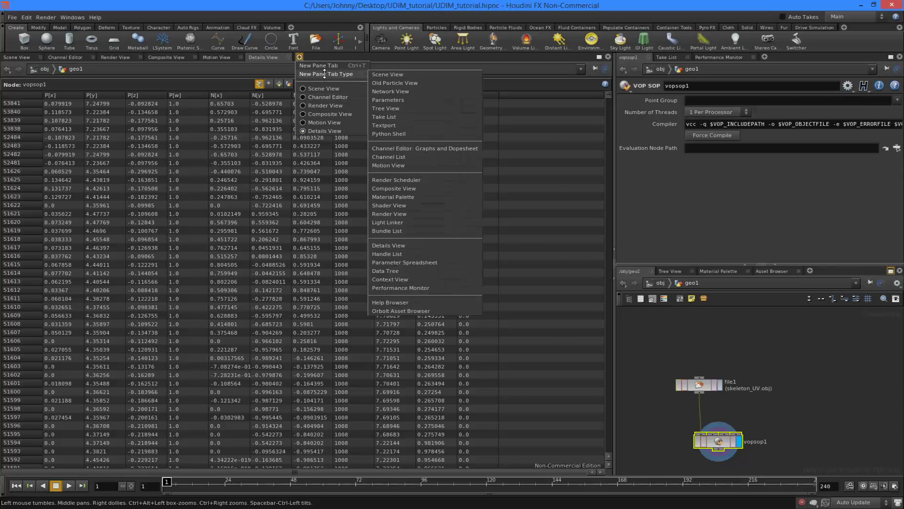
click(388, 245)
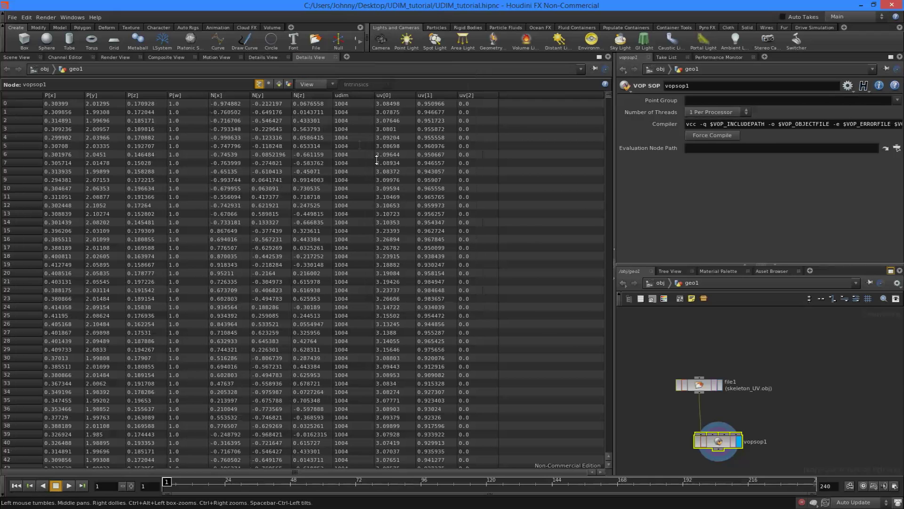
click(336, 57)
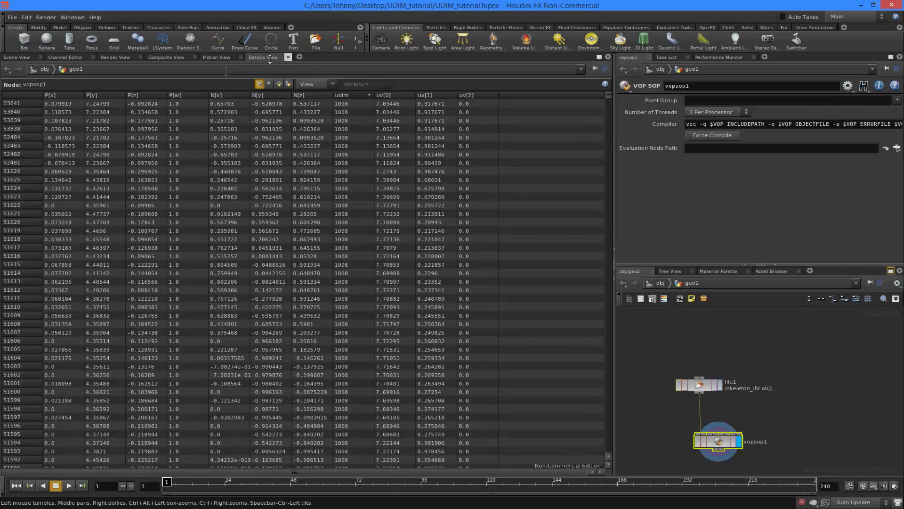
- View the UV tiles in the Scene View, and switch to the perspective view framing the whole skeleton
click(18, 57)
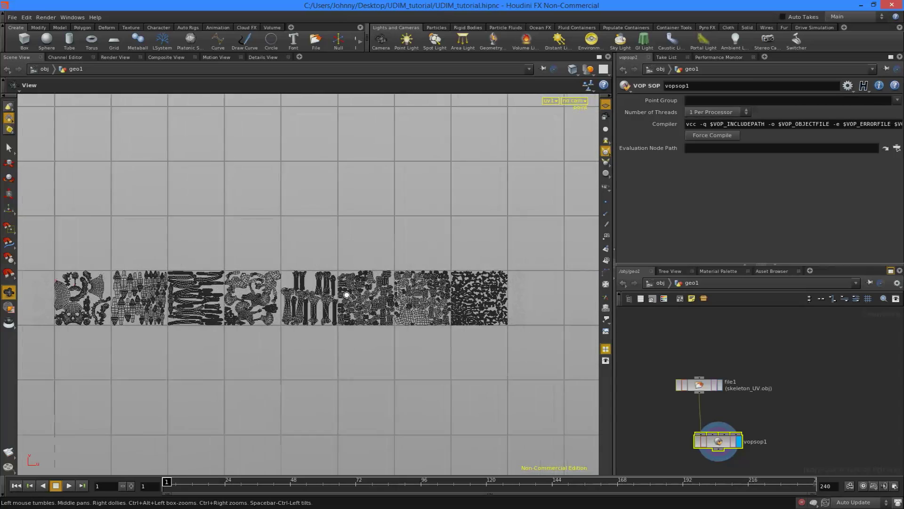
right_drag(360, 295, 347, 294)
middle_drag(346, 295, 347, 367)
key(space+1)
right_drag(347, 368, 404, 296)
drag(404, 296, 466, 272)
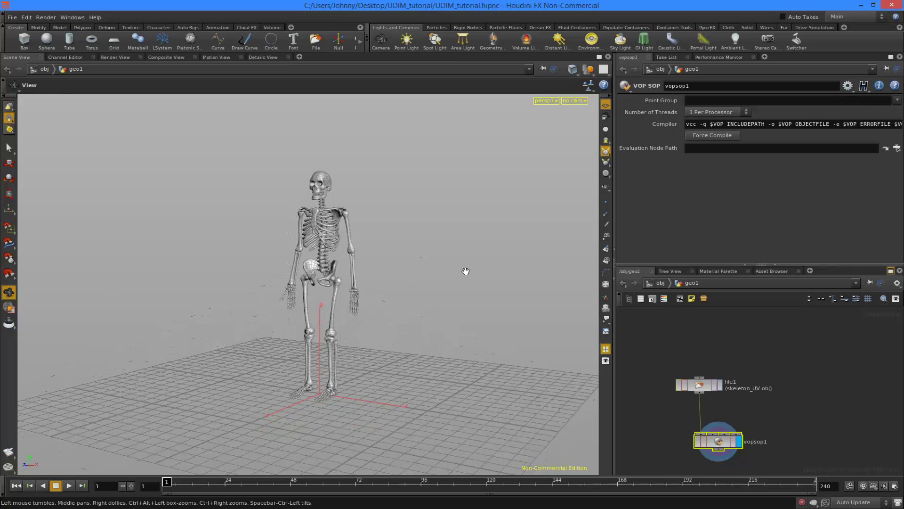
- Leave geo1 for the obj level and switch the network editor to the shop context
middle_drag(765, 364, 767, 343)
click(661, 282)
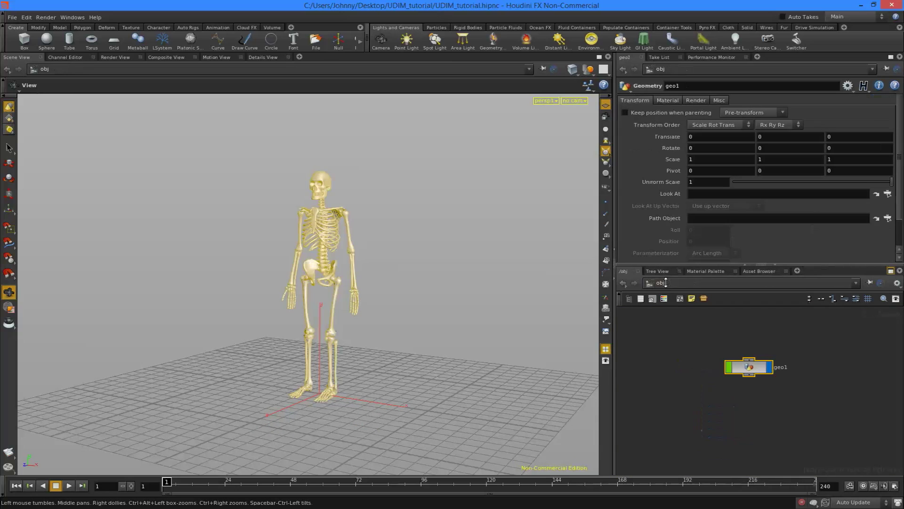
click(677, 283)
click(702, 334)
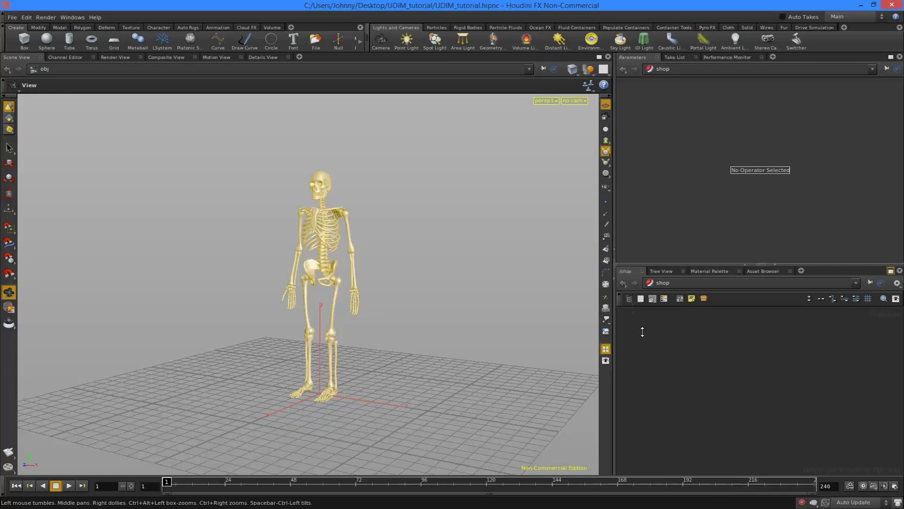
- Create a Material Shader Builder node in the shop network
text(mat)
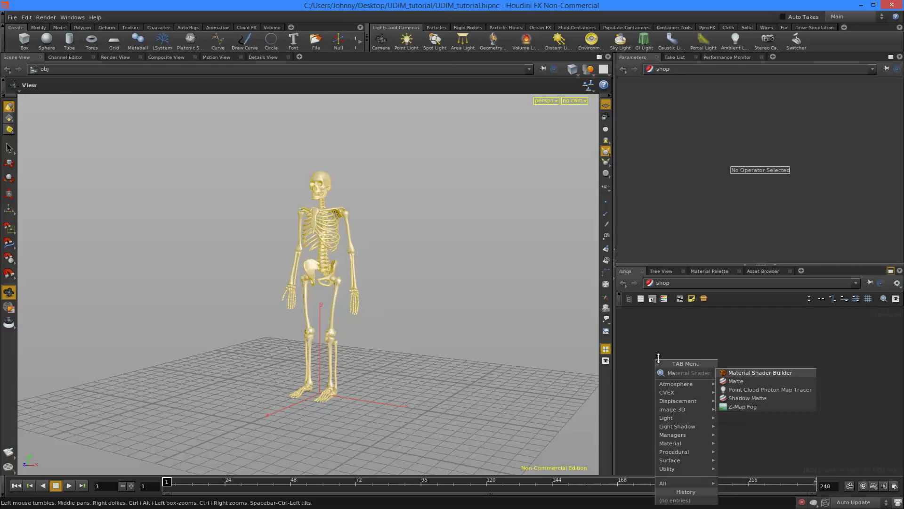
key(Return)
click(702, 362)
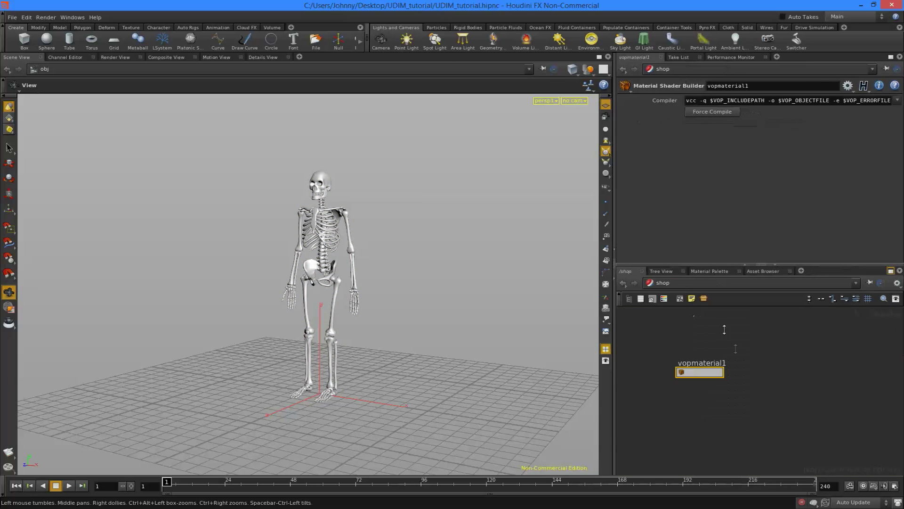
key(Tab)
text(mat)
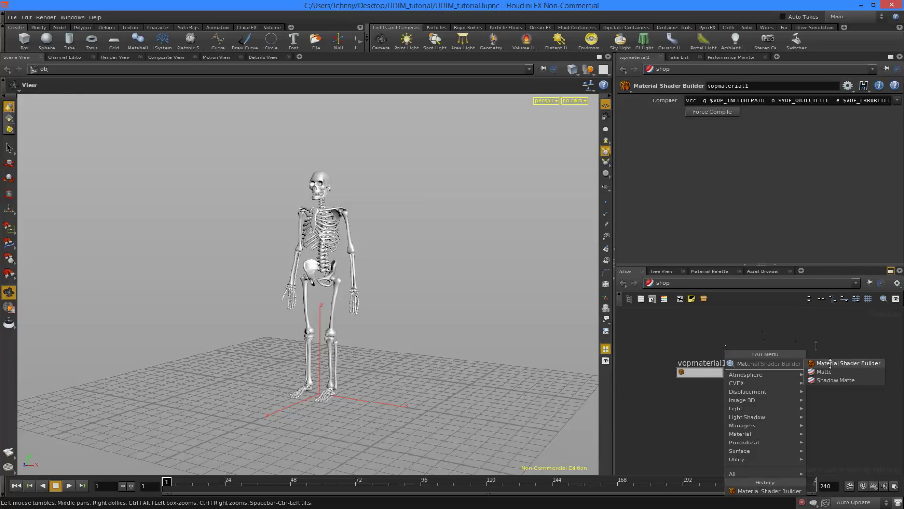
click(713, 326)
- Enter the Material Shader Builder's inner network
click(708, 372)
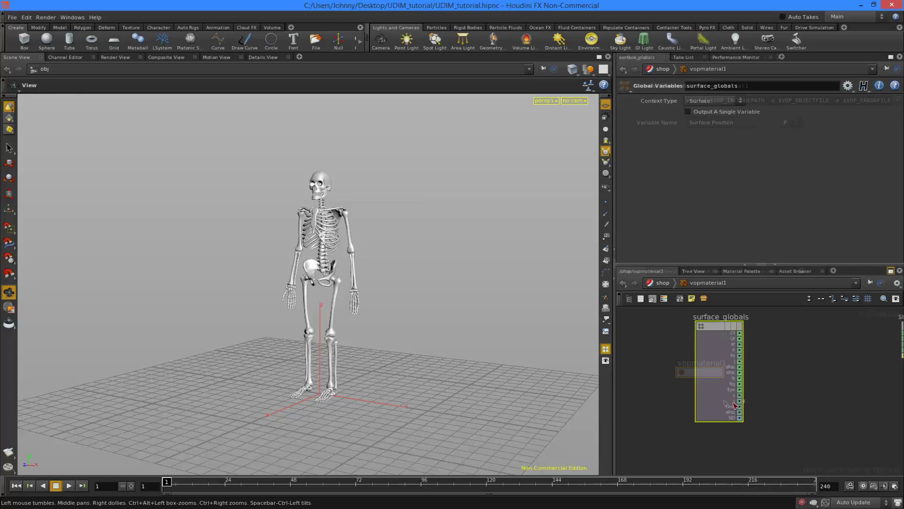
- Maximize the network editor showing the material's inner network
scroll(697, 377, down, 3)
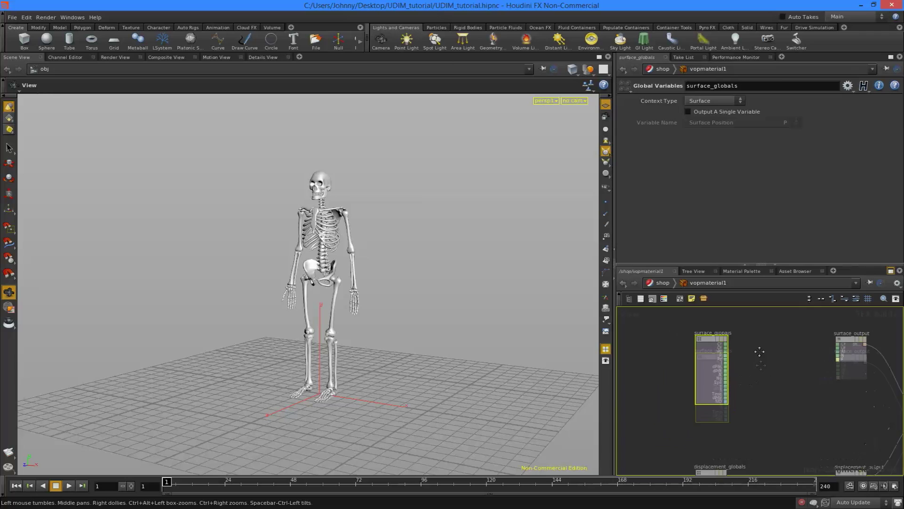
key(ctrl+b)
middle_drag(394, 309, 577, 311)
- Delete the surface_globals and displacement_globals nodes from the material network
drag(488, 200, 617, 372)
middle_drag(626, 320, 571, 319)
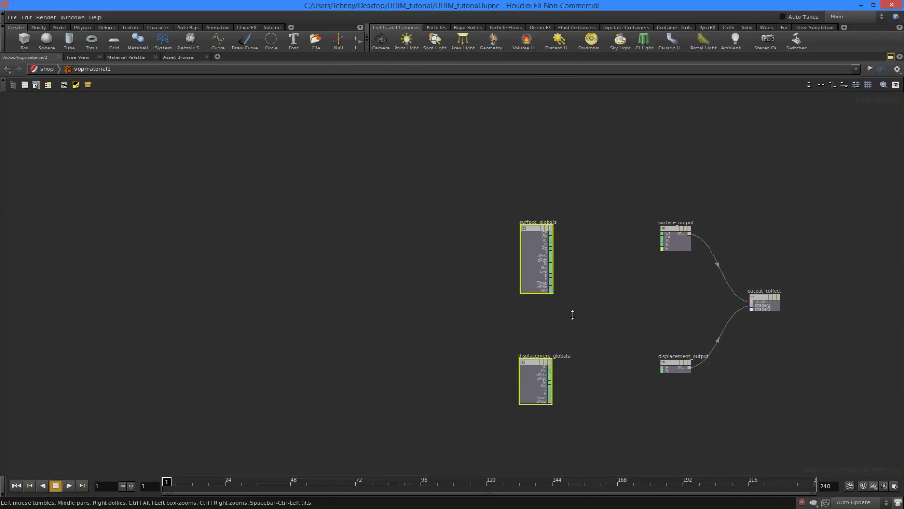
right_drag(573, 315, 572, 306)
middle_drag(572, 307, 549, 292)
right_drag(550, 292, 545, 297)
middle_drag(545, 297, 525, 295)
right_drag(526, 295, 494, 305)
middle_drag(495, 305, 572, 302)
right_drag(573, 302, 573, 279)
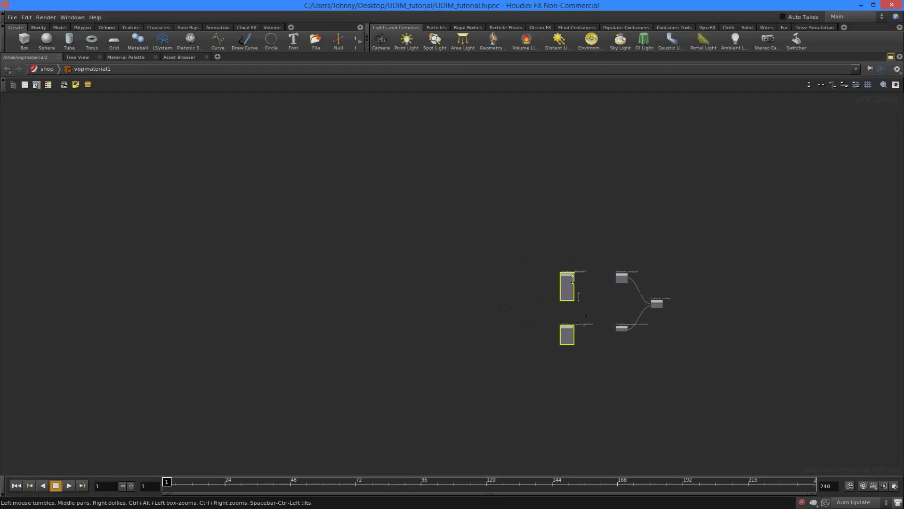
drag(573, 280, 522, 272)
drag(230, 270, 230, 270)
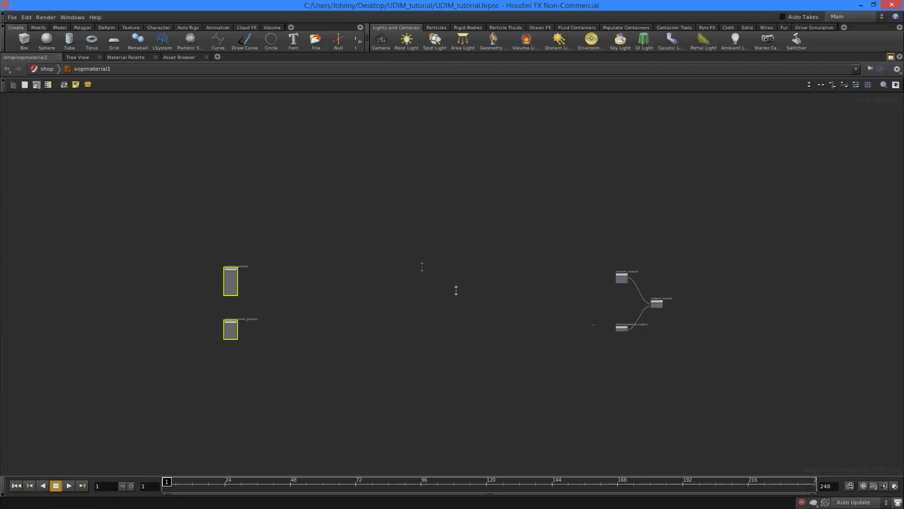
right_drag(456, 290, 455, 279)
middle_drag(455, 279, 384, 277)
right_drag(383, 276, 370, 307)
key(Delete)
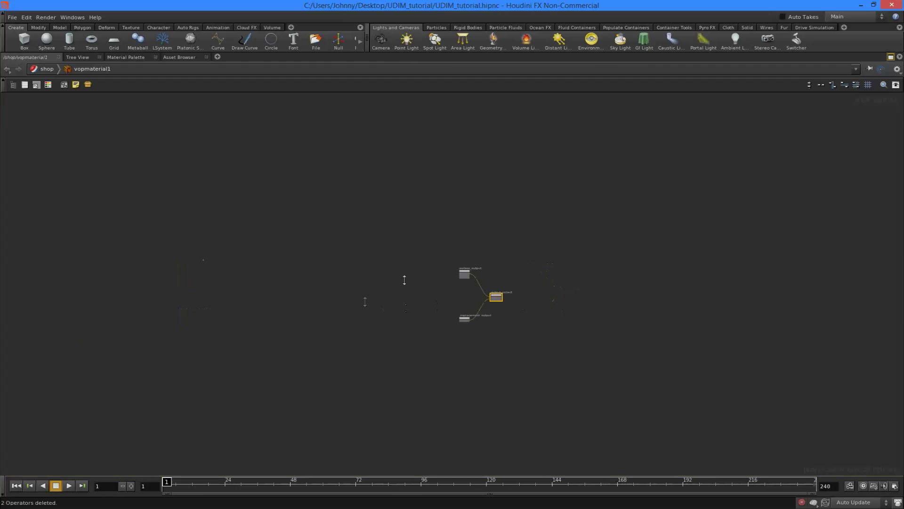
- Add a Texture node well ahead of surface_output, leaving room for another node between them
scroll(470, 264, up, 4)
scroll(424, 226, down, 2)
scroll(462, 258, up, 2)
key(Tab)
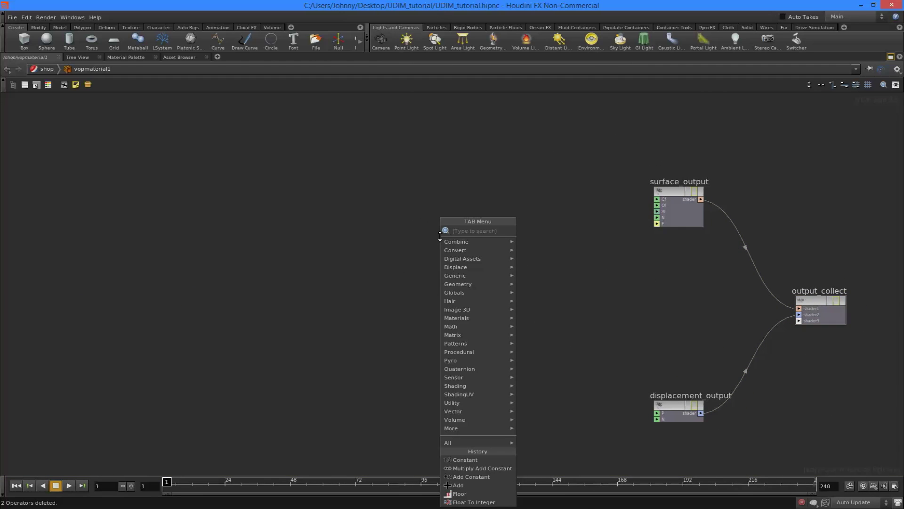
text(text)
key(Return)
click(328, 191)
middle_drag(446, 152, 401, 181)
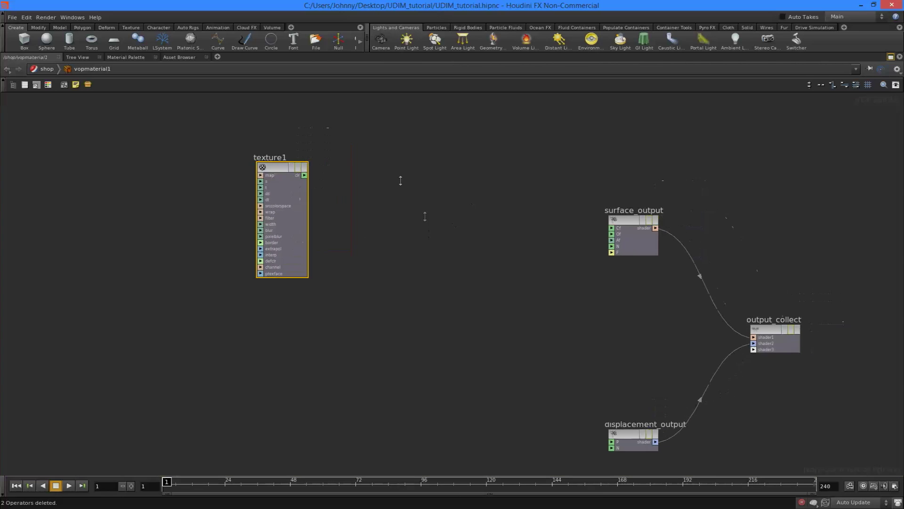
drag(273, 171, 252, 190)
- Add a Surface Model node between texture1 and surface_output
key(Tab)
text(surf)
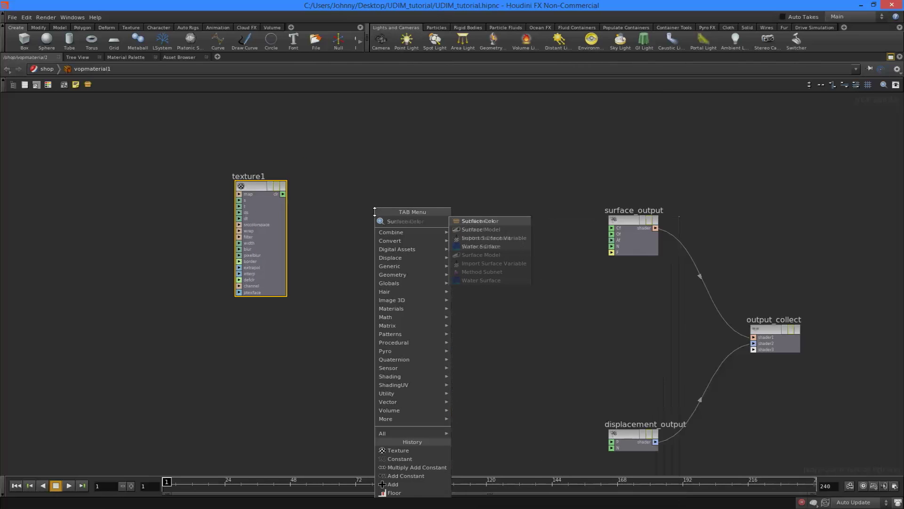
click(477, 230)
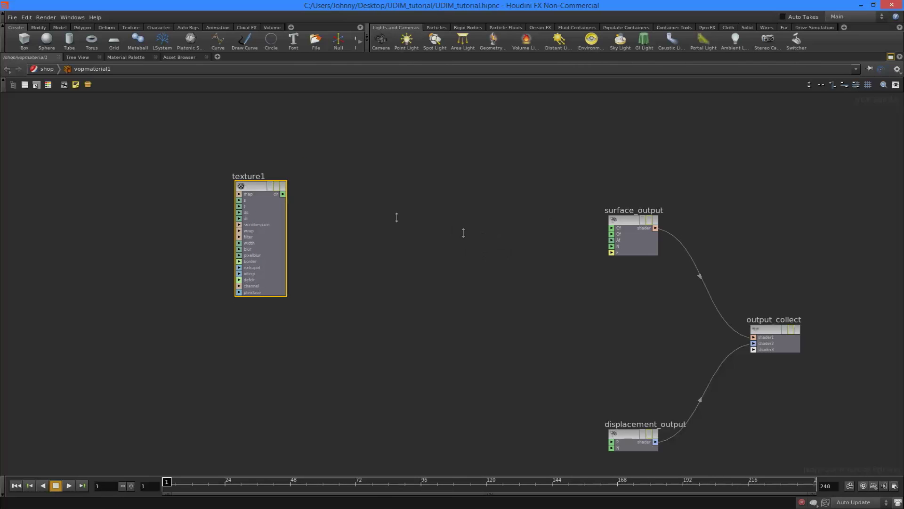
click(475, 195)
middle_drag(546, 185, 432, 167)
scroll(487, 188, up, 2)
- Connect the Cf, Of and F outputs of surfacemodel1 to the matching inputs of surface_output
drag(389, 168, 506, 206)
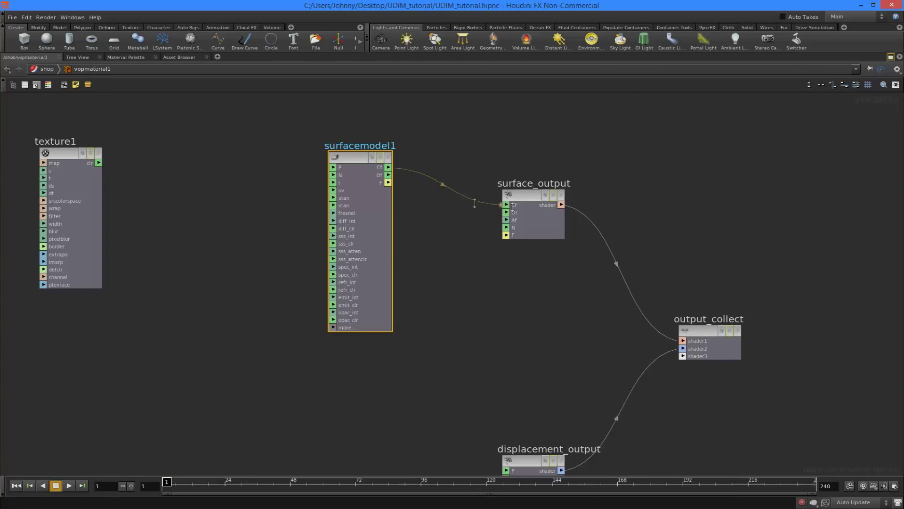
key(ctrl+z)
drag(511, 205, 389, 167)
drag(514, 222, 510, 214)
drag(389, 183, 505, 236)
middle_drag(456, 270, 625, 256)
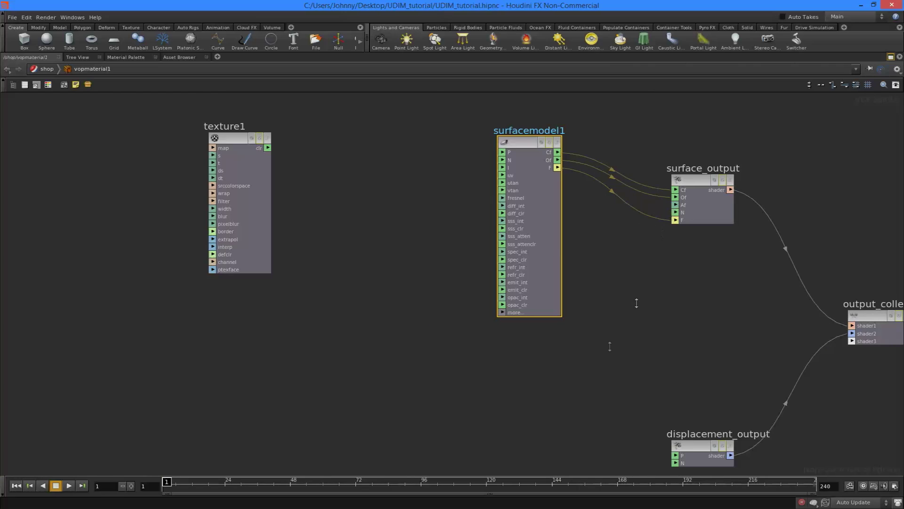
- Connect texture1's clr output to surfacemodel1's diff_clr input and move texture1 closer to it
middle_drag(671, 275, 708, 297)
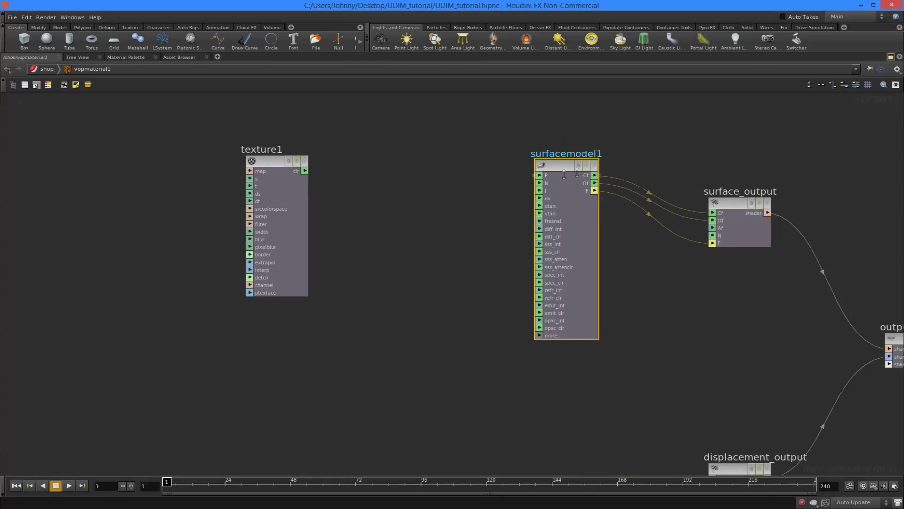
drag(305, 172, 413, 181)
drag(526, 227, 538, 238)
drag(272, 160, 346, 164)
middle_drag(423, 150, 390, 145)
right_click(467, 150)
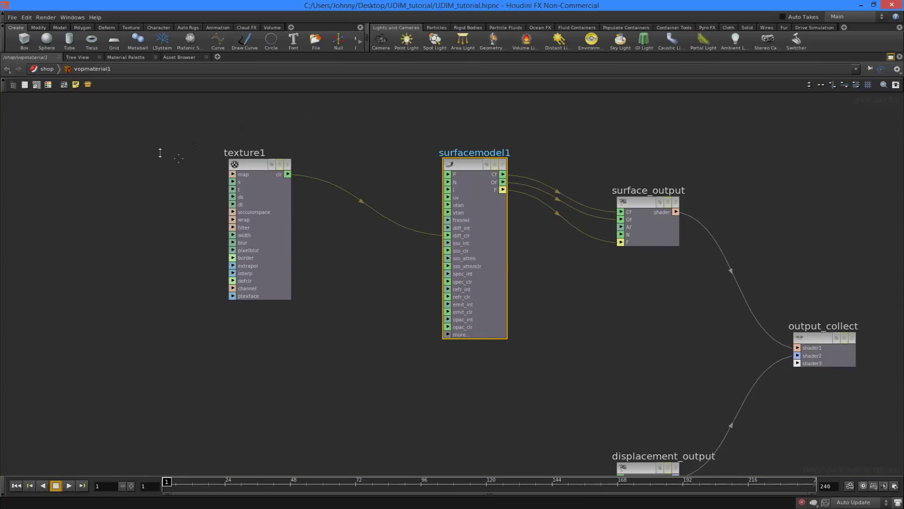
- Promote texture1's Texture Map as a material parameter and expand it into its own map node
middle_drag(179, 158, 241, 200)
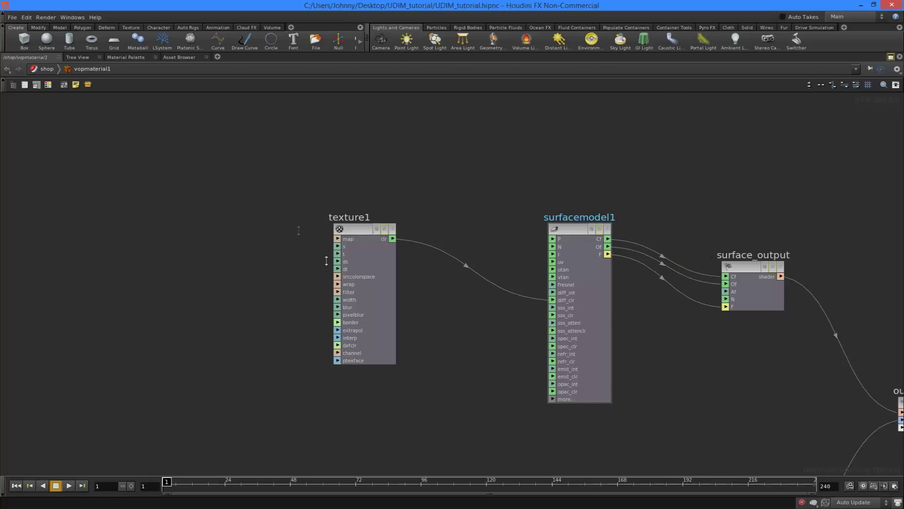
click(343, 252)
key(p)
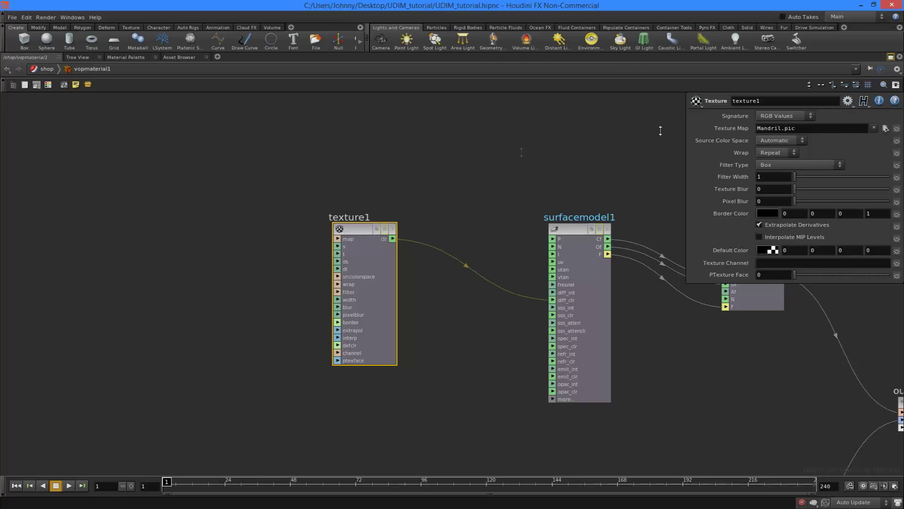
click(897, 127)
click(859, 132)
double_click(329, 237)
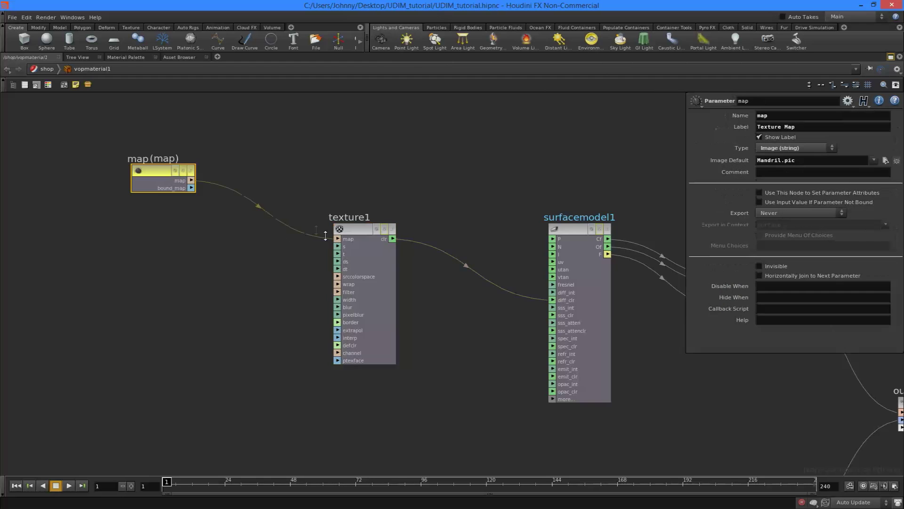
middle_drag(330, 172, 302, 170)
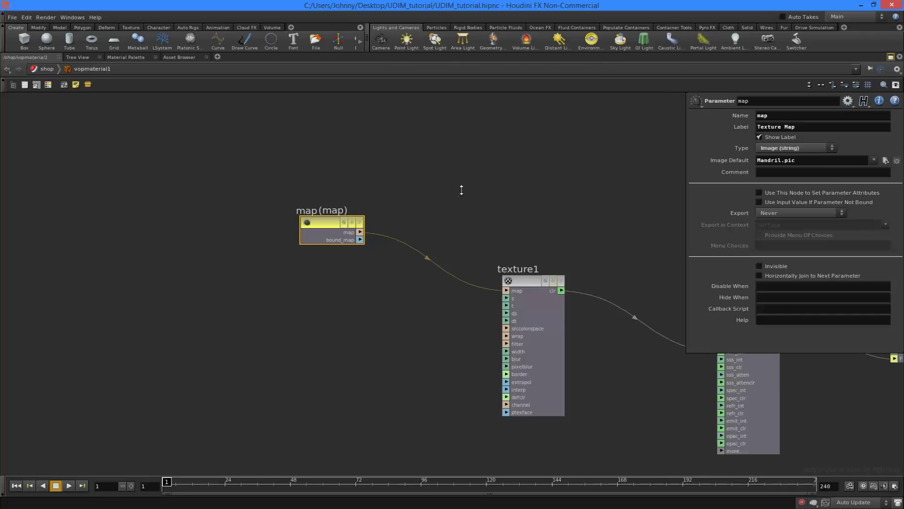
- Return to the shop level, hide the parameter overlay and restore the multi-pane layout
key(u)
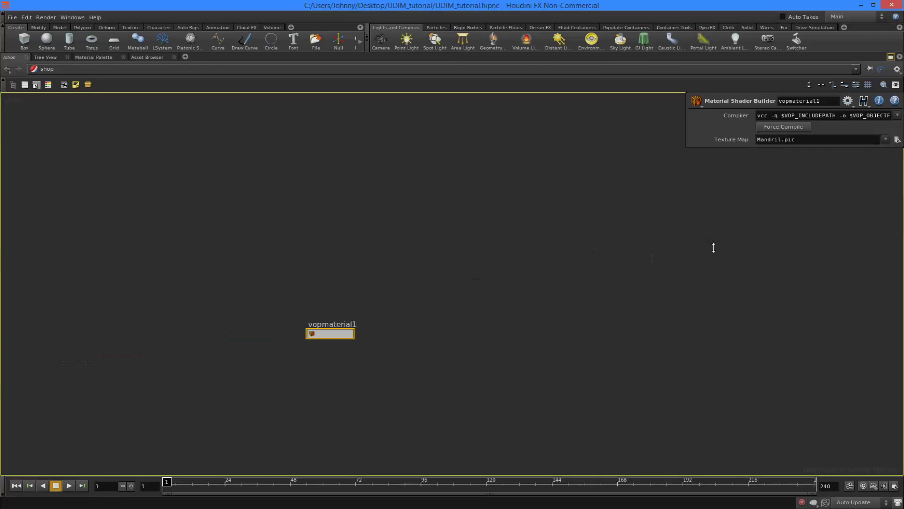
key(p)
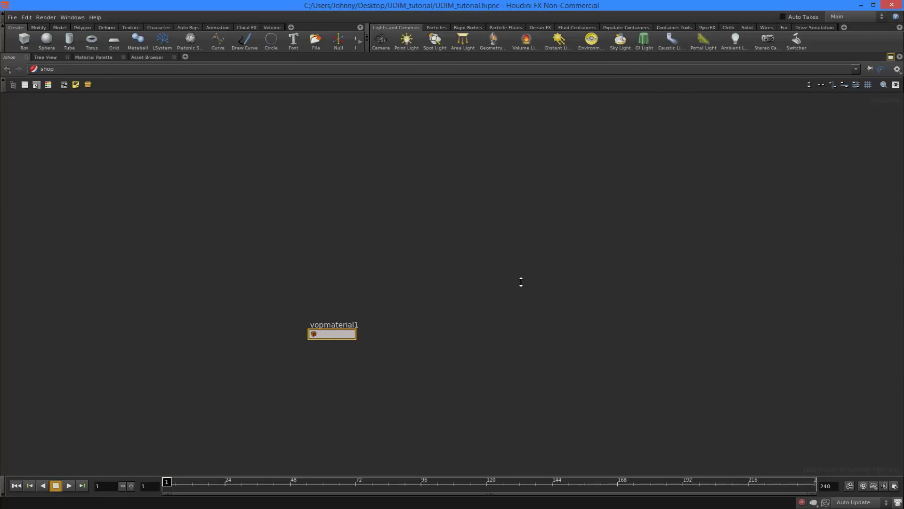
key(ctrl+b)
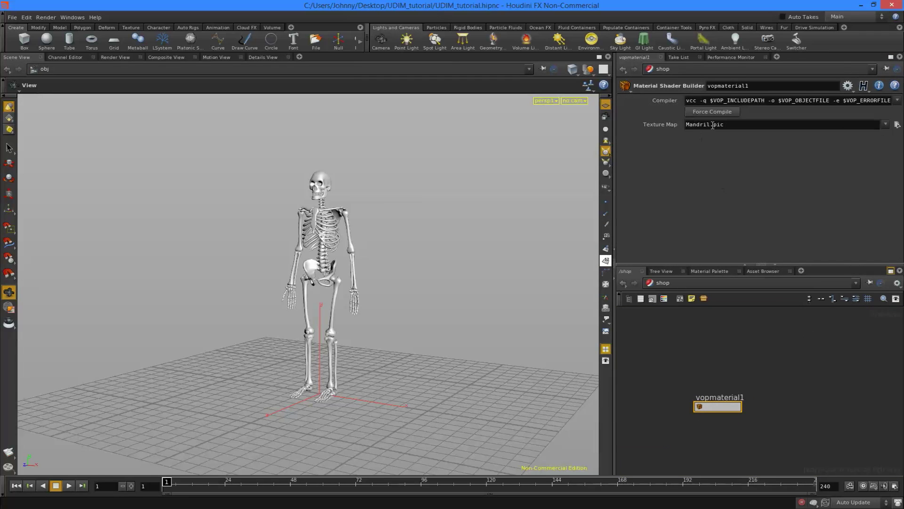
- Choose the first test image in $HIP/textures as vopmaterial1's Texture Map and replace its tile number, giving $HIP/textures/test_$UDIM.jpg
click(897, 125)
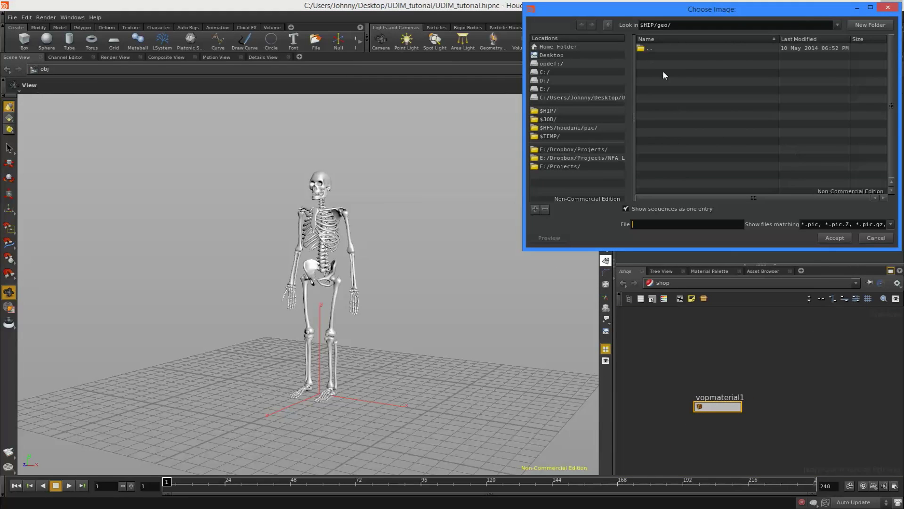
click(552, 112)
double_click(657, 65)
click(659, 56)
click(640, 209)
click(678, 57)
click(835, 237)
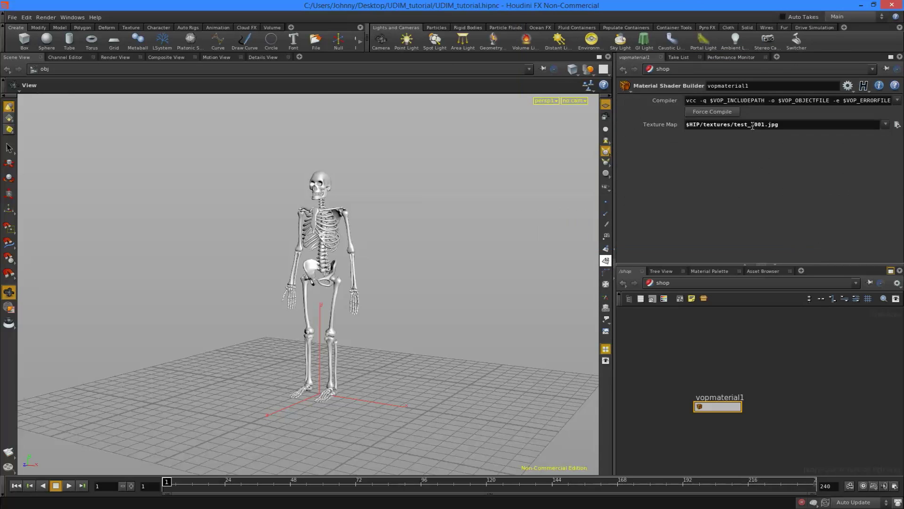
drag(752, 125, 762, 132)
text($UDIM)
- Create a camera from the current view and frame it closely on the skeleton's skull and upper torso
right_drag(495, 292, 374, 204)
middle_drag(373, 204, 440, 212)
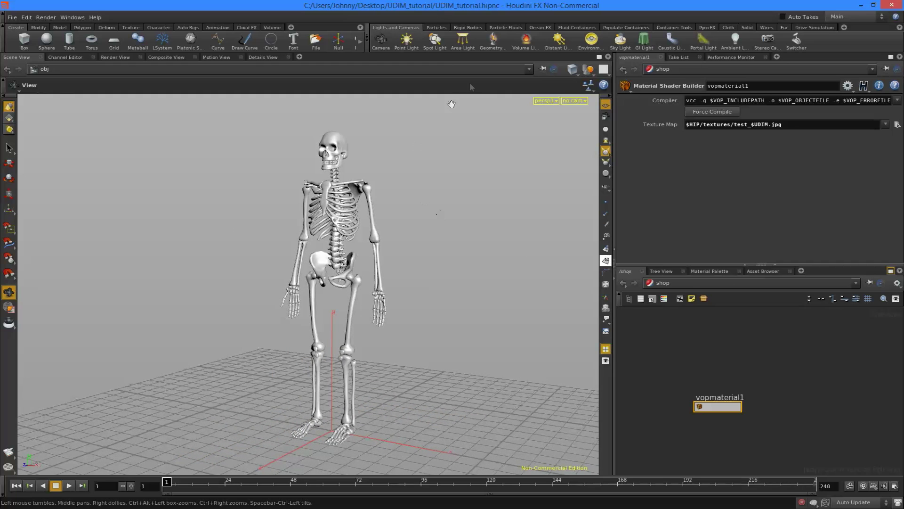
click(383, 40)
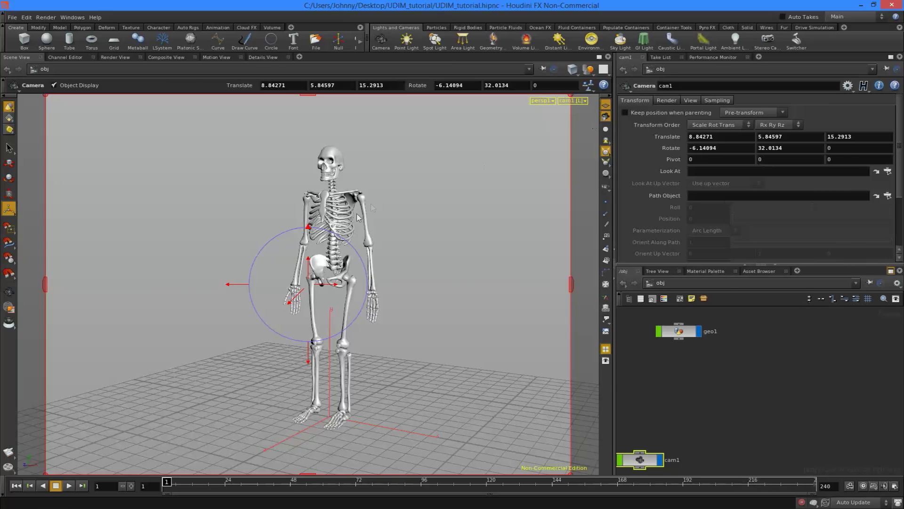
click(358, 196)
key(Escape)
drag(351, 215, 372, 285)
right_drag(372, 284, 409, 226)
drag(410, 226, 452, 127)
middle_drag(452, 127, 428, 187)
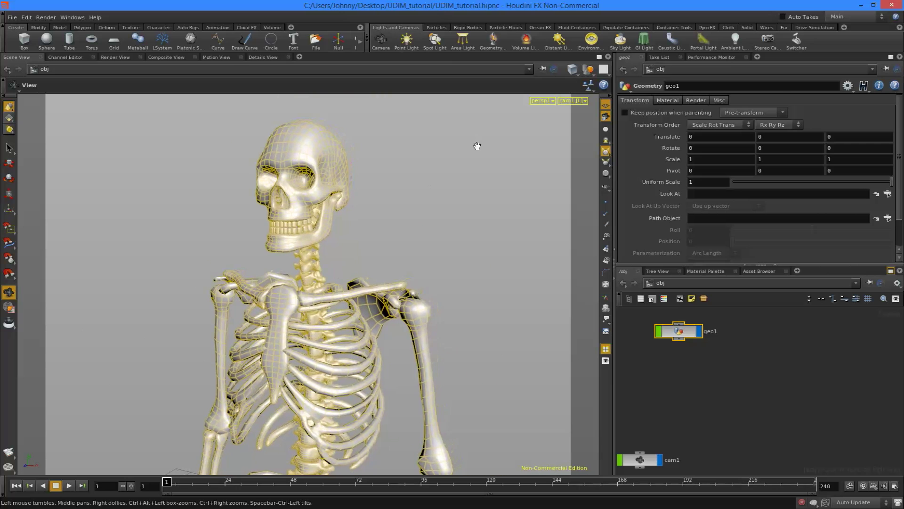
- Add a sky light to the scene and start a Render View preview through /obj/cam1
click(620, 40)
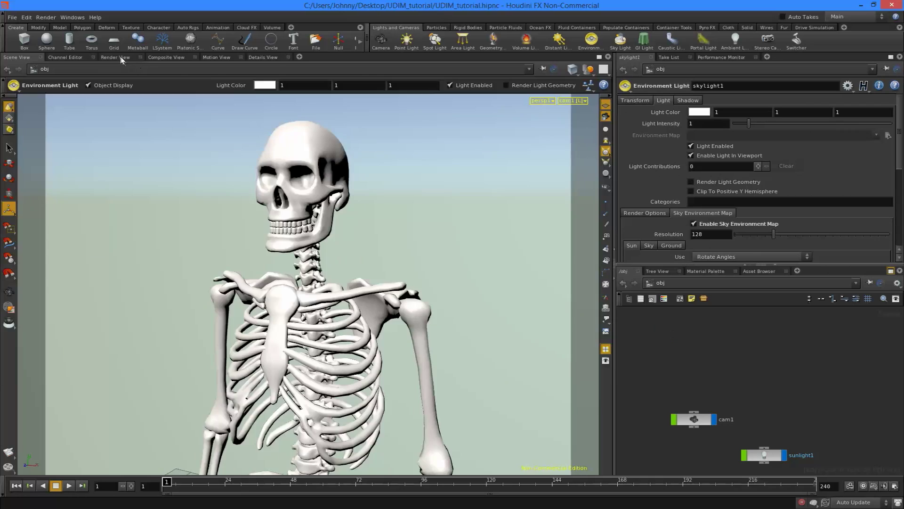
click(115, 57)
click(207, 70)
click(210, 92)
click(31, 69)
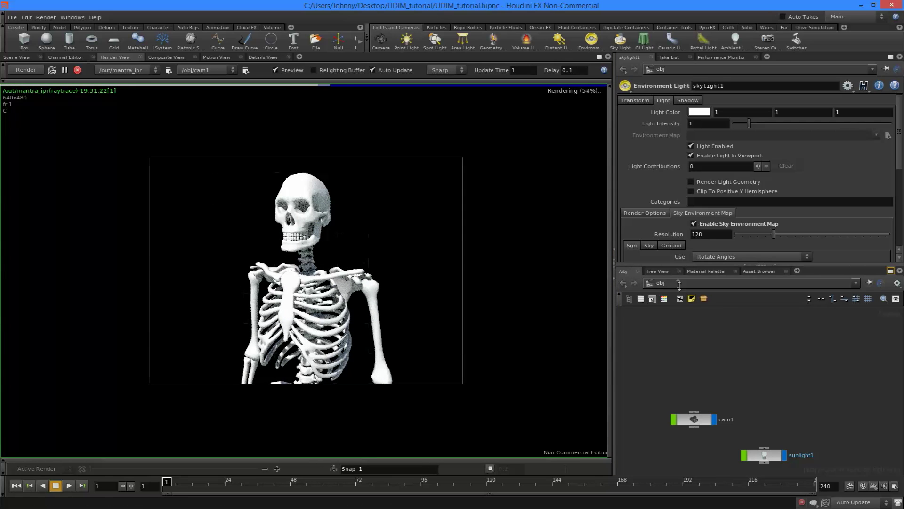
- Assign /shop/vopmaterial1 as geo1's material and dismiss the console message
key(h)
middle_drag(750, 323, 825, 387)
scroll(814, 387, down, 3)
middle_drag(780, 354, 731, 382)
click(755, 356)
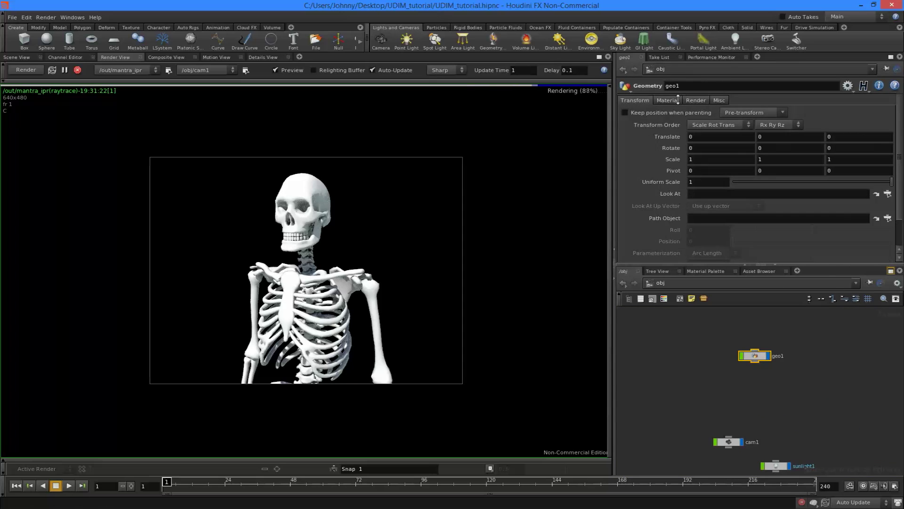
click(668, 101)
click(830, 53)
click(806, 182)
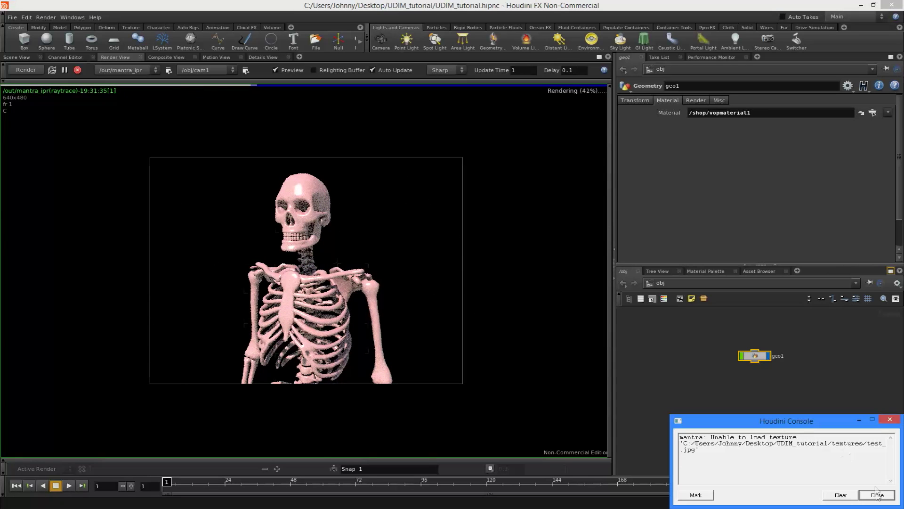
click(878, 495)
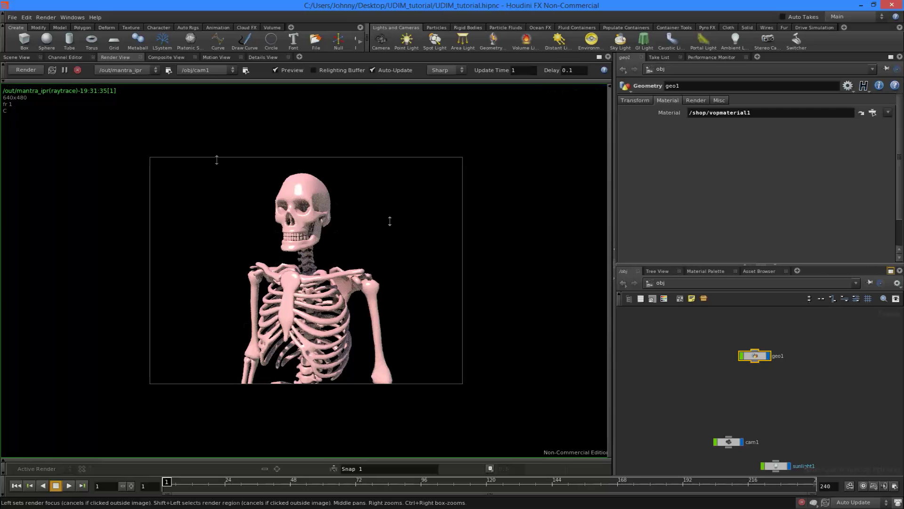
- Switch the network editor to the shop level and check the $UDIM token in vopmaterial1's Texture Map path
drag(755, 355, 732, 357)
middle_drag(757, 371, 721, 345)
click(698, 285)
click(711, 340)
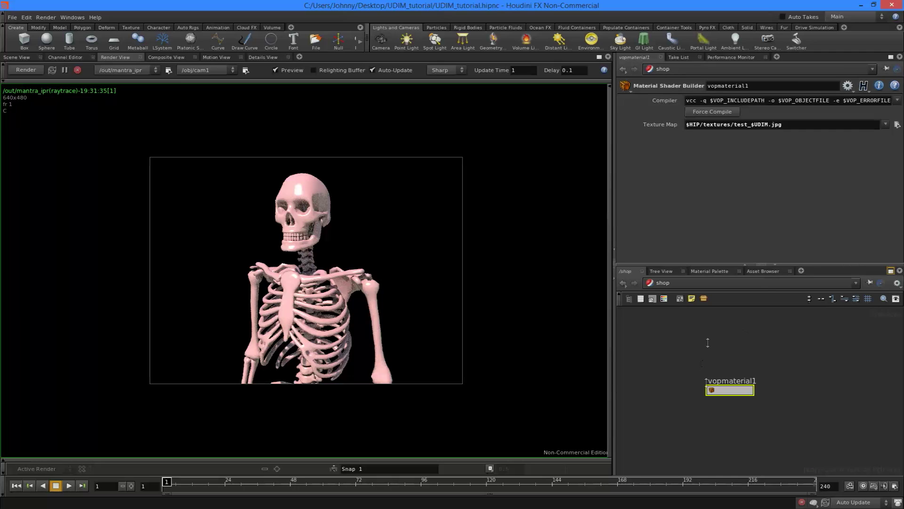
drag(753, 126, 769, 129)
click(755, 125)
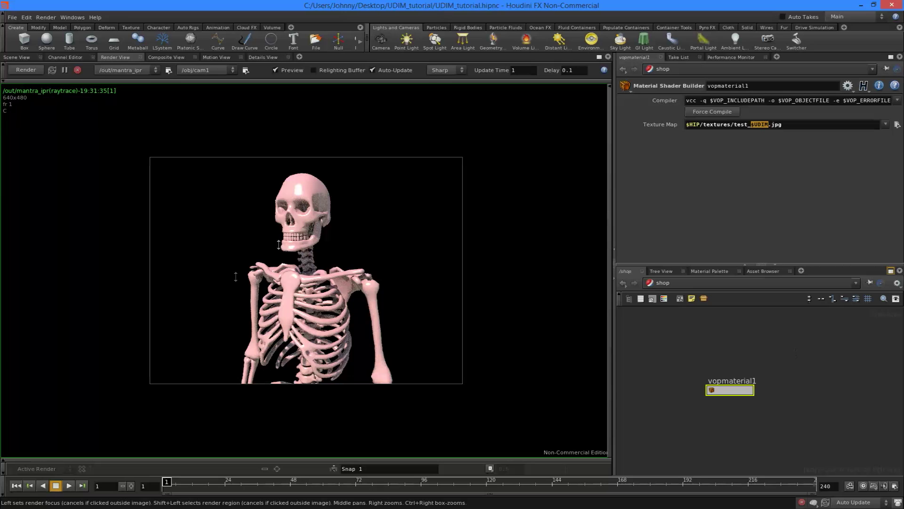
- Enter vopmaterial1's inner network and maximize the network editor
middle_drag(720, 361, 711, 344)
right_drag(696, 343, 743, 394)
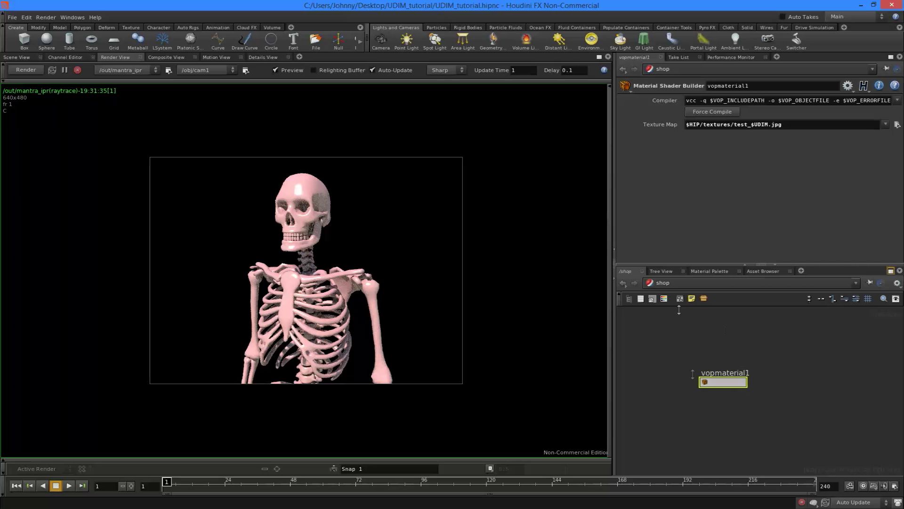
key(i)
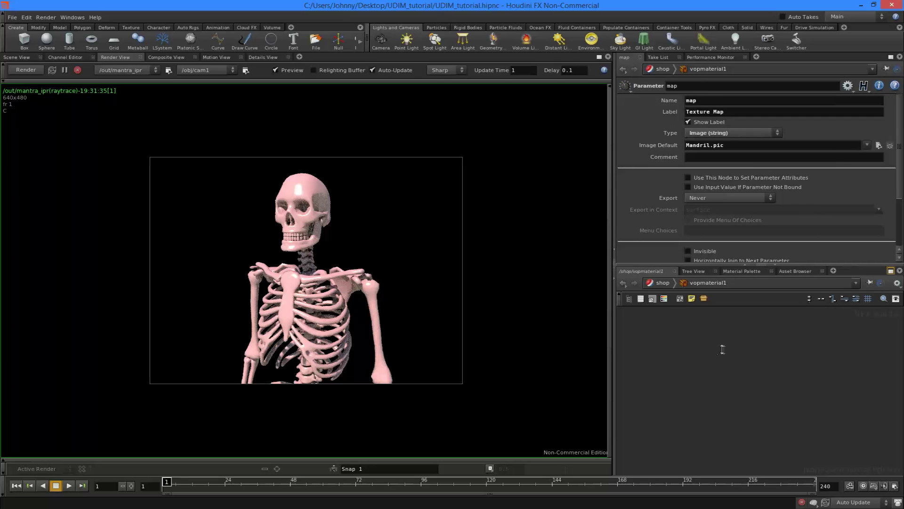
key(ctrl+b)
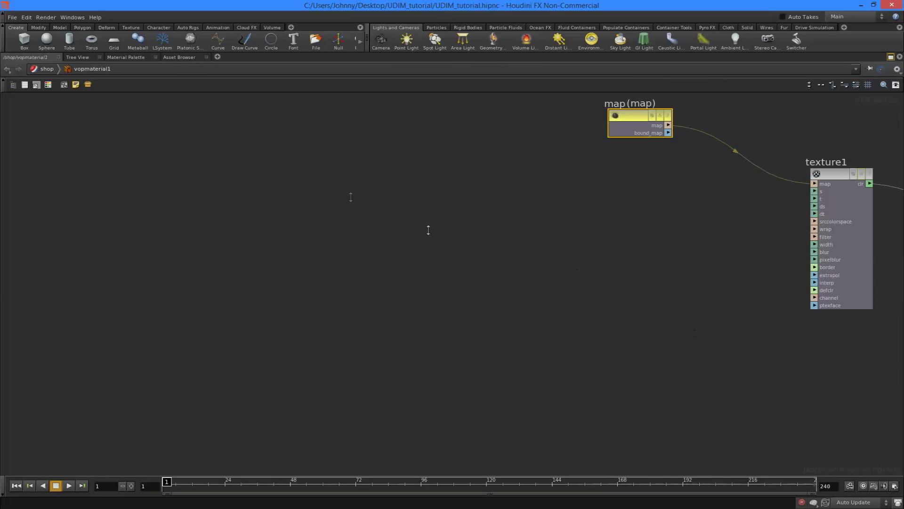
- Show the settings of the map Parameter node in vopmaterial1 and make its Texture Map parameter invisible
middle_drag(557, 236, 308, 325)
middle_drag(483, 293, 319, 295)
middle_drag(455, 208, 369, 194)
click(313, 168)
key(p)
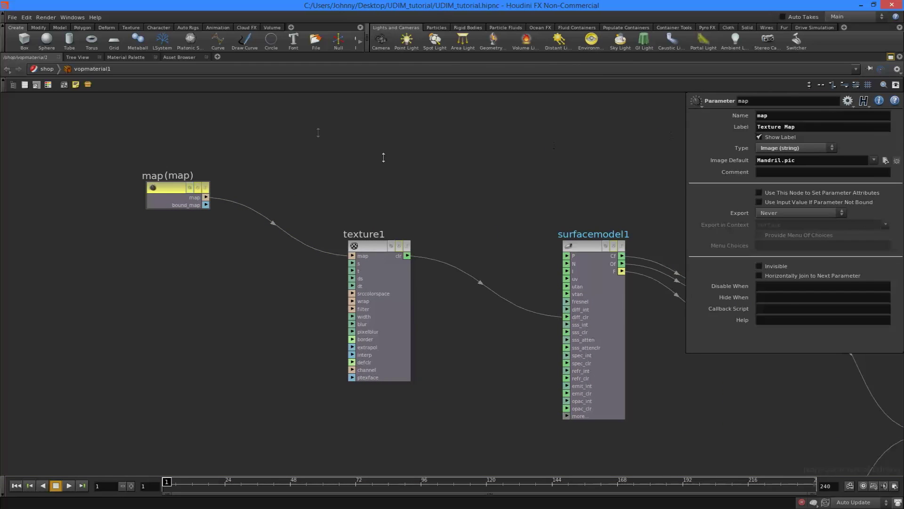
drag(319, 132, 107, 292)
middle_drag(320, 224, 374, 241)
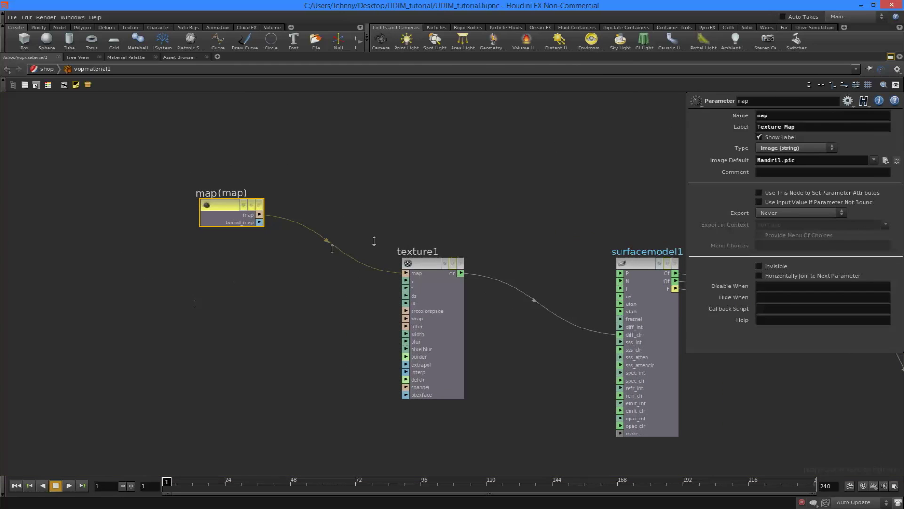
double_click(769, 114)
click(785, 117)
middle_drag(289, 196, 308, 200)
drag(191, 178, 326, 266)
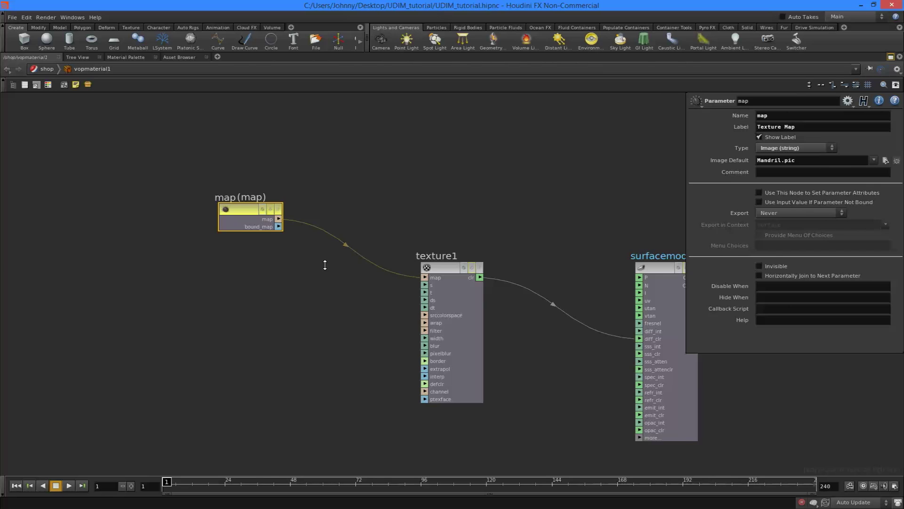
click(780, 266)
- Return to the shop level, check vopmaterial1's exposed parameters and restore the full pane layout
middle_drag(494, 211, 431, 212)
click(451, 209)
key(u)
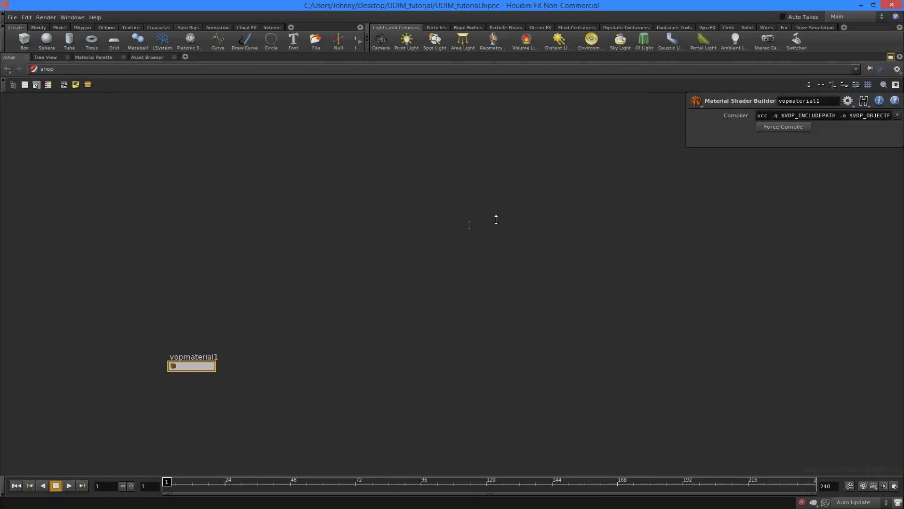
key(ctrl+b)
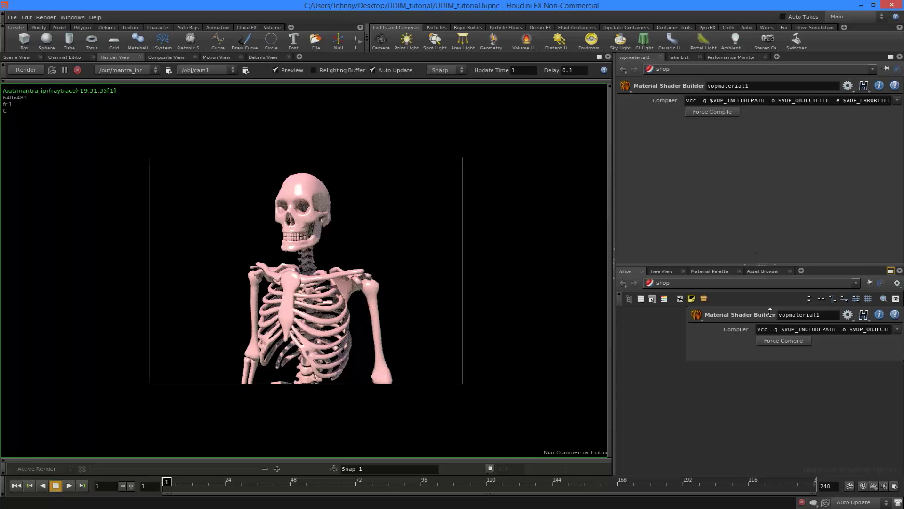
click(784, 341)
key(p)
key(h)
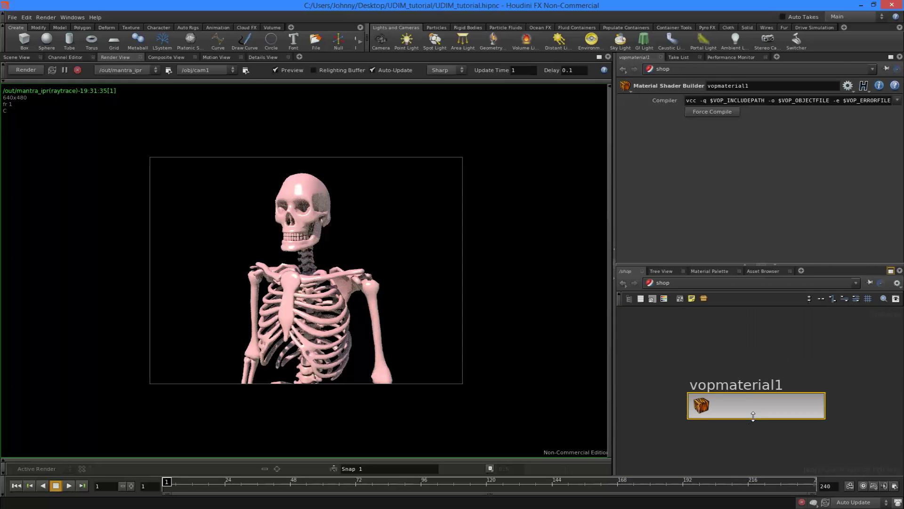
- Re-enter vopmaterial1's network and check the map node's name and Invisible setting
click(750, 416)
double_click(750, 416)
key(ctrl+b)
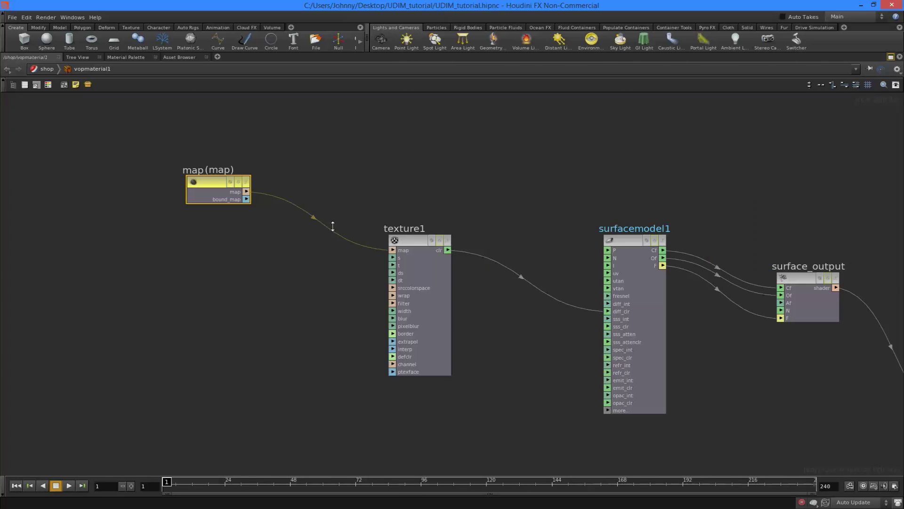
key(p)
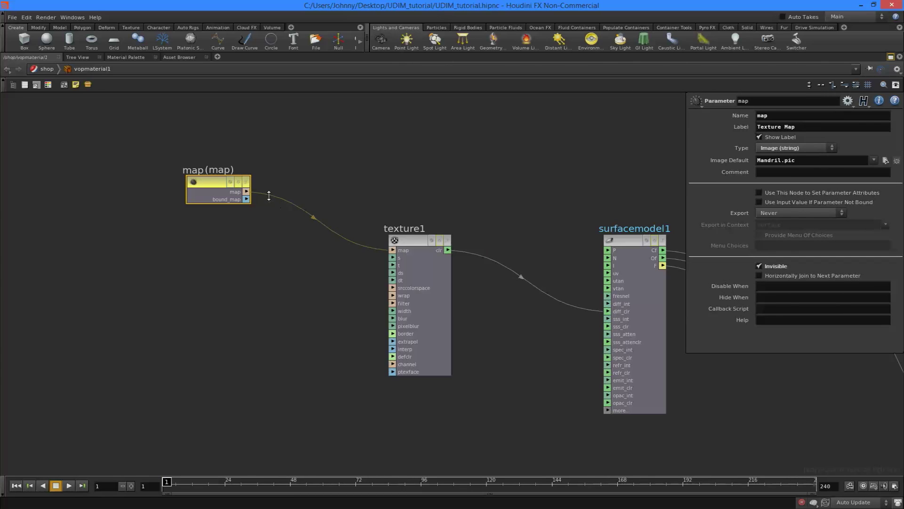
key(ctrl+b)
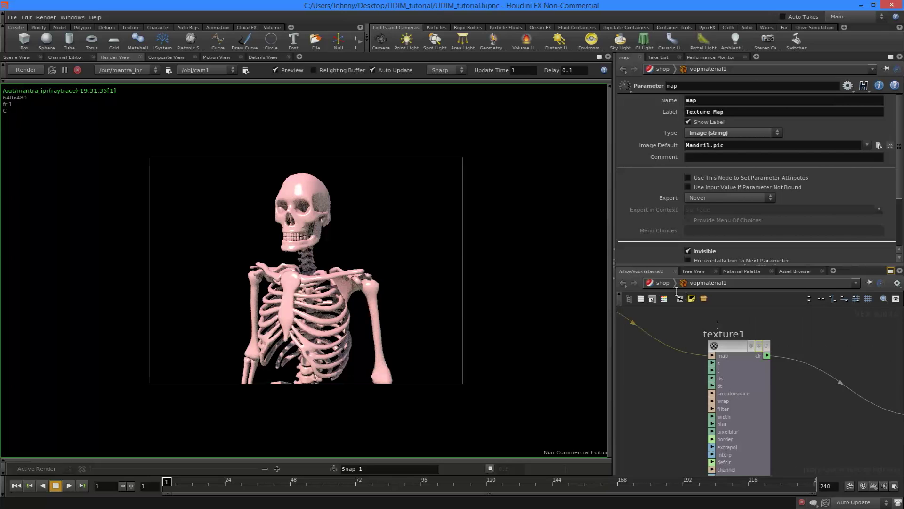
- Switch the network editor to the inside of /obj/geo1 and select vopsop1
click(665, 283)
click(665, 283)
click(682, 313)
key(i)
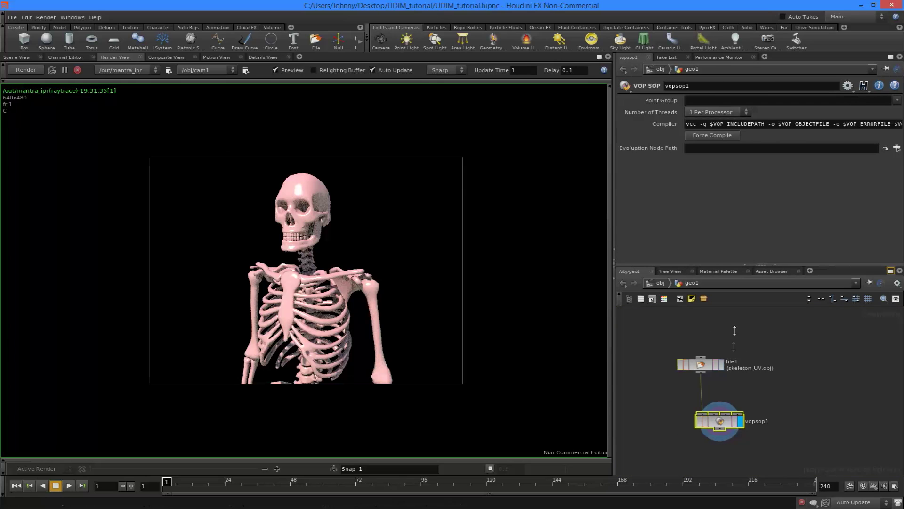
click(729, 419)
middle_drag(768, 406, 757, 375)
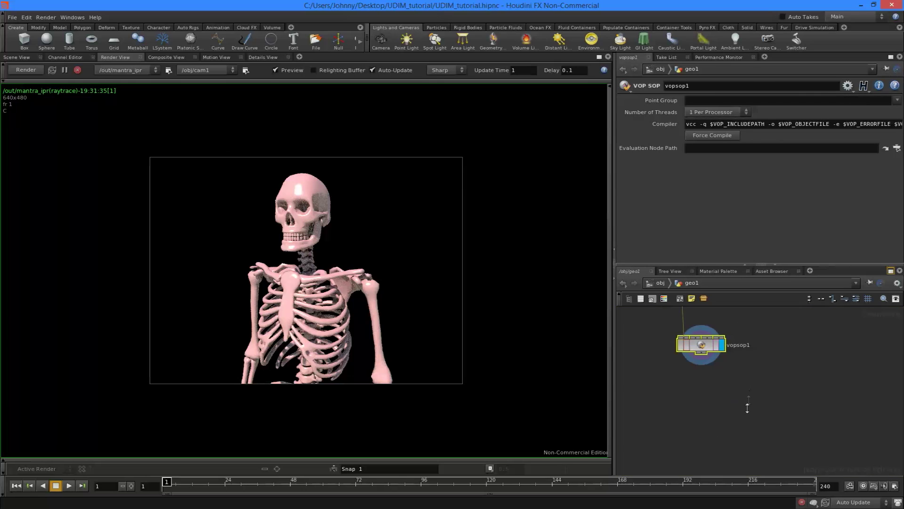
- Add an AttribCreate node below vopsop1, make it the displayed node and show its attributes in the Details View
key(Tab)
mouse_move(766, 301)
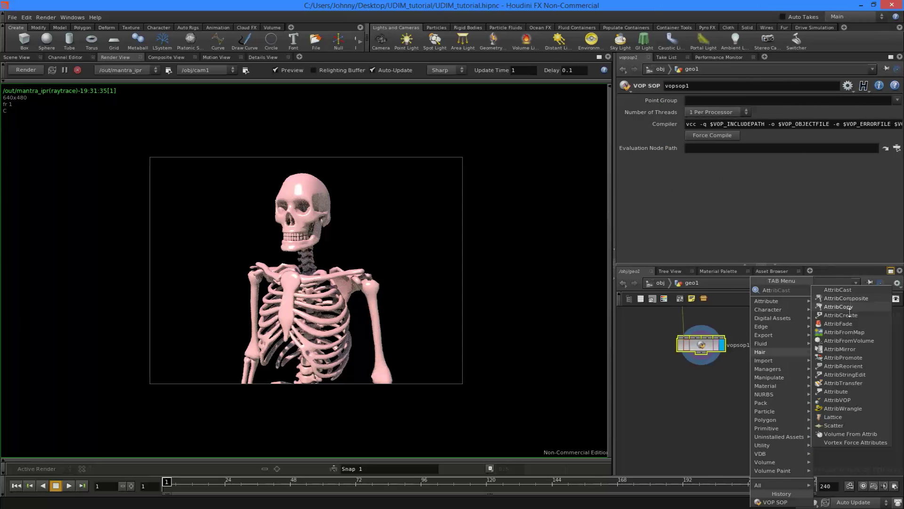
click(849, 315)
click(701, 408)
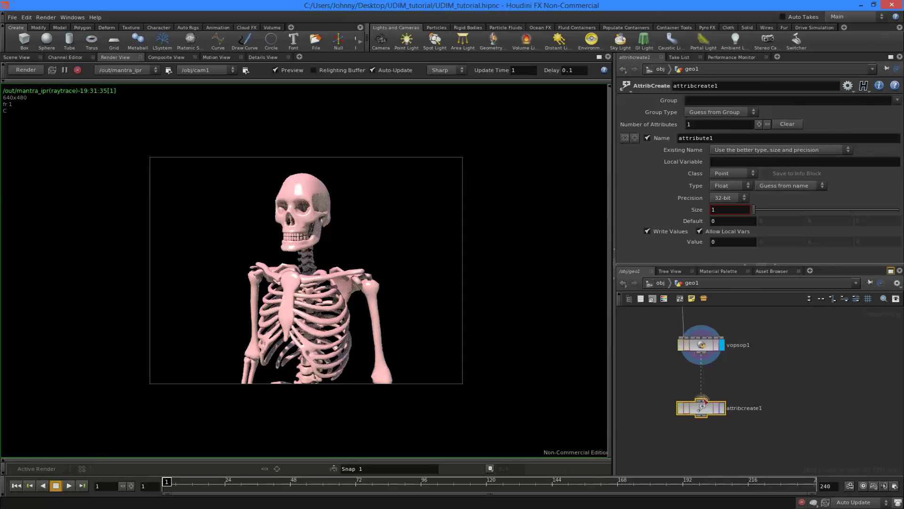
click(272, 57)
middle_drag(788, 383, 720, 382)
click(761, 353)
click(725, 373)
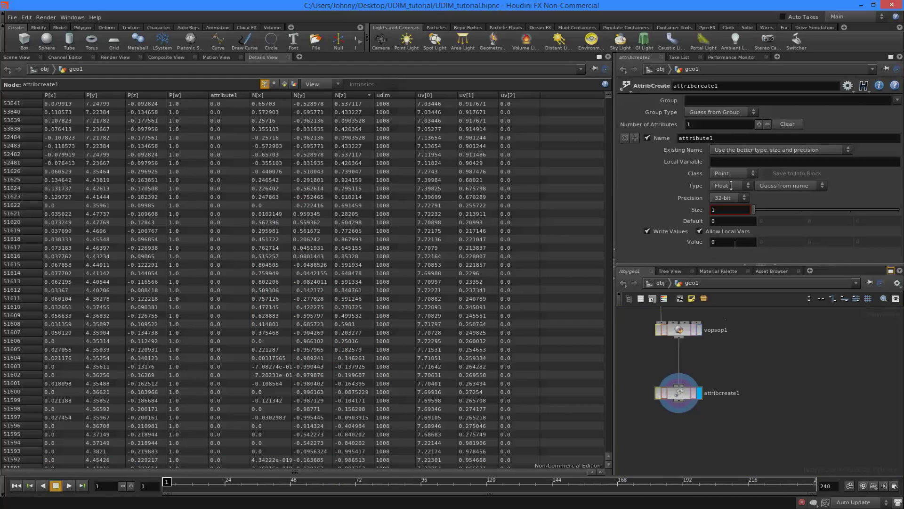
- Define the AttribCreate attribute as a primitive string named map with the value $HIP/textures/test_1001.jpg
drag(669, 138, 618, 147)
text(map)
click(728, 185)
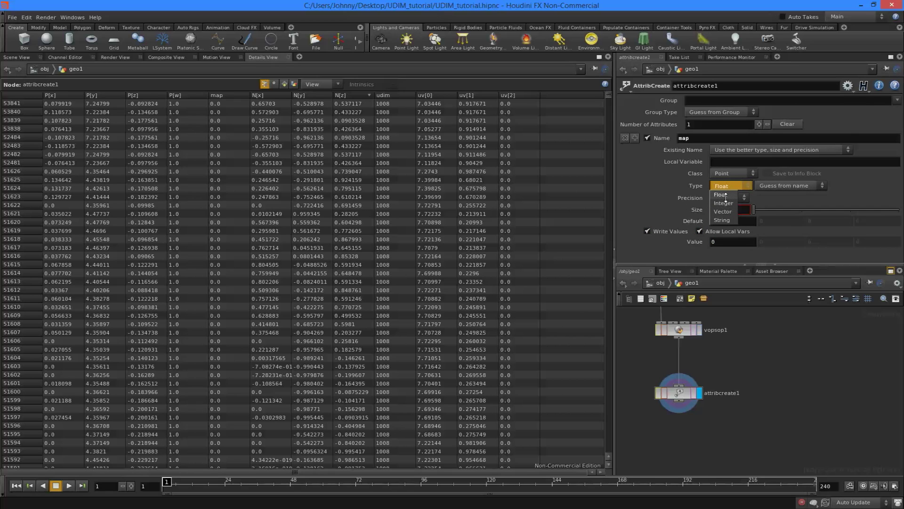
click(723, 203)
click(732, 186)
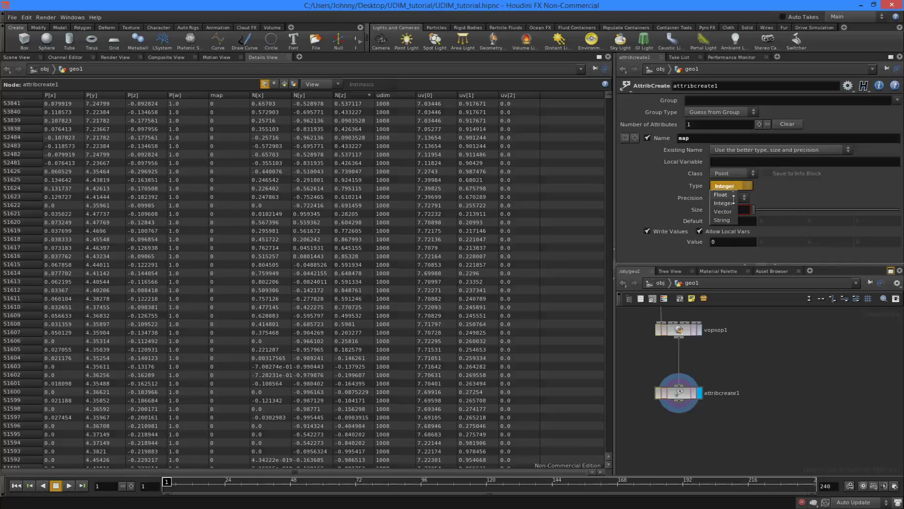
click(729, 220)
click(728, 173)
click(730, 190)
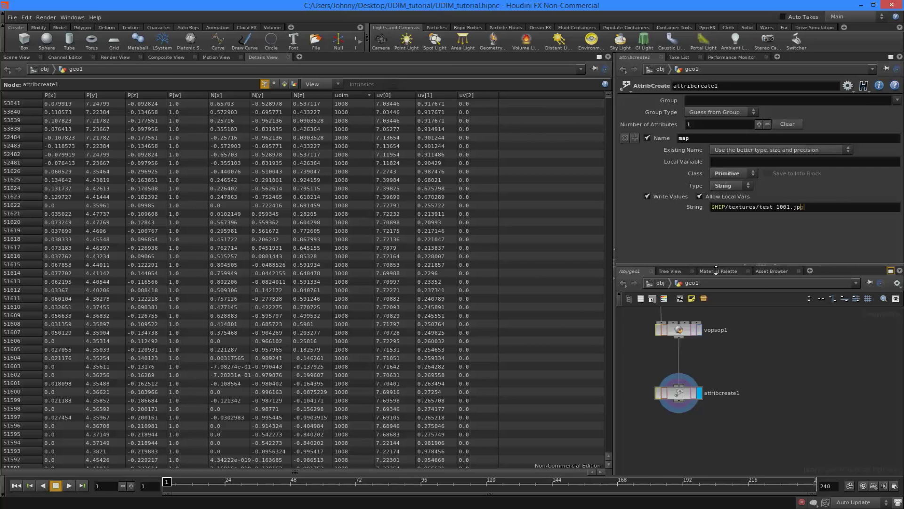
key(Return)
- Switch to File Explorer and check the location of test_1001.jpg in the UDIM_tutorial textures folder
click(1, 70)
click(66, 116)
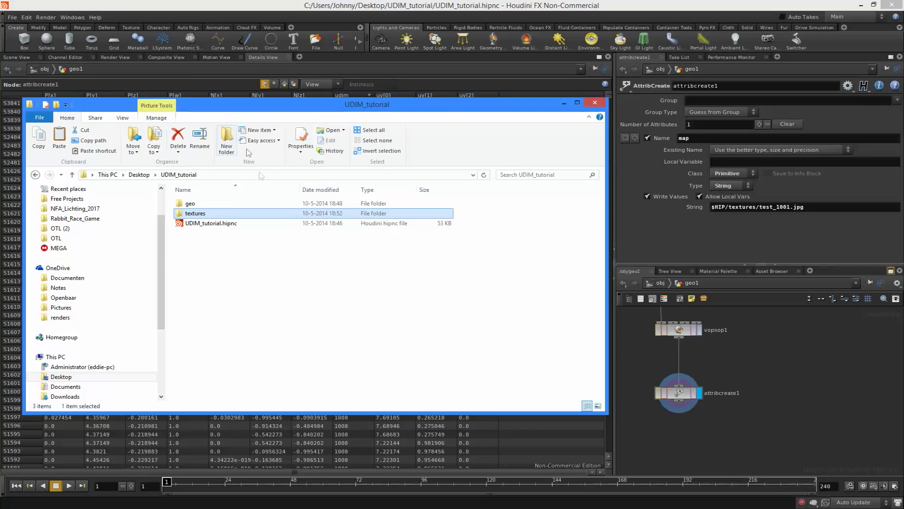
double_click(208, 215)
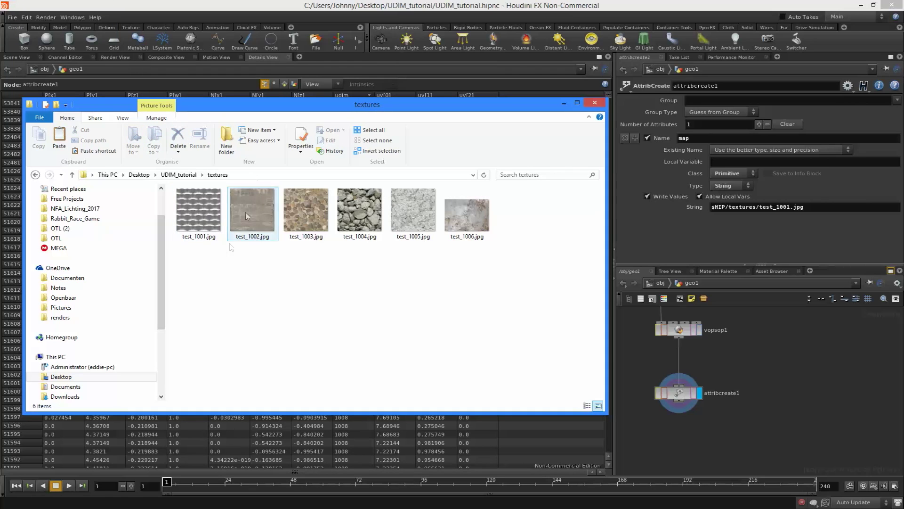
click(204, 226)
click(233, 174)
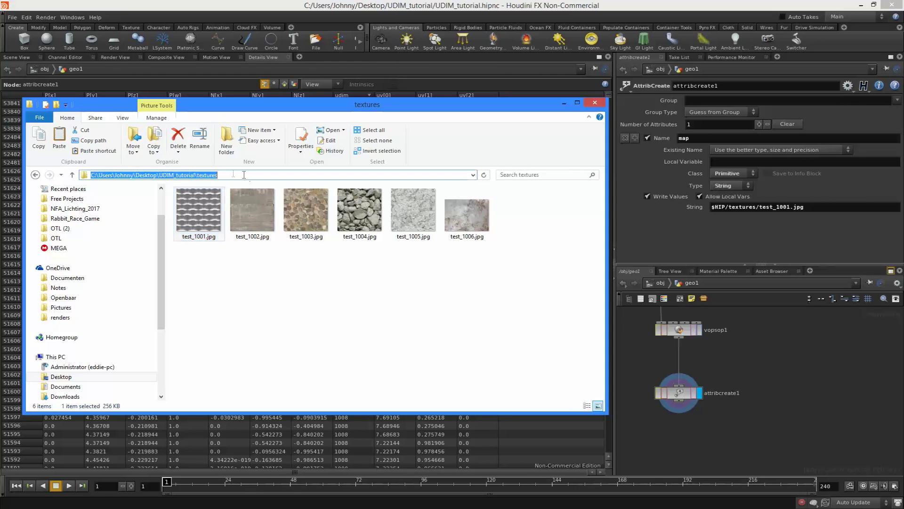
mouse_move(162, 177)
mouse_down()
mouse_move(224, 176)
mouse_move(167, 178)
mouse_up()
click(198, 212)
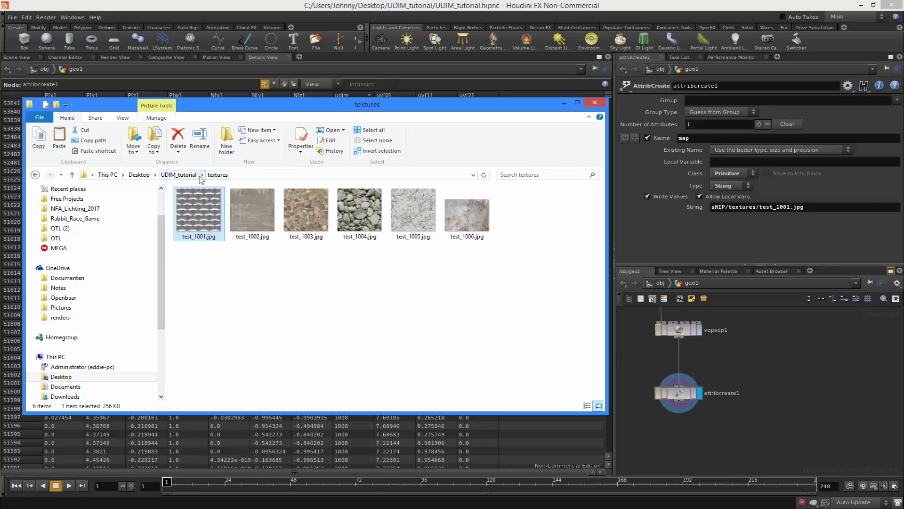
click(179, 175)
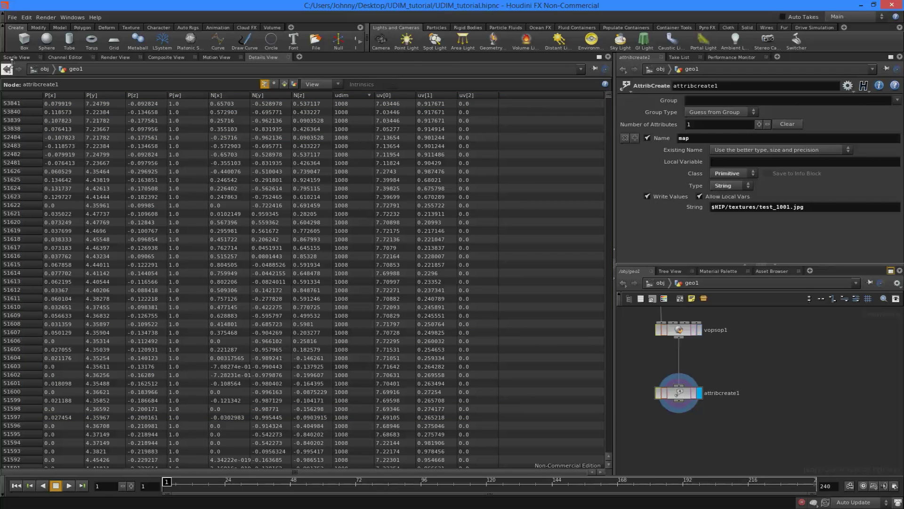
- Show the Render View and examine the texture on the skeleton's upper body up close
click(115, 57)
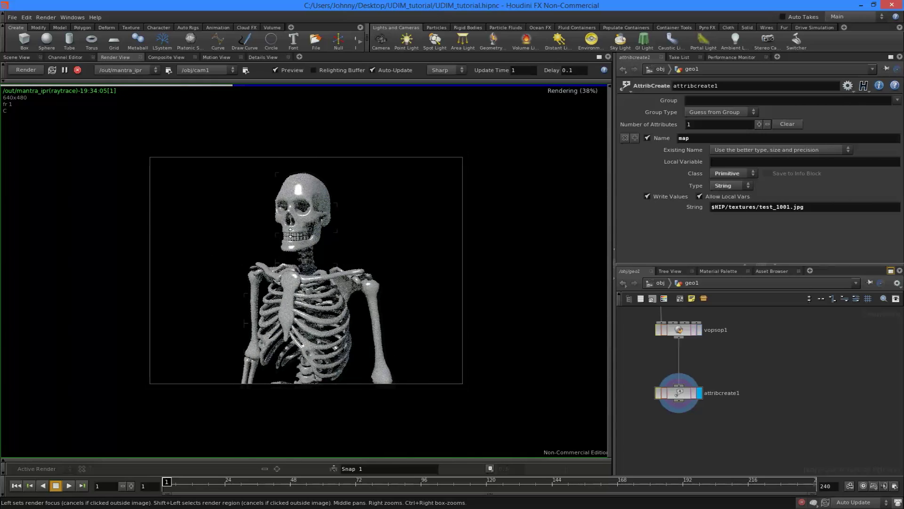
mouse_move(291, 234)
right_down()
mouse_move(432, 214)
mouse_move(331, 202)
mouse_move(267, 238)
mouse_move(293, 242)
right_up()
right_drag(353, 231, 314, 216)
middle_drag(337, 234, 271, 232)
right_drag(271, 233, 320, 225)
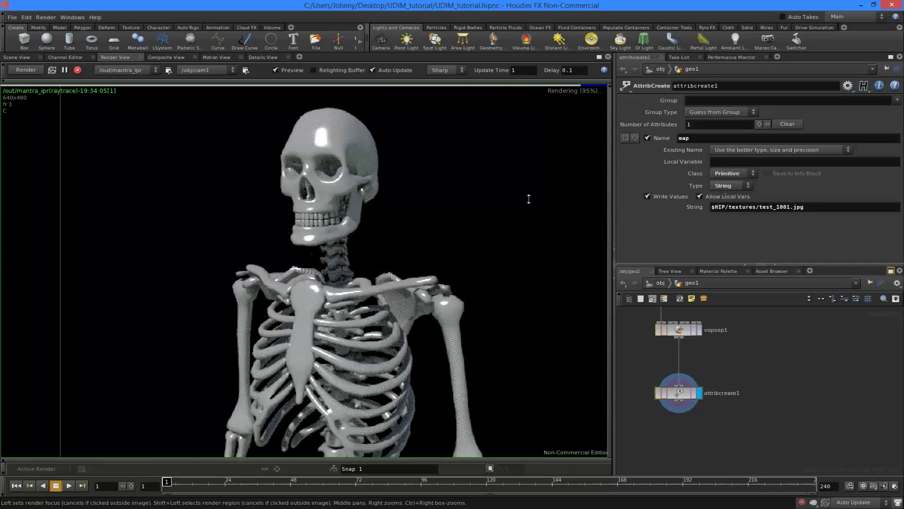
- Set the map attribute's string to $HIP/textures/test_1002.jpg and look at the skull in the render
click(788, 208)
text(2)
key(Return)
right_drag(331, 232, 364, 234)
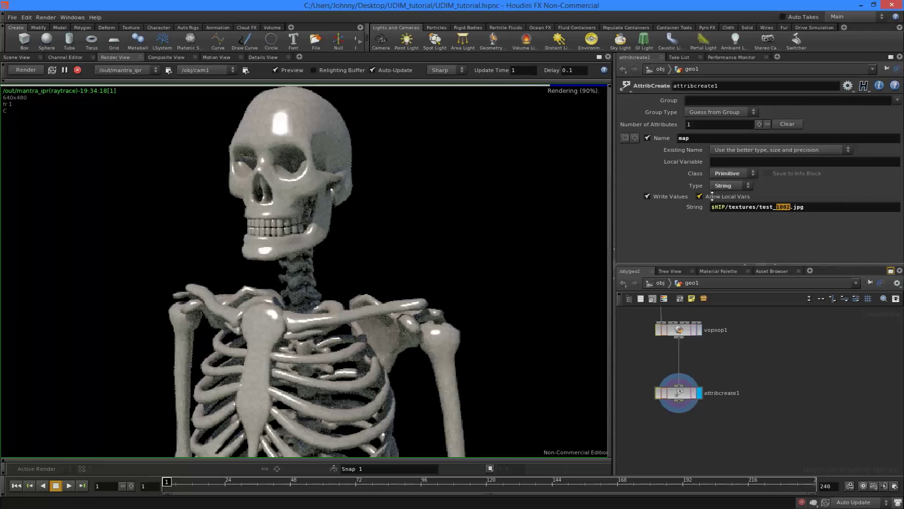
- Replace the tile number in the map string so it reads $HIP/textures/test_$UDIM.jpg
drag(818, 208, 693, 201)
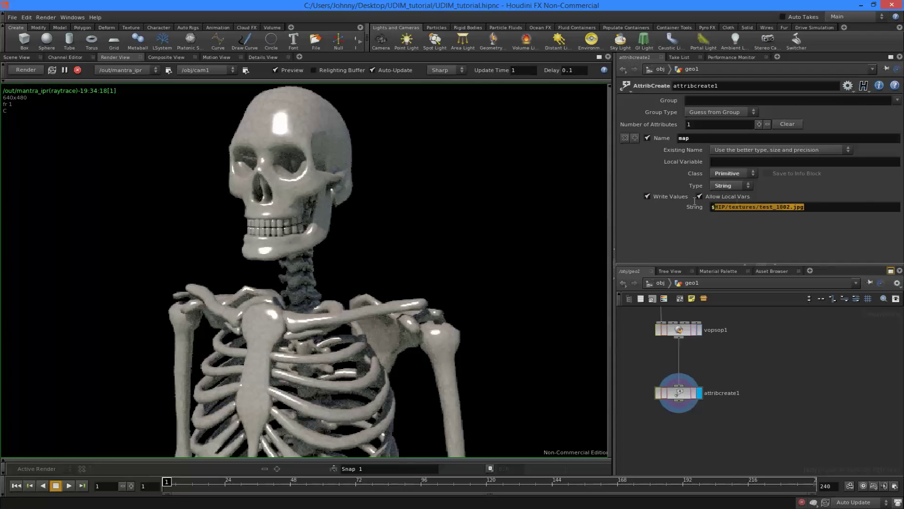
click(801, 208)
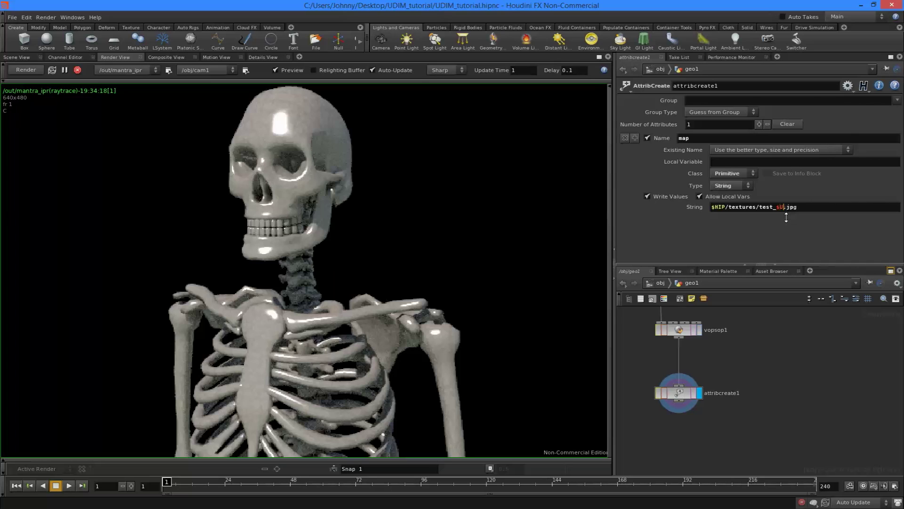
key(Return)
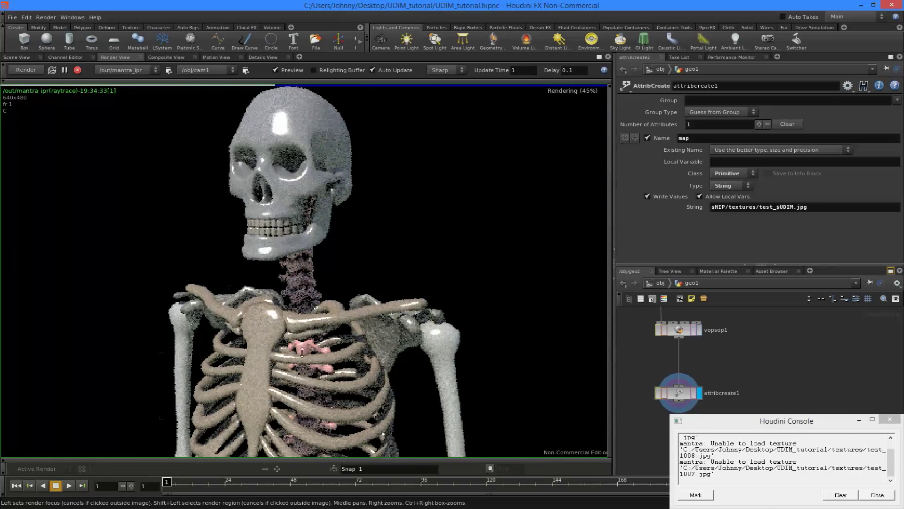
- Frame the skeleton's upper body in the render, turn off Preview mode and close the Houdini Console
middle_drag(336, 354, 316, 225)
right_drag(317, 226, 260, 320)
middle_drag(391, 262, 362, 212)
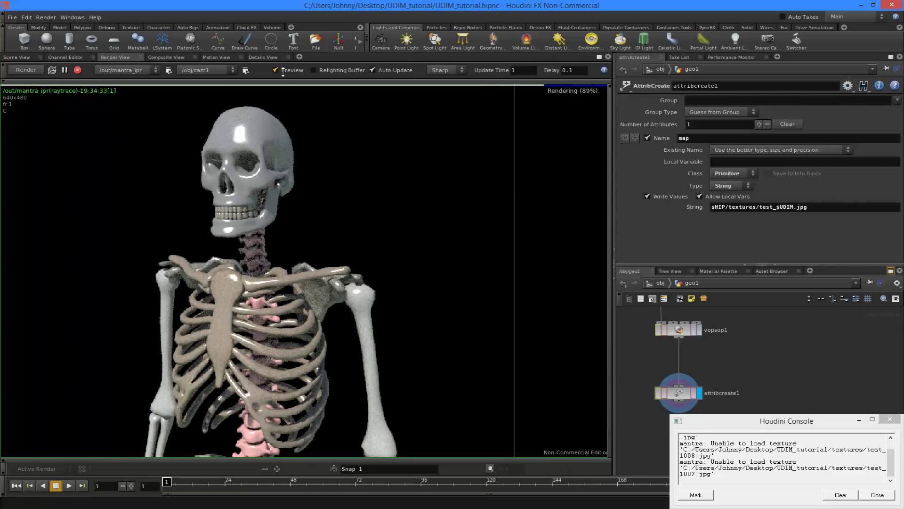
click(278, 70)
click(217, 203)
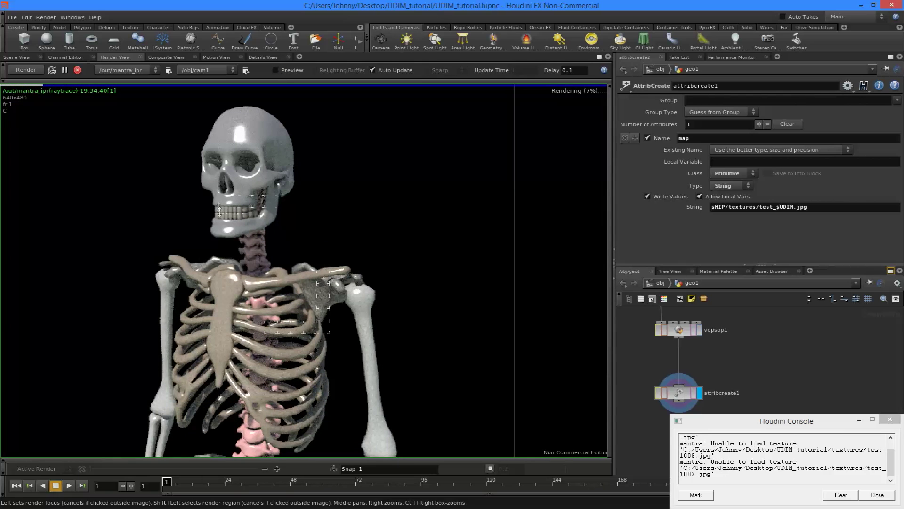
click(891, 420)
- Add a Scene View pane tab beside the network editor and look through cam1 in it
click(810, 270)
mouse_move(828, 287)
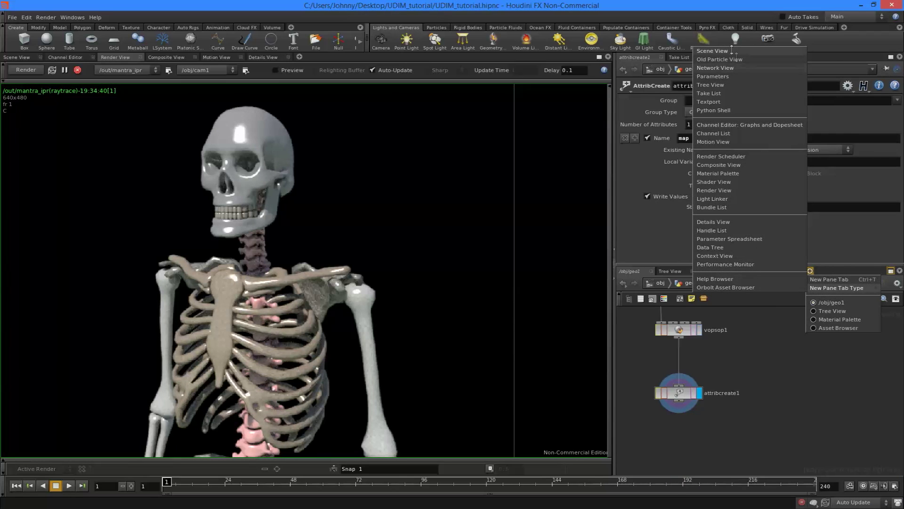
click(712, 51)
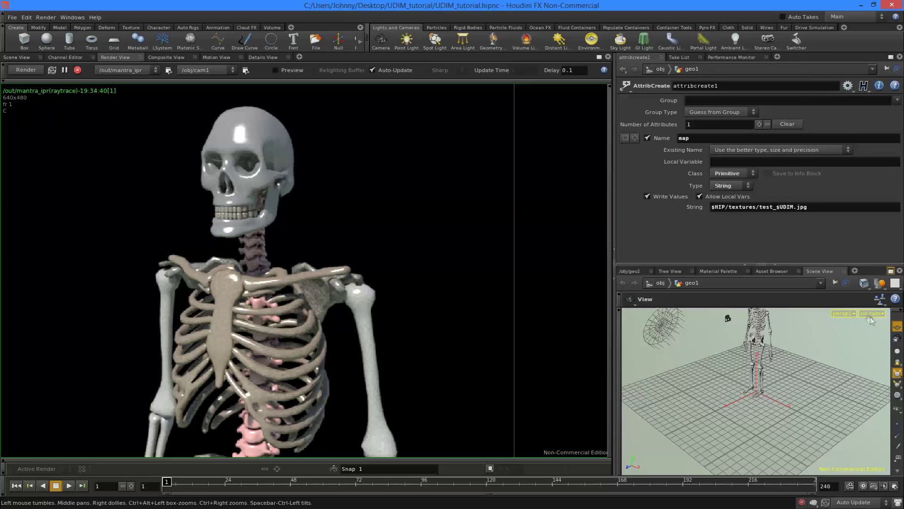
click(871, 314)
click(825, 354)
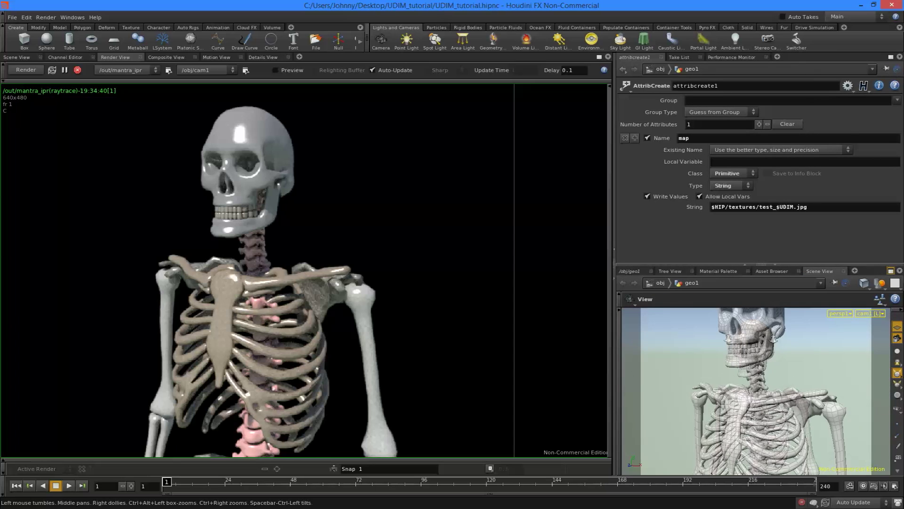
- Move cam1 closer to frame the skeleton's skull
right_drag(774, 339, 735, 362)
middle_drag(735, 362, 738, 400)
right_drag(738, 400, 745, 382)
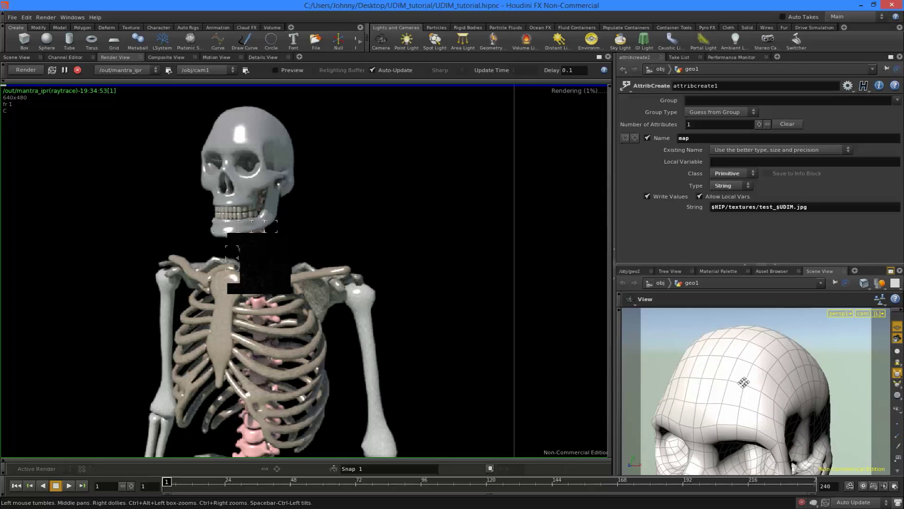
middle_drag(745, 382, 749, 340)
right_drag(749, 340, 641, 341)
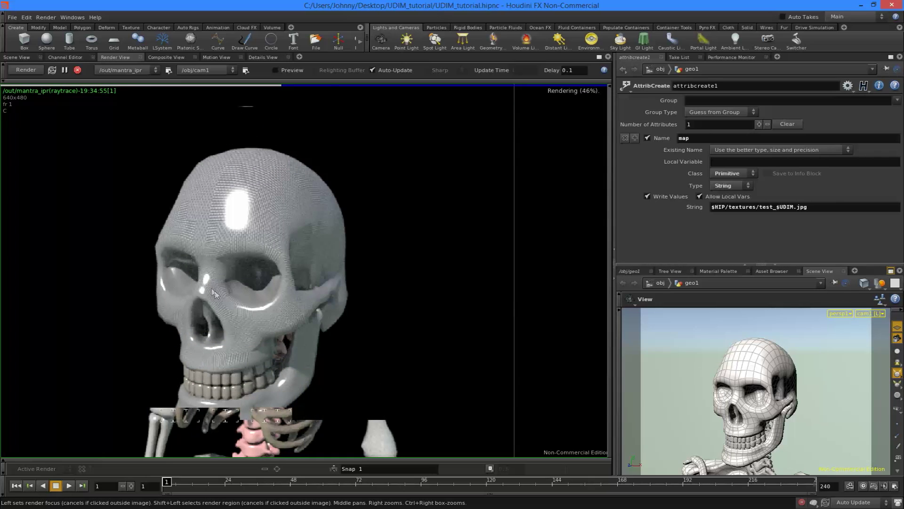
- Open the vopmaterial1 network in the shop context and select its texture1 node
click(631, 270)
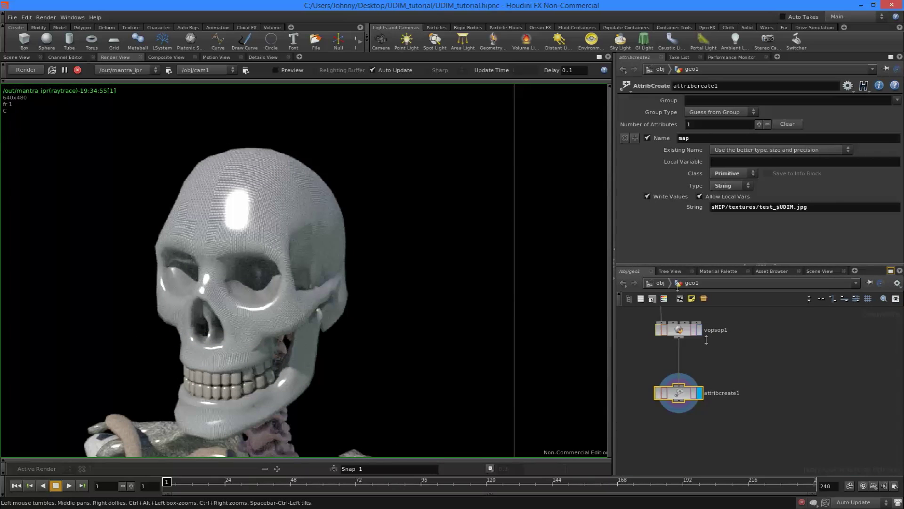
click(697, 283)
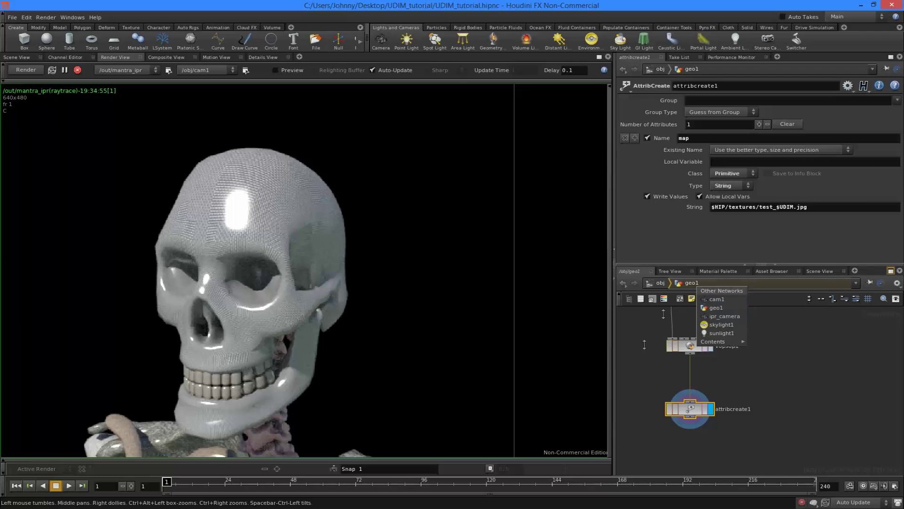
click(644, 344)
click(664, 282)
click(663, 283)
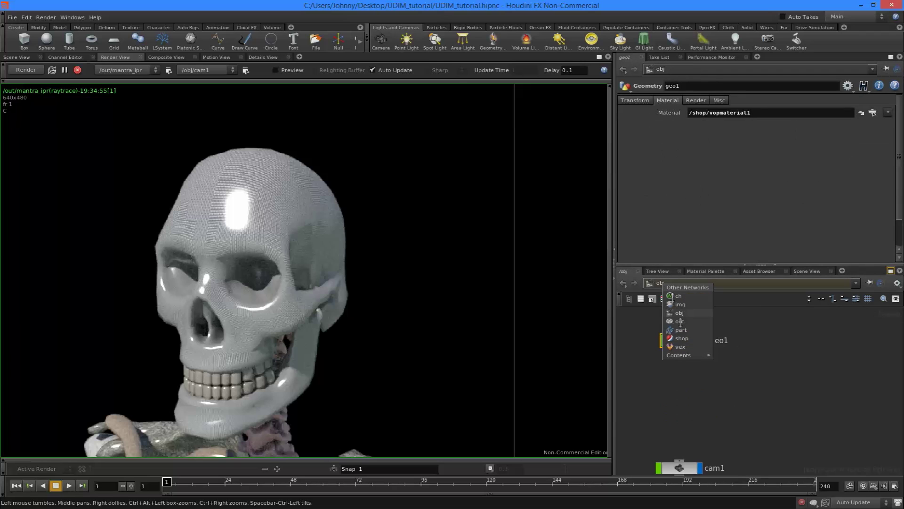
click(682, 338)
double_click(755, 407)
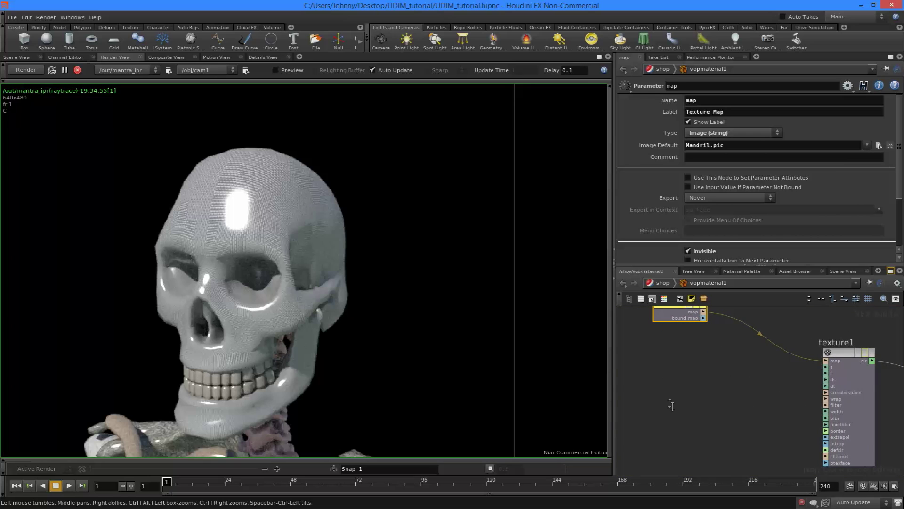
drag(846, 335, 811, 373)
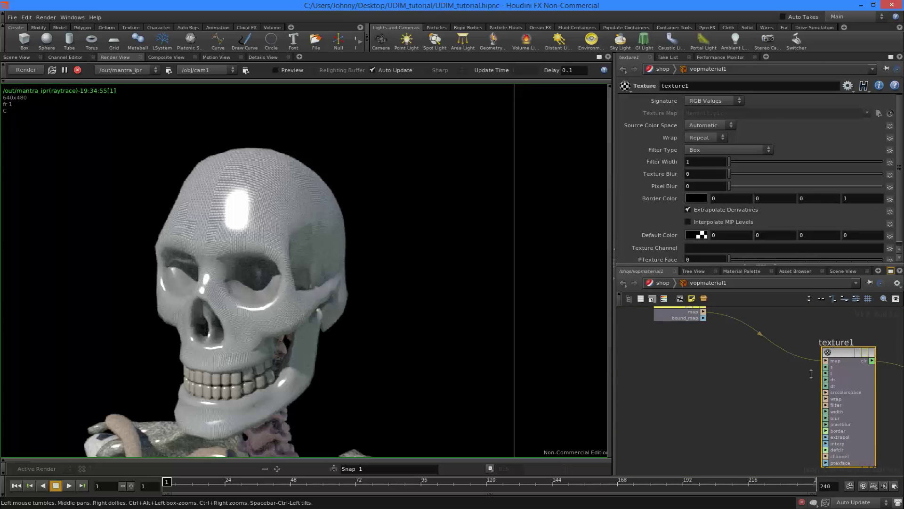
middle_drag(780, 396, 767, 387)
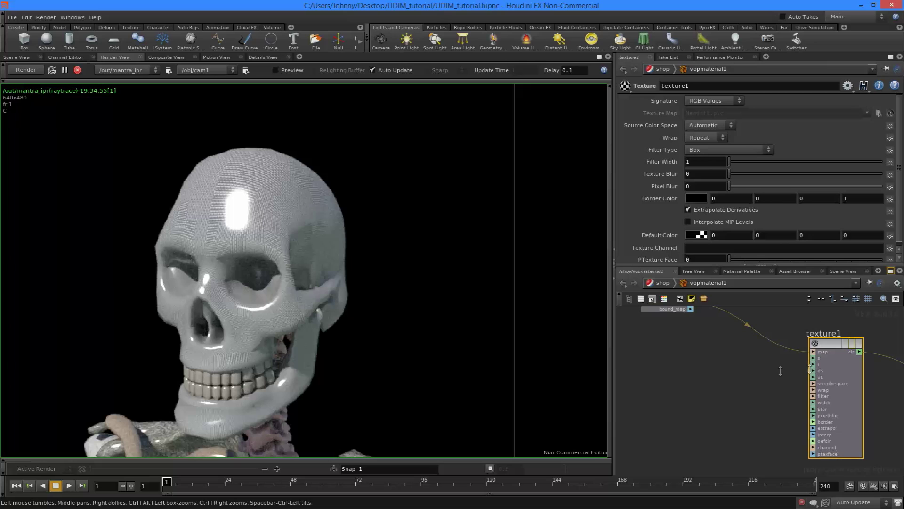
- Add a UV Coords node to vopmaterial1 and place it well ahead of texture1, leaving room between them
key(Tab)
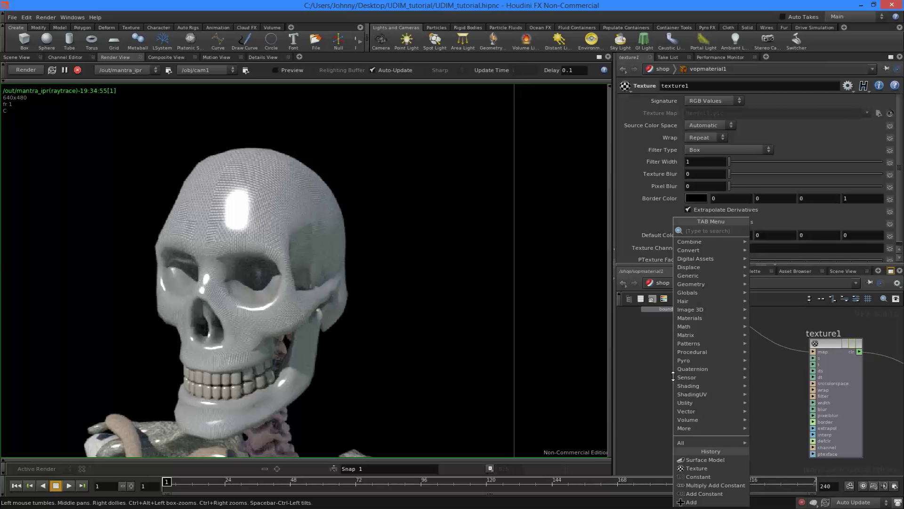
text(uvc)
key(Return)
click(672, 384)
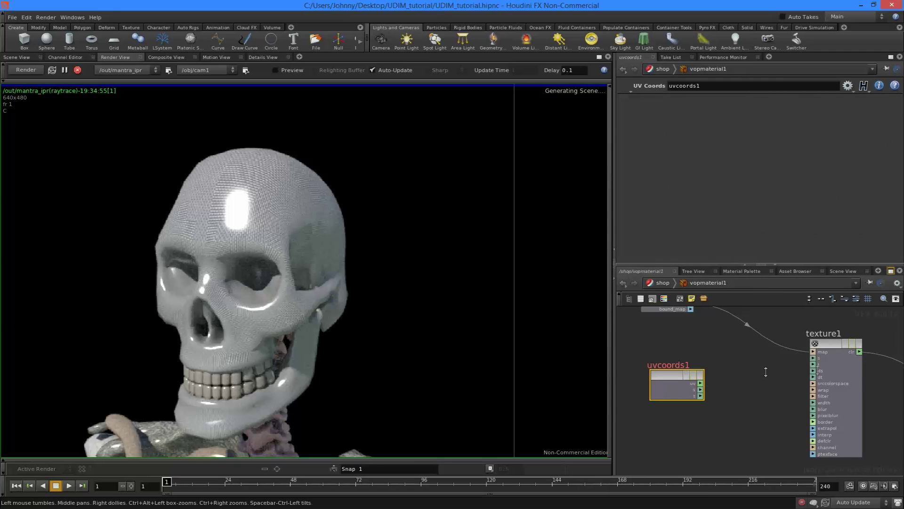
middle_drag(678, 358, 747, 348)
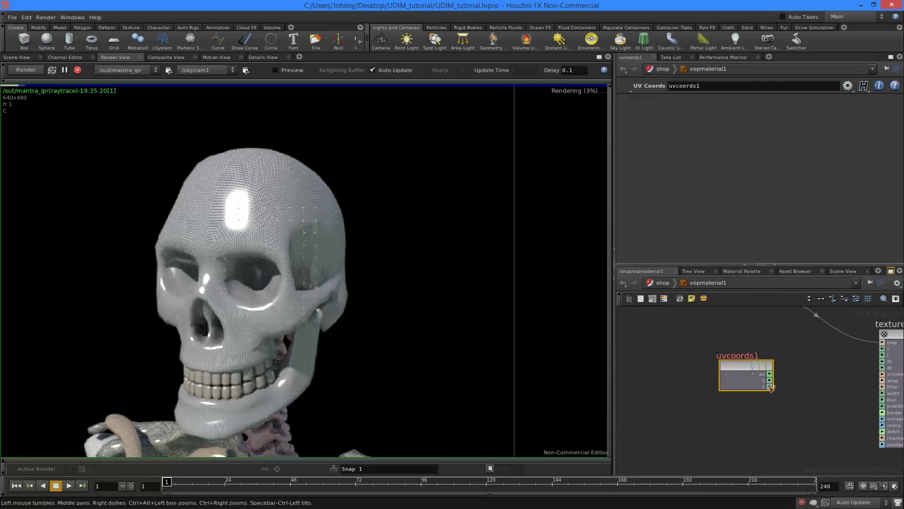
drag(772, 387, 698, 376)
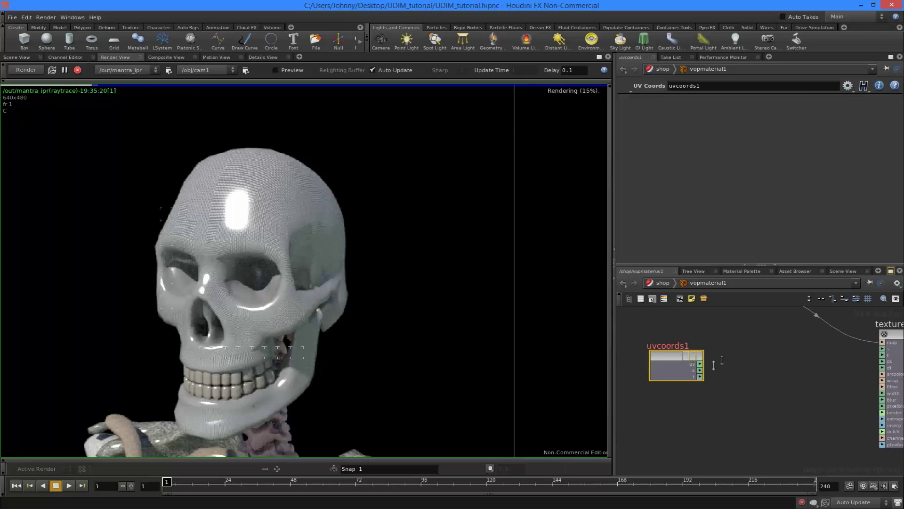
middle_drag(732, 360, 805, 362)
drag(732, 361, 683, 361)
middle_drag(773, 371, 740, 373)
- Add a Vector To Float node beside uvcoords1 and connect the uv output to its vec input
key(Tab)
key(Escape)
key(Tab)
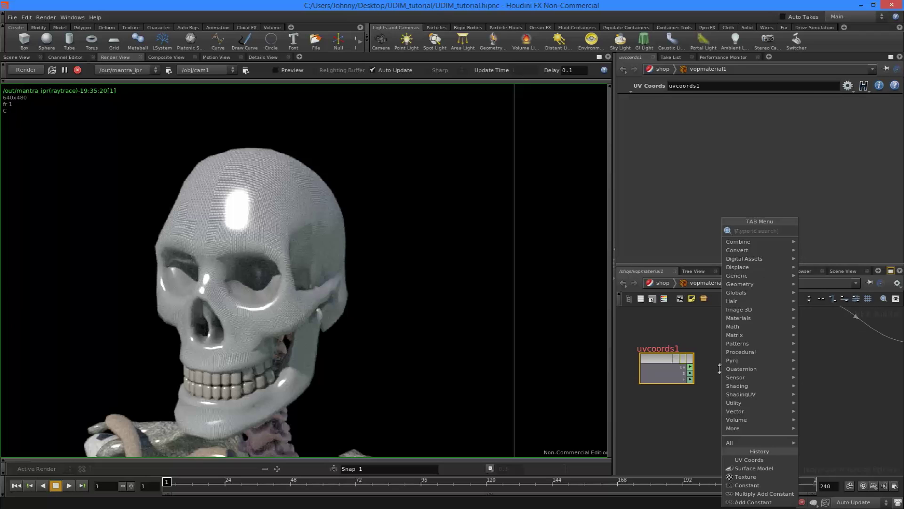
mouse_move(754, 326)
click(836, 240)
click(766, 374)
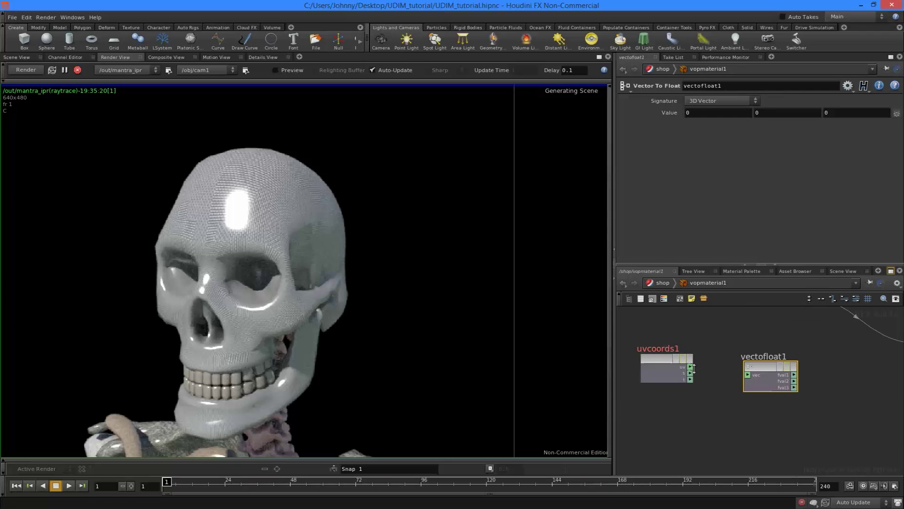
click(750, 375)
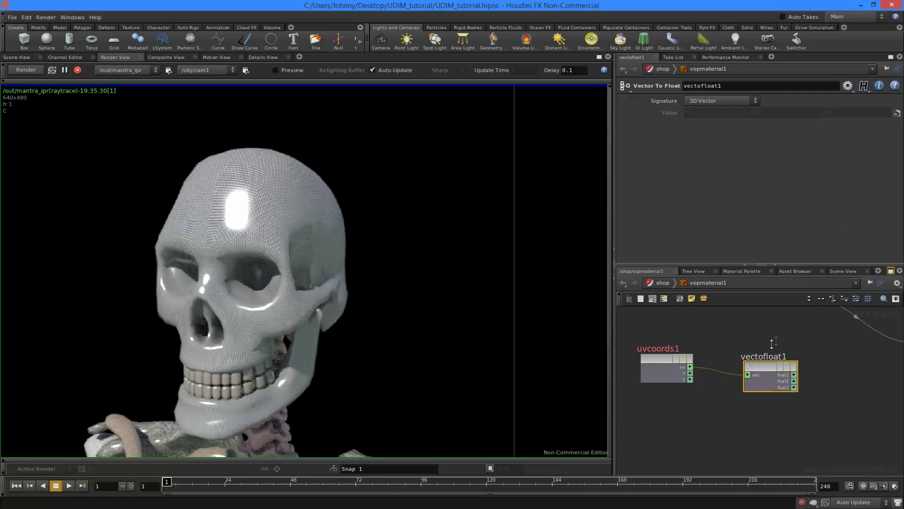
- Connect vectofloat1's fval1 and fval2 outputs to the s and t inputs of texture1
middle_drag(776, 341, 713, 357)
middle_drag(656, 388, 691, 376)
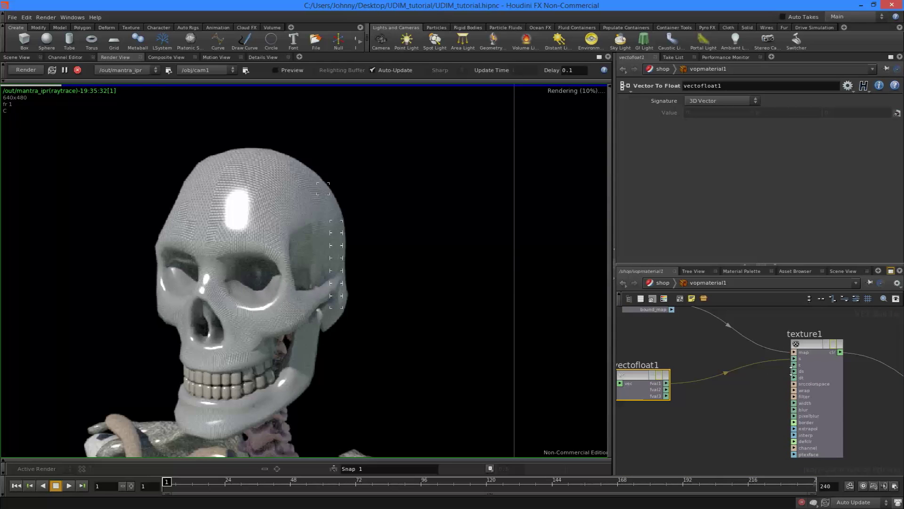
click(795, 364)
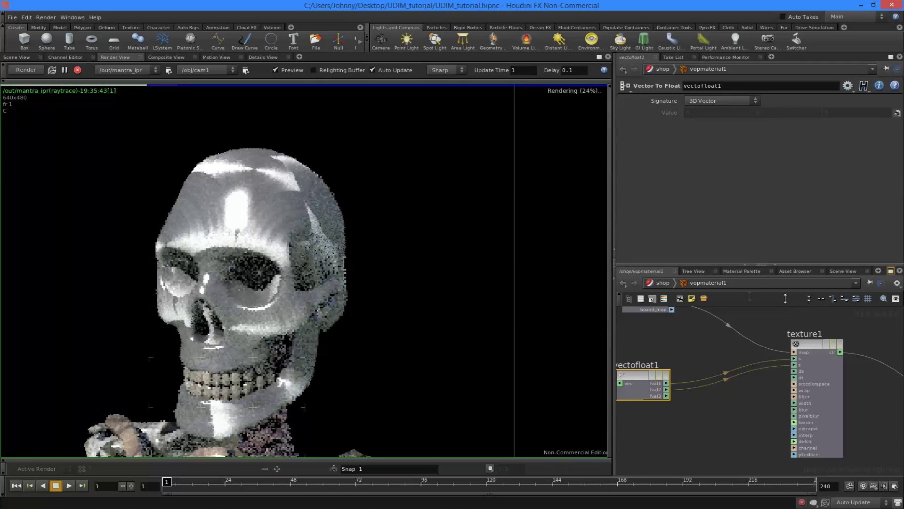
- Pull cam1 back and reframe it to show the skeleton's skull and rib cage
click(846, 271)
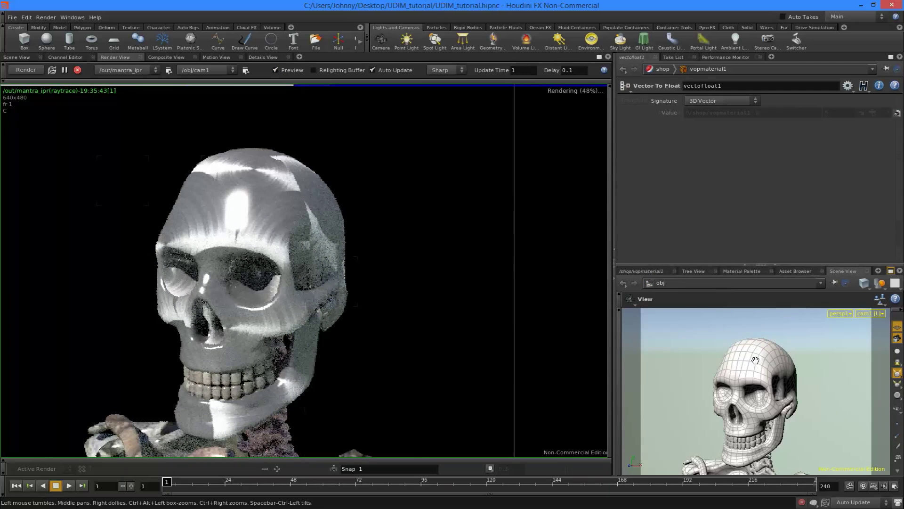
right_drag(756, 362, 728, 358)
middle_drag(747, 378, 748, 355)
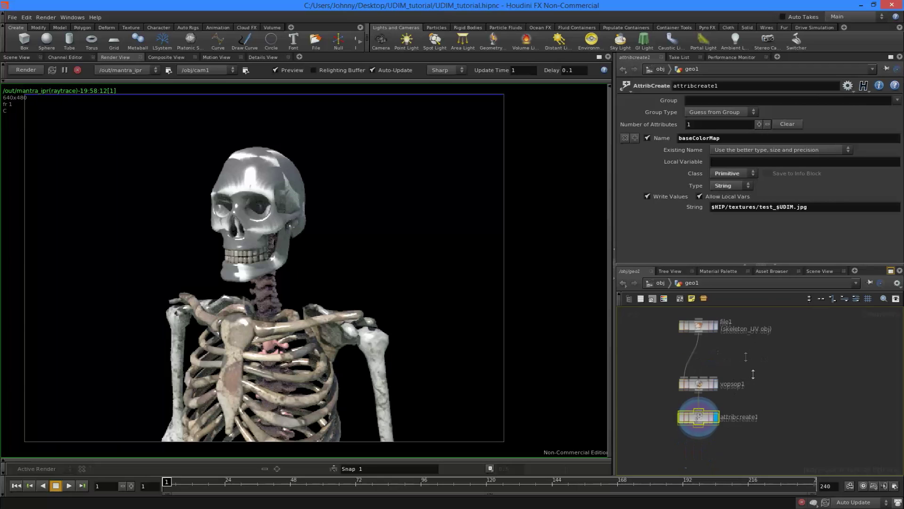
- Examine the attribute name set on the attribcreate1 node inside geo1
middle_drag(753, 374, 755, 334)
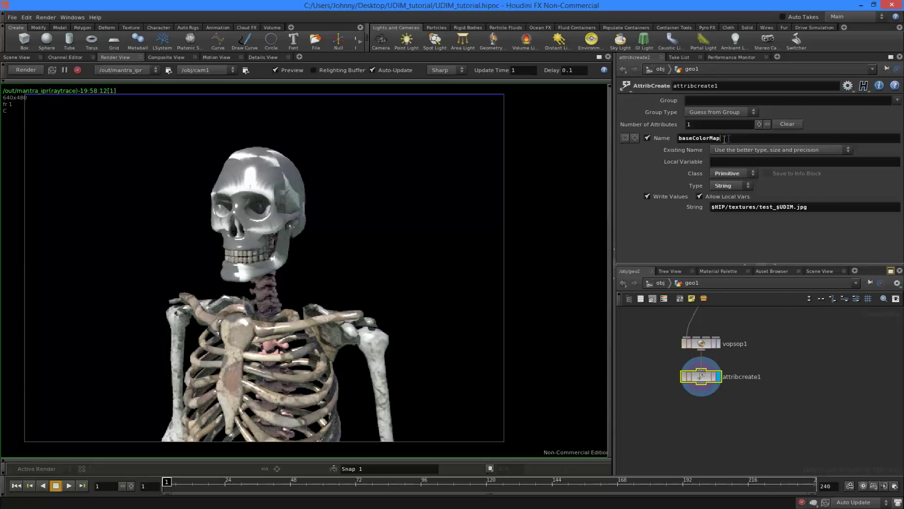
drag(725, 139, 670, 136)
click(767, 335)
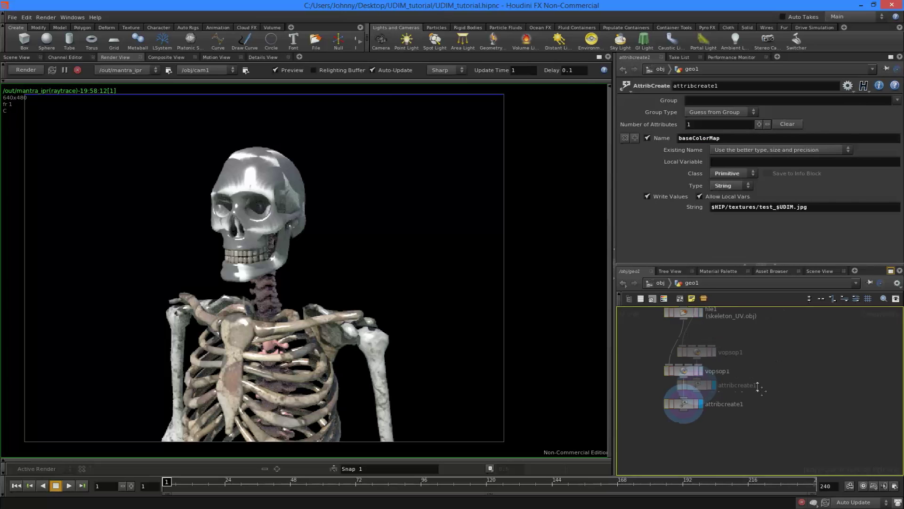
- Add a Mantra Surface material from the gallery to the shop network below vopmaterial1
click(661, 283)
click(688, 340)
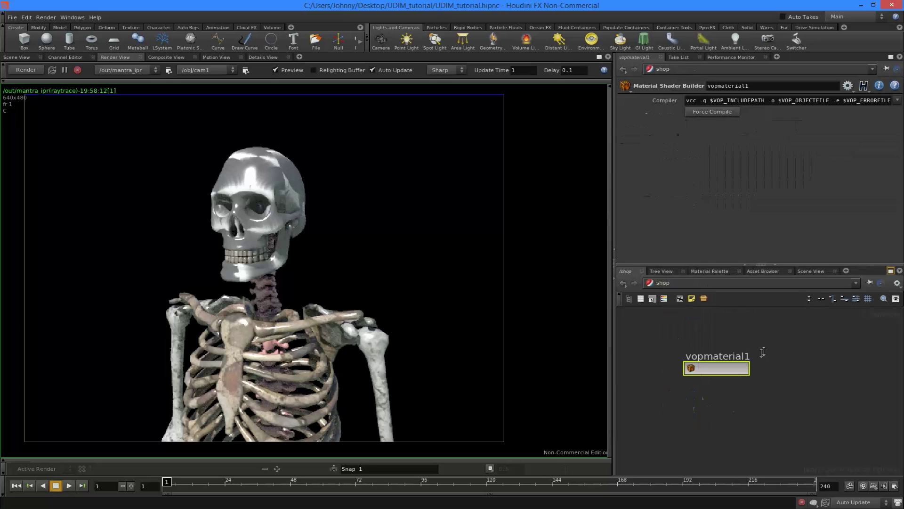
click(628, 299)
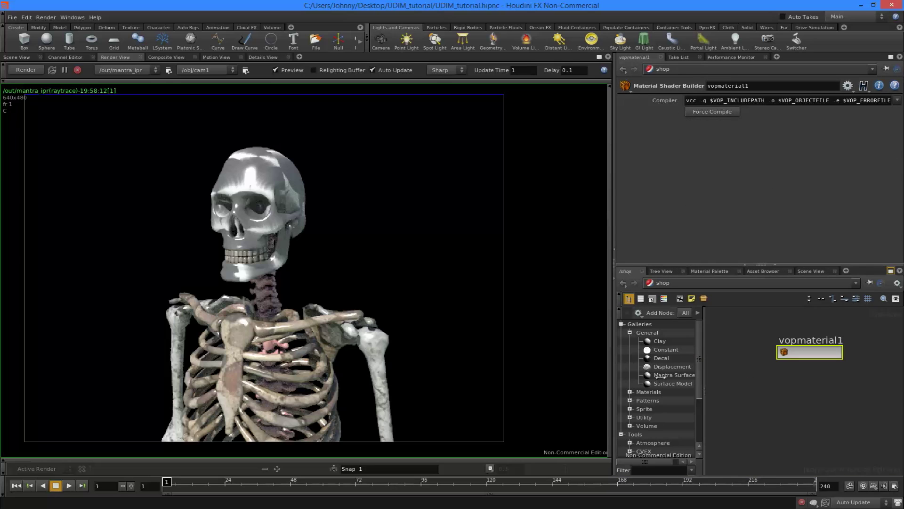
drag(659, 377, 812, 397)
click(627, 298)
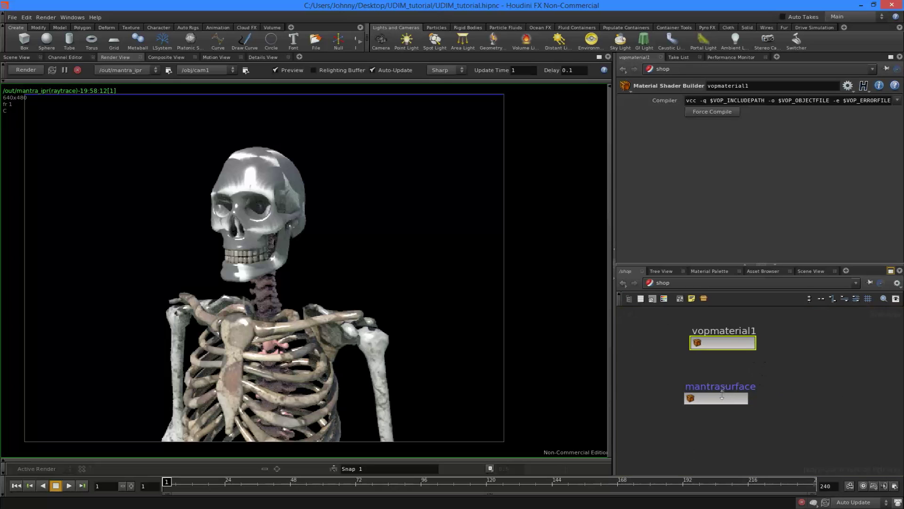
- Inside the mantrasurface material, expand the parameter feeding diffuseColor's baseColorMap input and bring its node into view
double_click(722, 395)
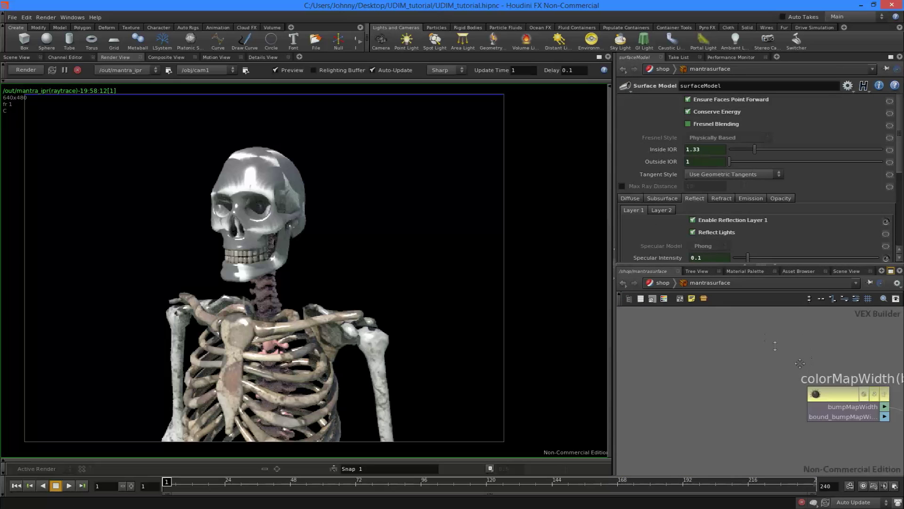
middle_drag(800, 363, 694, 342)
mouse_move(784, 330)
middle_down()
mouse_move(674, 319)
mouse_move(779, 329)
middle_up()
right_drag(780, 330, 731, 338)
middle_drag(727, 338, 759, 452)
middle_drag(759, 377, 753, 428)
scroll(753, 428, down, 5)
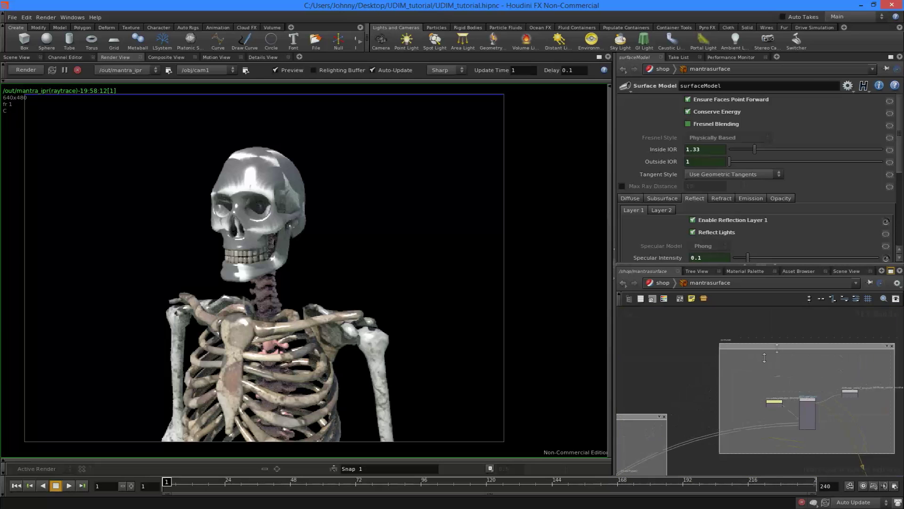
scroll(778, 348, up, 5)
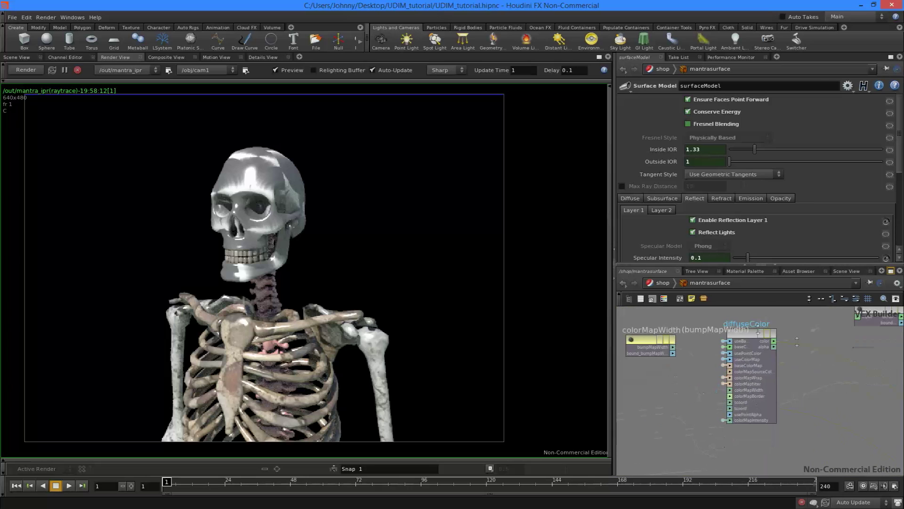
scroll(796, 342, up, 2)
middle_drag(695, 426, 770, 379)
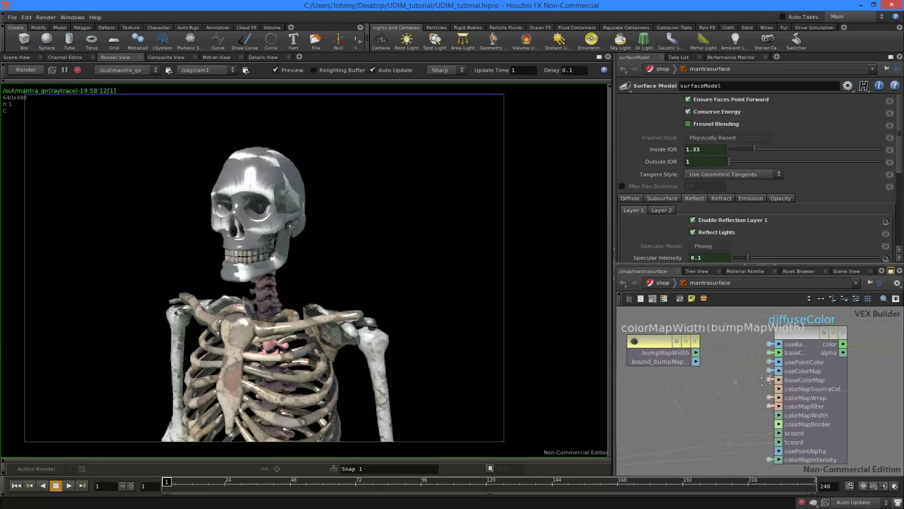
click(770, 380)
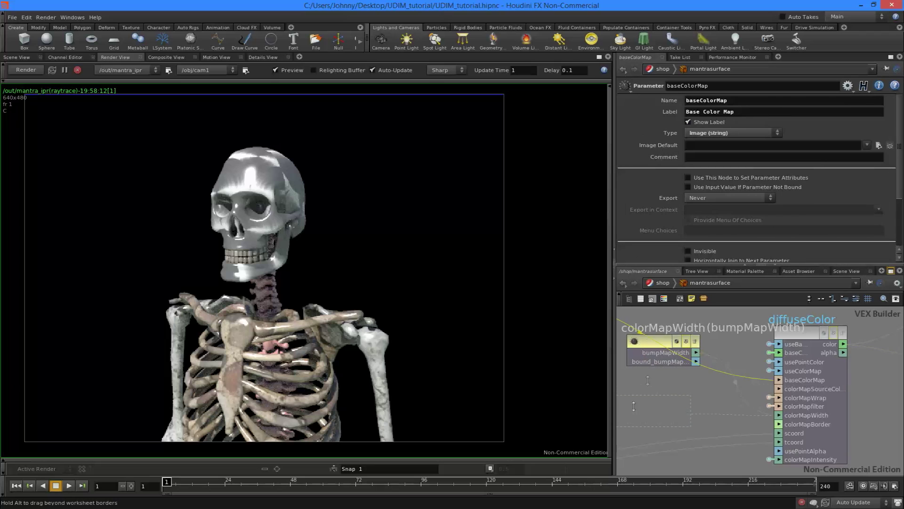
middle_drag(643, 348, 756, 445)
middle_drag(633, 327, 751, 364)
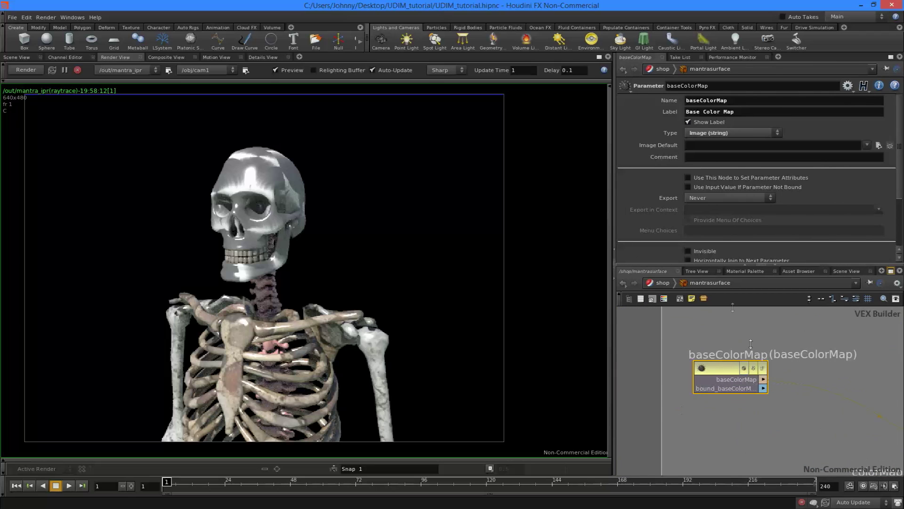
- Select the parameter's name baseColorMap and return to the network inside geo1
double_click(728, 101)
click(661, 282)
click(659, 282)
click(683, 316)
text(i)
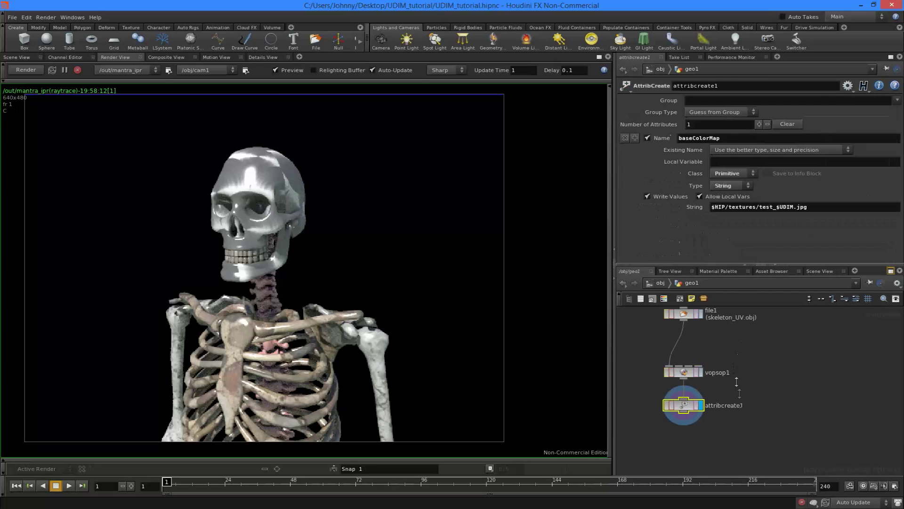
- Set attribcreate1's attribute name to map and restart the render
text(baseColorMap)
key(Return)
click(27, 69)
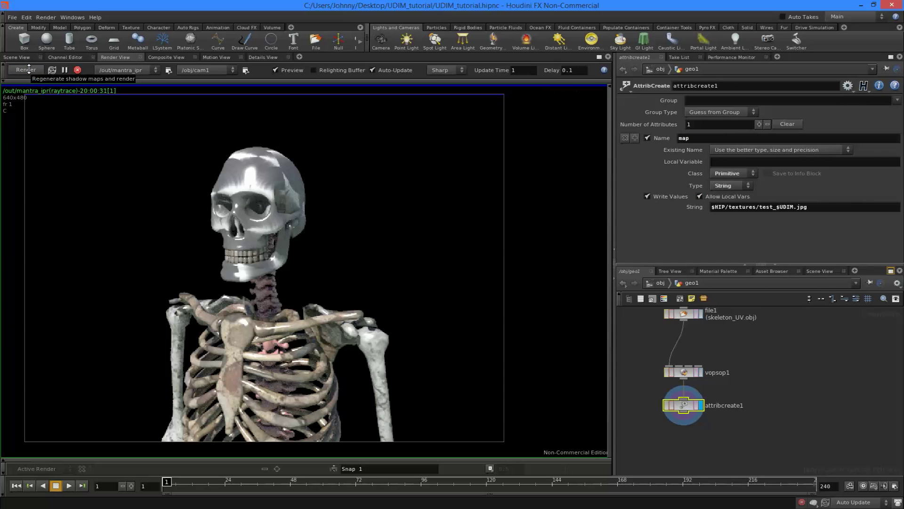
- Go up to the object level and choose /shop/mantrasurface as geo1's material
click(660, 283)
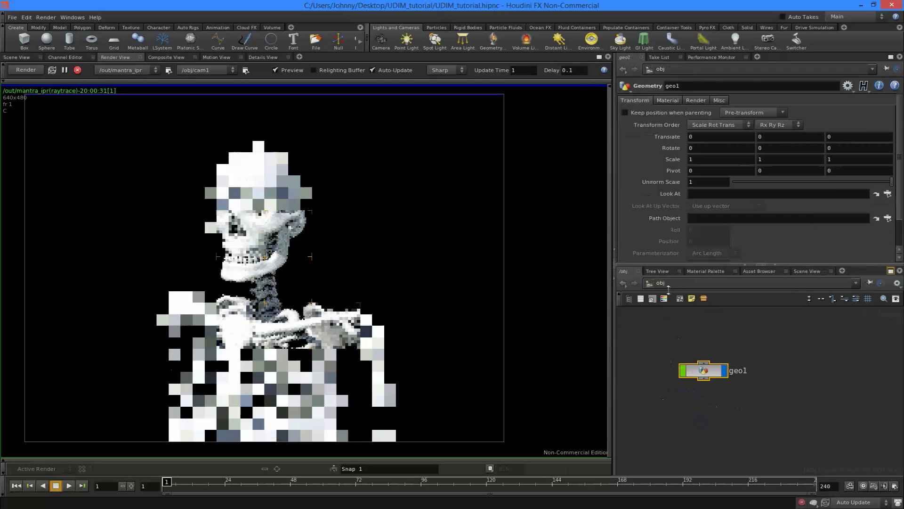
click(699, 284)
click(706, 317)
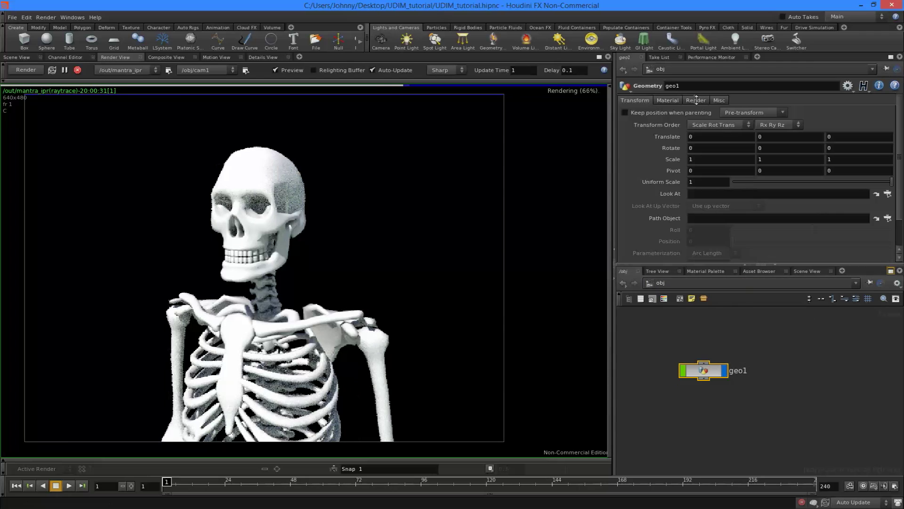
click(696, 100)
click(672, 98)
drag(752, 112, 678, 110)
click(872, 113)
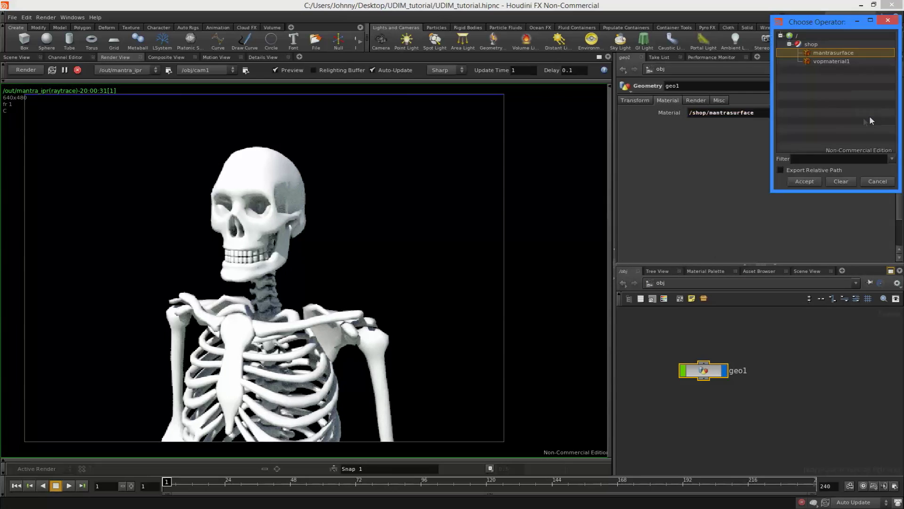
double_click(826, 53)
- Switch geo1's material to /shop/vopmaterial1 and close the Houdini Console
click(872, 113)
double_click(818, 65)
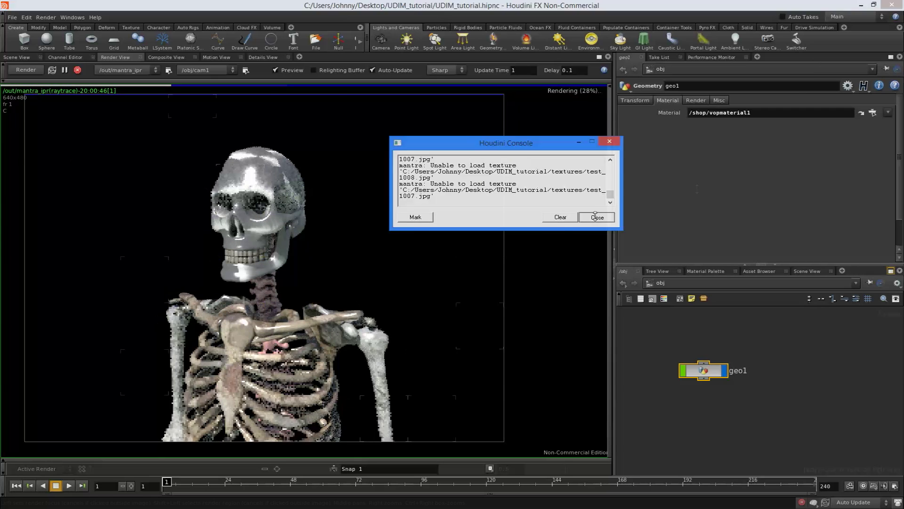
click(595, 217)
- Assign /shop/mantrasurface as geo1's material and open the shop network
click(873, 113)
double_click(832, 53)
click(690, 285)
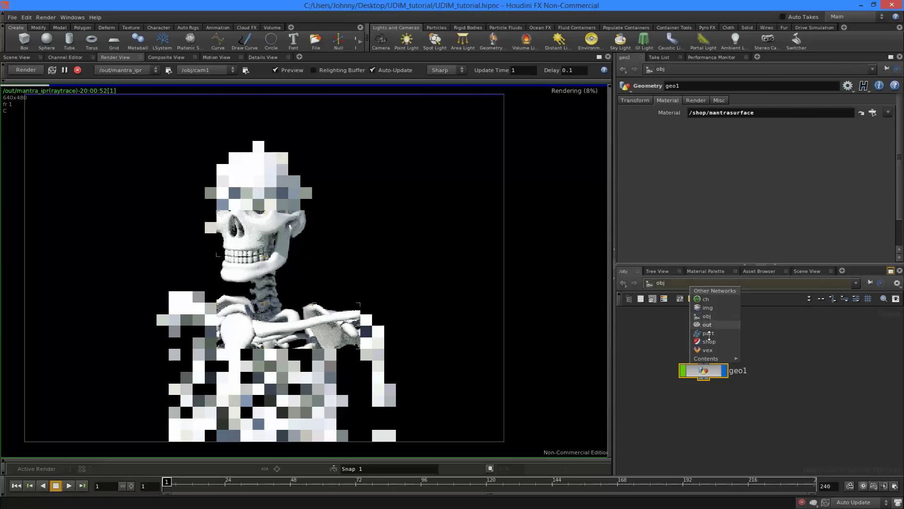
click(707, 317)
click(710, 283)
click(722, 334)
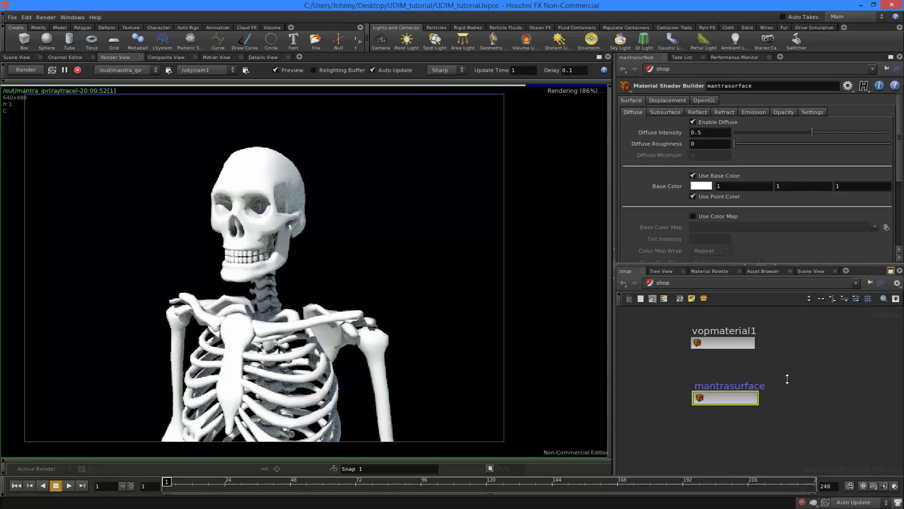
- Inside mantrasurface, make the baseColorMap parameter invisible and return to the shop network
key(i)
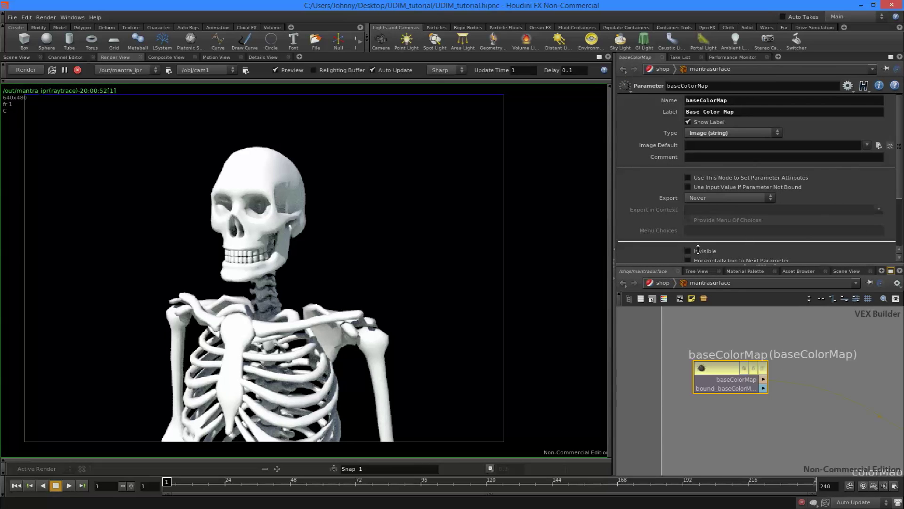
click(662, 282)
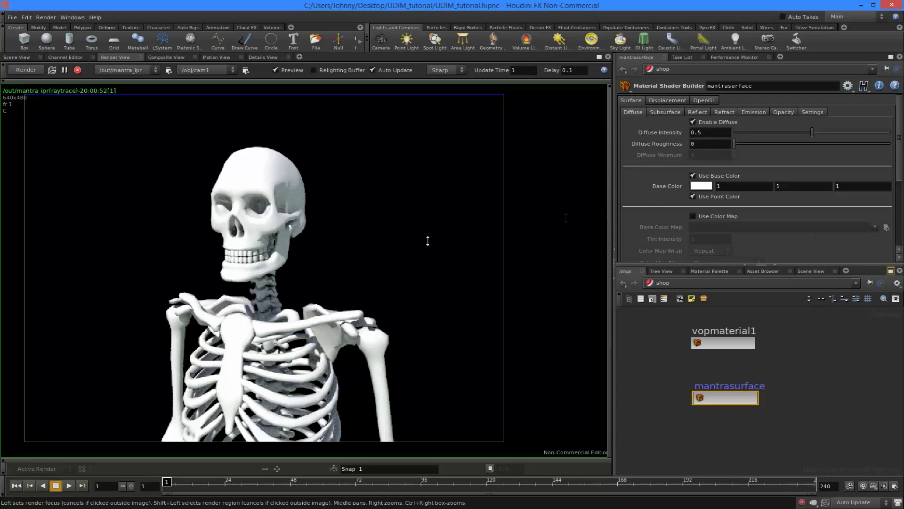
click(689, 283)
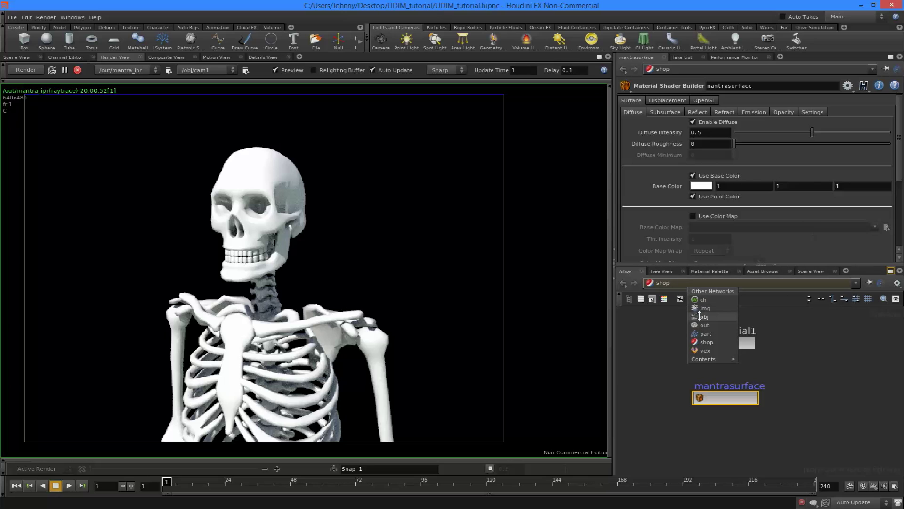
drag(811, 376, 759, 392)
key(i)
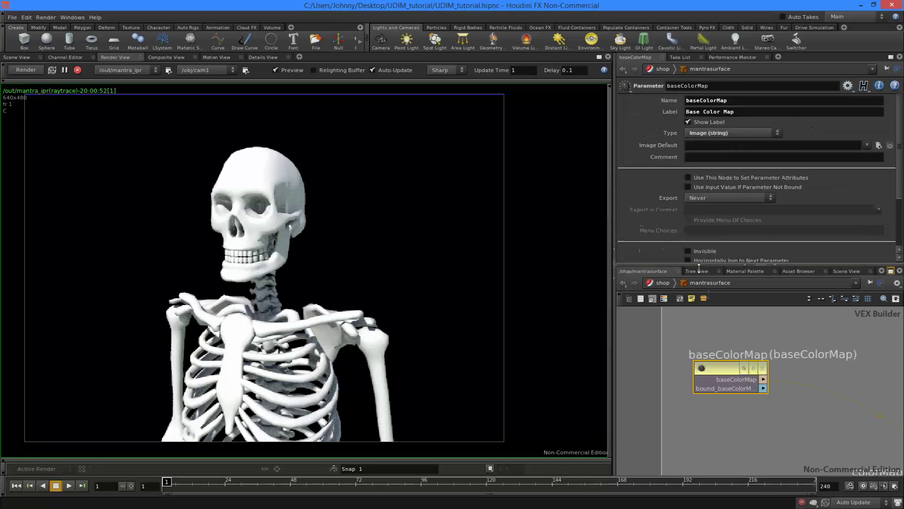
click(668, 285)
- Inside geo1, set attribcreate1's attribute name to baseColorMap
click(681, 282)
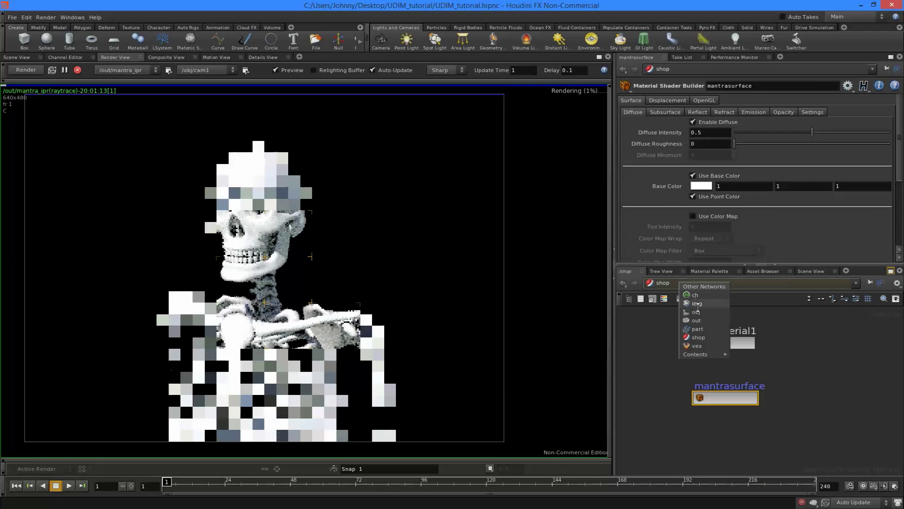
click(712, 312)
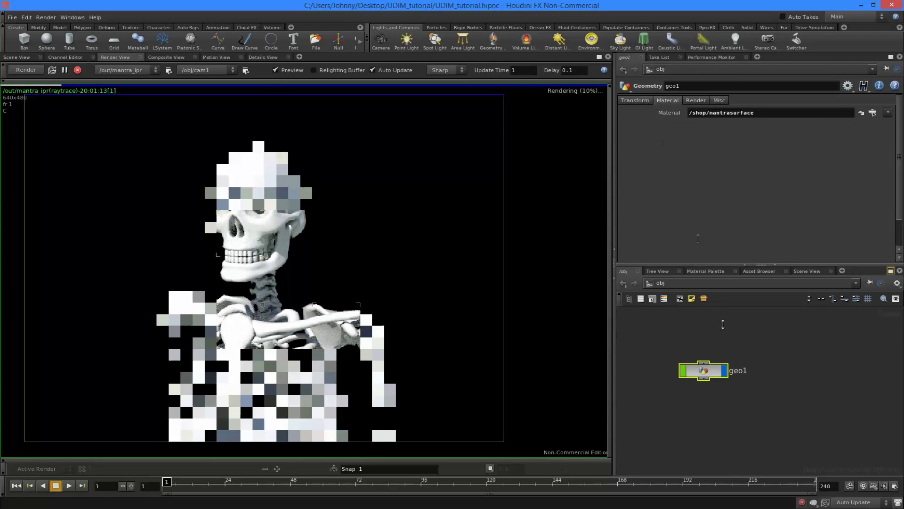
key(i)
drag(706, 139, 651, 146)
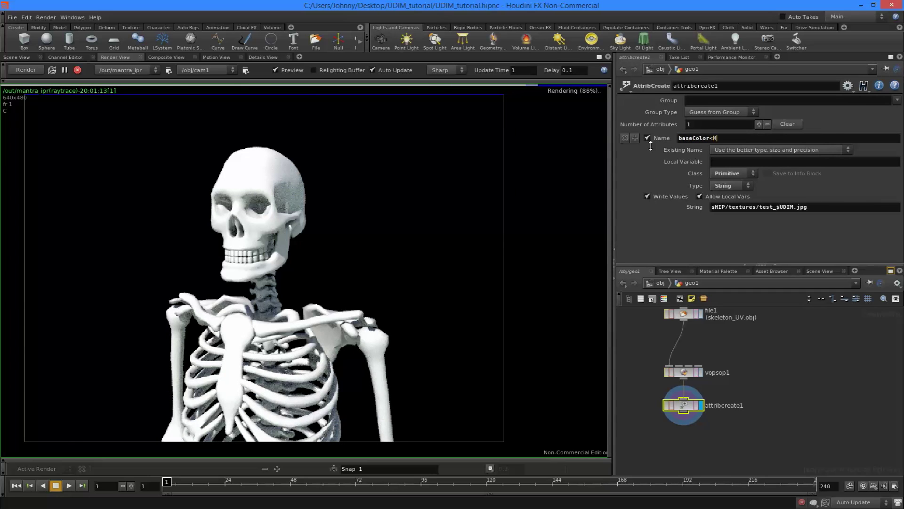
key(Return)
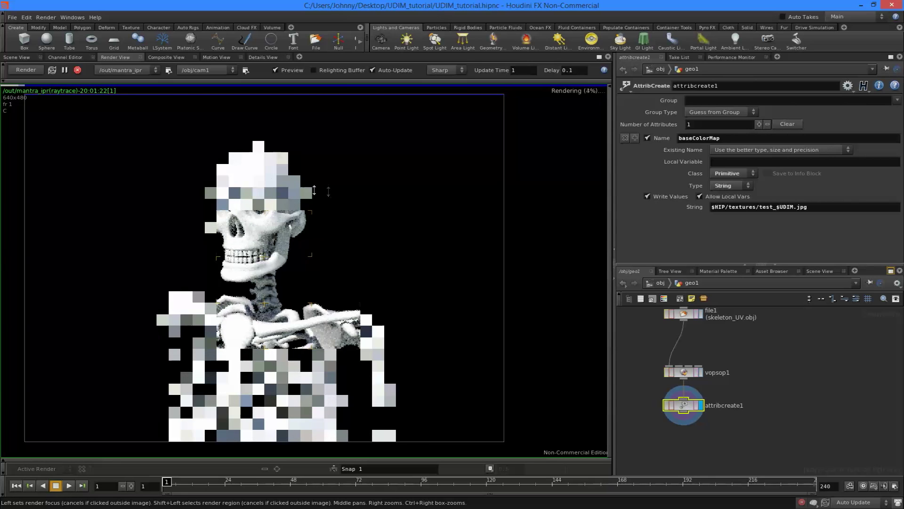
- Return to the shop network and enable Use Color Map in mantrasurface's diffuse settings
click(661, 283)
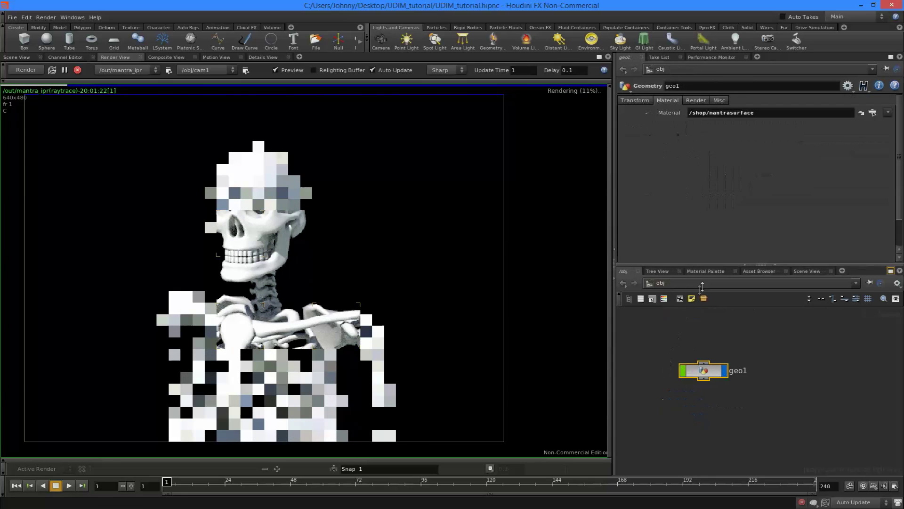
click(701, 285)
click(722, 342)
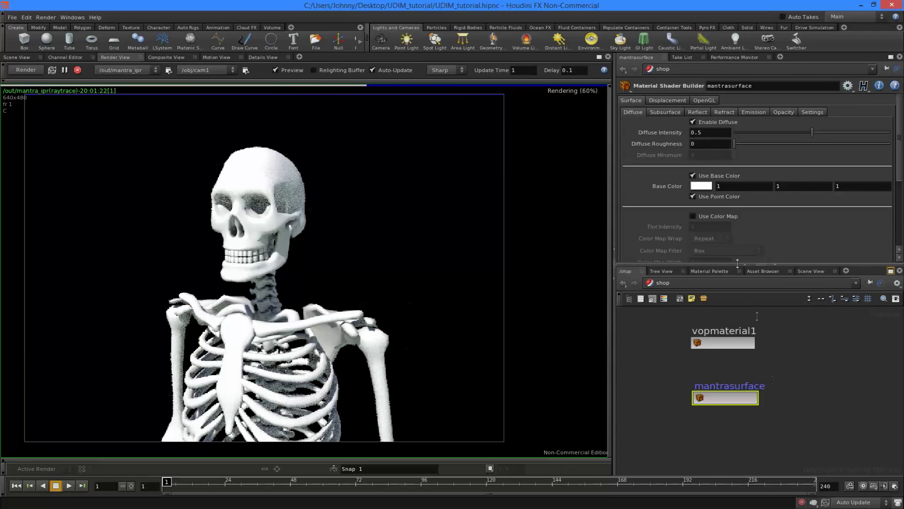
click(702, 216)
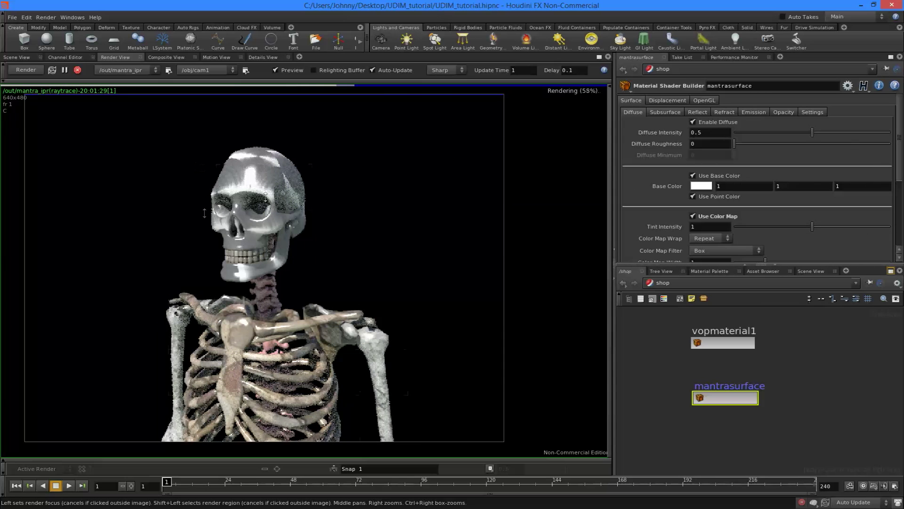
- Enable the displacement map on mantrasurface and turn off its Use Color Map option
click(670, 101)
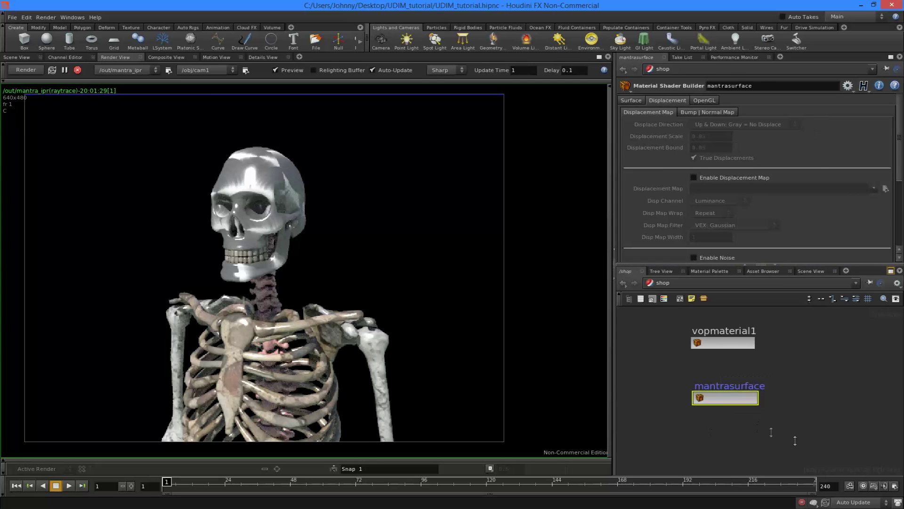
key(i)
middle_drag(814, 411, 778, 361)
scroll(777, 360, down, 5)
scroll(768, 372, up, 2)
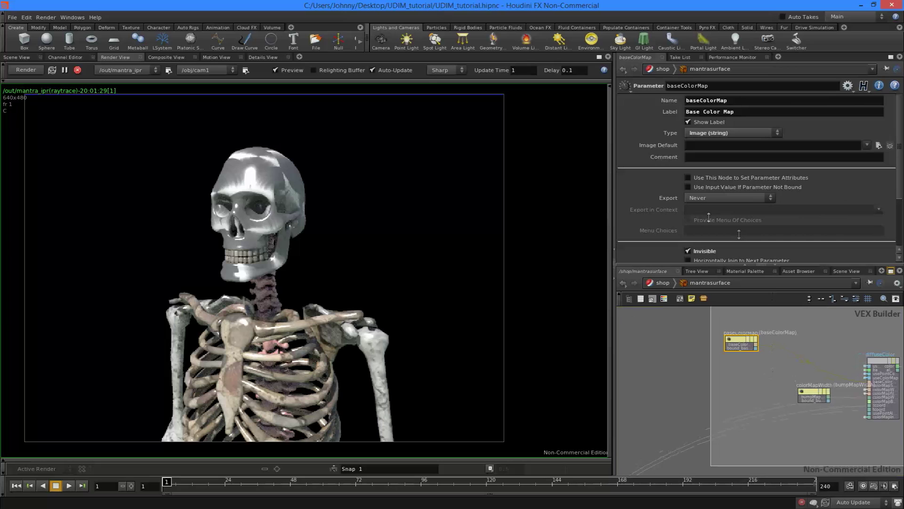
click(663, 282)
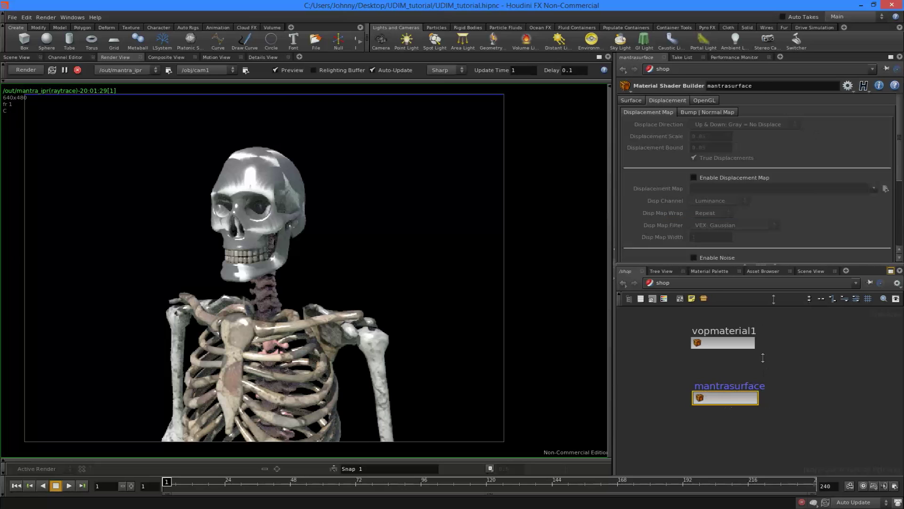
click(696, 178)
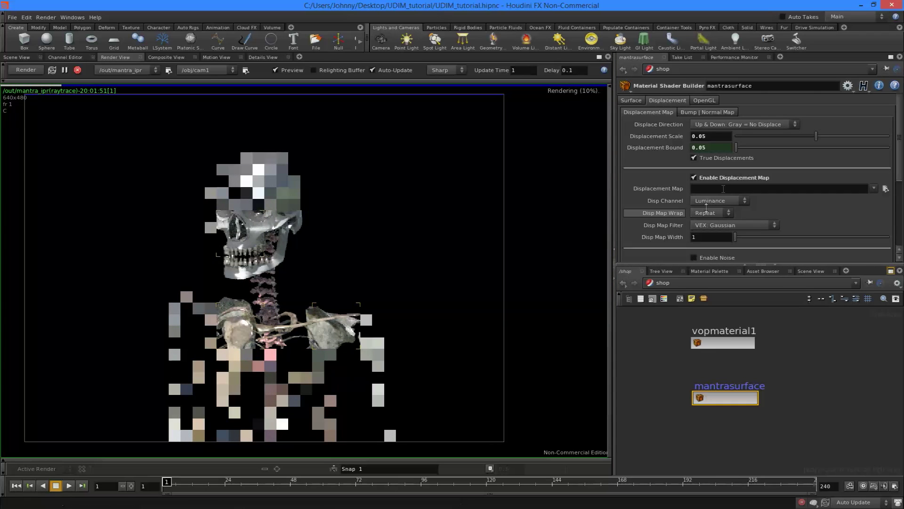
click(632, 100)
click(693, 217)
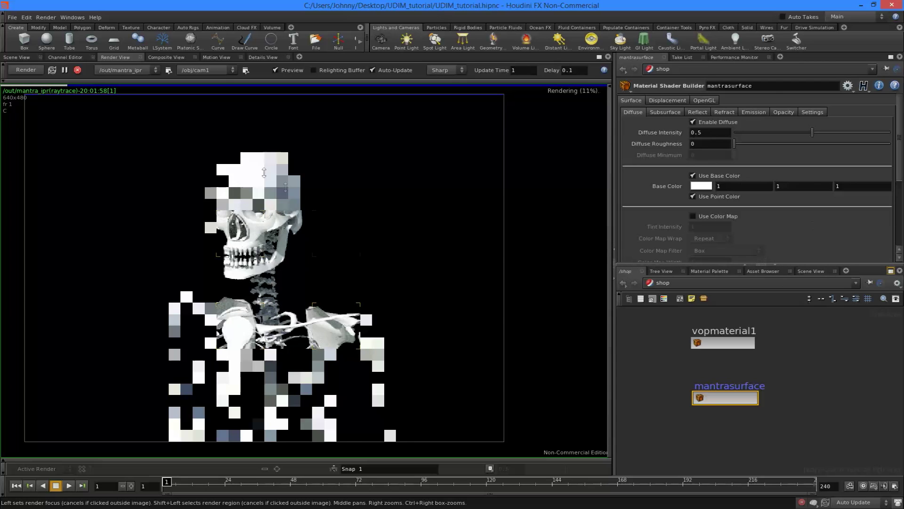
- Bring the scene camera closer to the skull's jaw and focus the render on the teeth
click(812, 271)
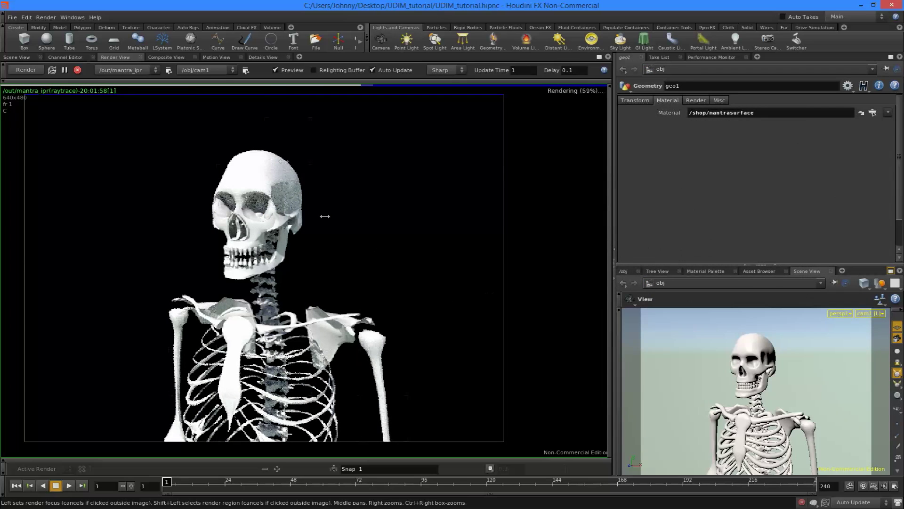
right_drag(256, 241, 394, 219)
right_drag(753, 374, 801, 369)
drag(801, 369, 754, 372)
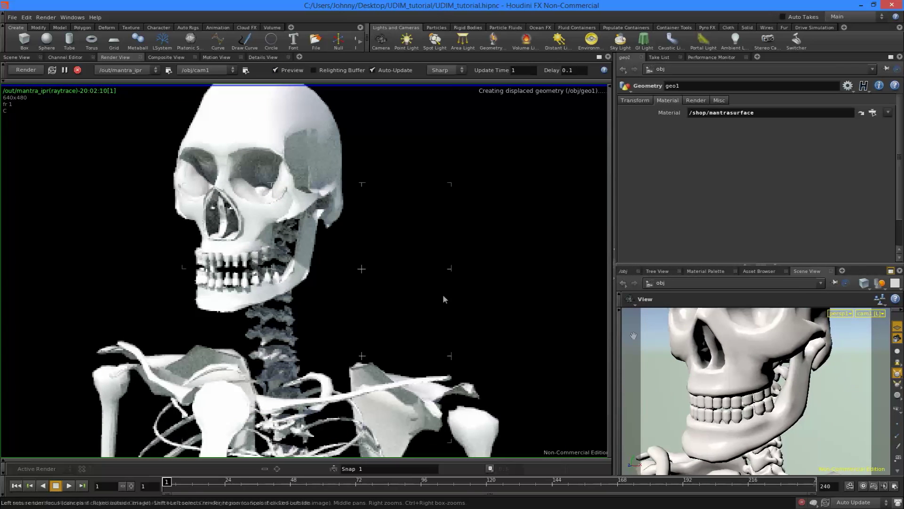
click(275, 254)
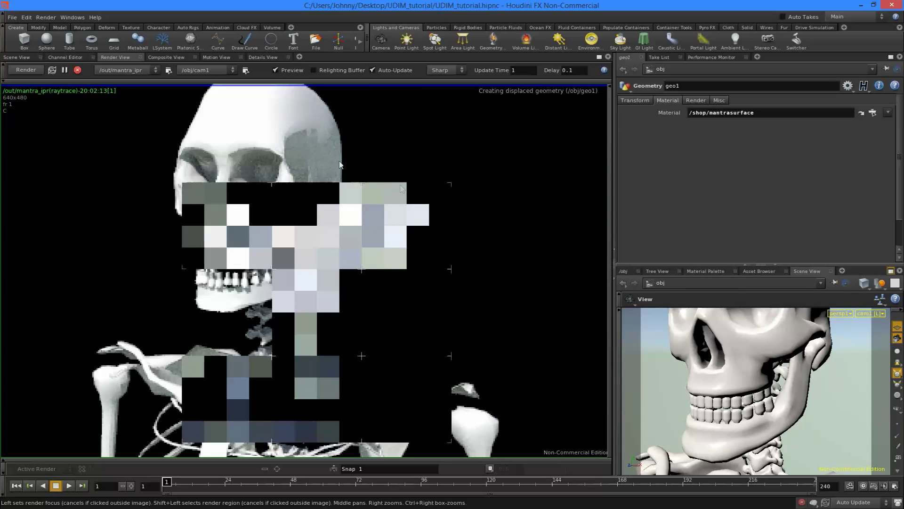
right_drag(420, 199, 345, 228)
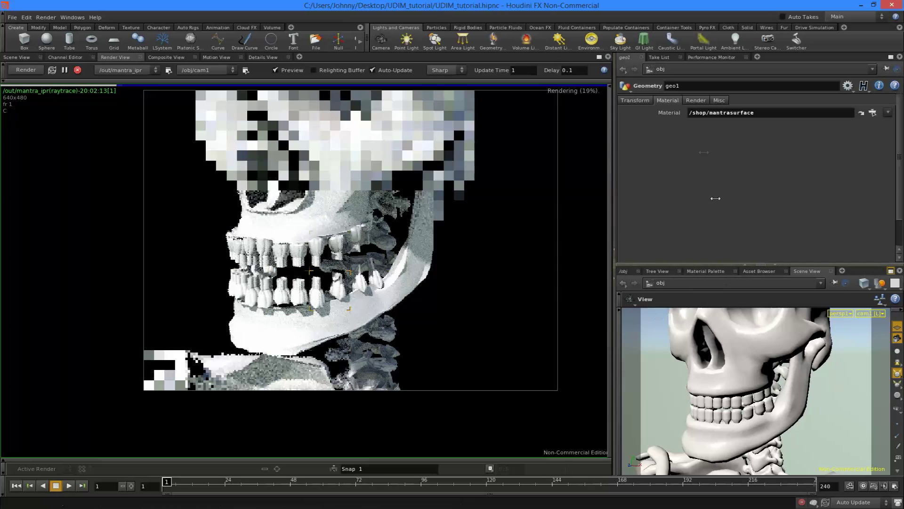
- Return to the network inside geo1
click(624, 271)
double_click(704, 370)
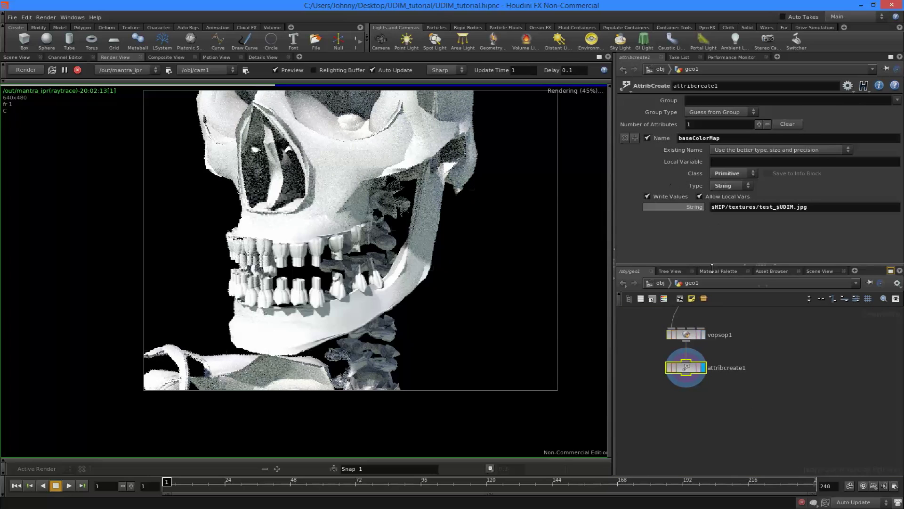
click(635, 137)
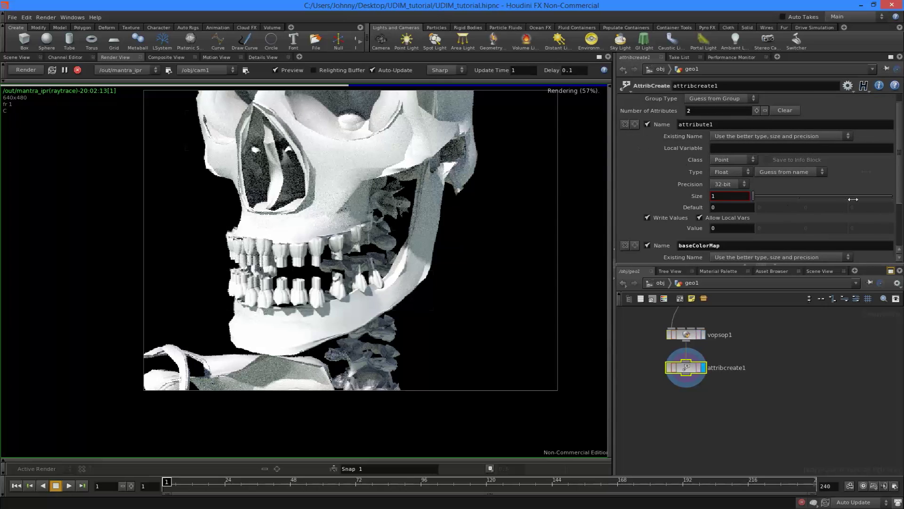
drag(900, 196, 897, 170)
scroll(898, 170, up, 5)
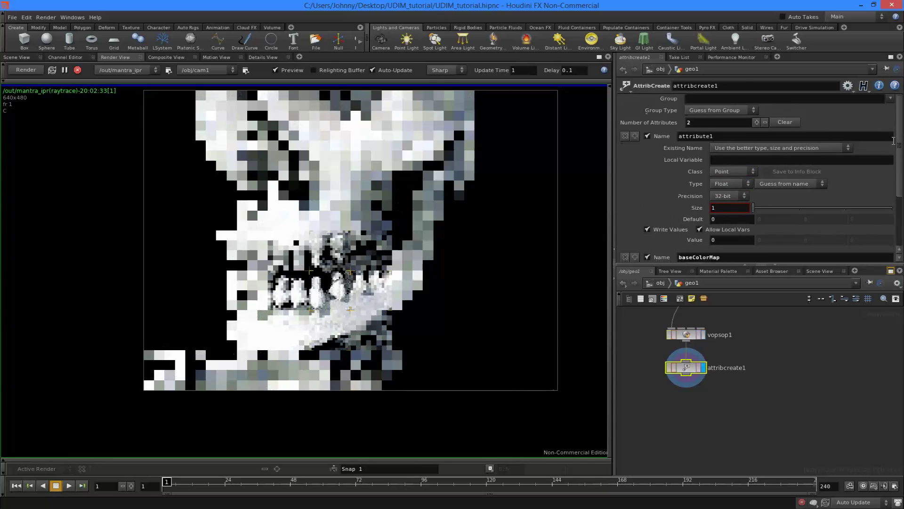
click(625, 118)
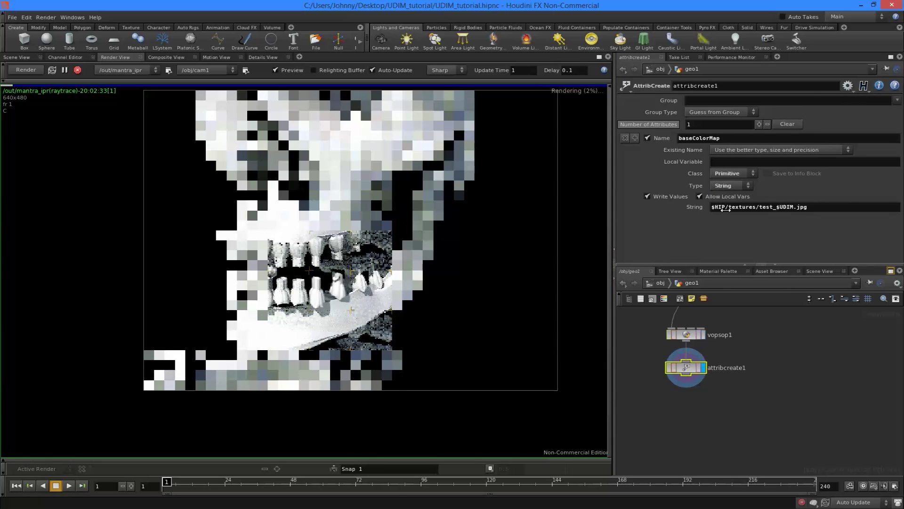
- Duplicate attribcreate1, connect the copy below it, and set the copy's attribute name to displacementMap
key(ctrl+c)
key(ctrl+v)
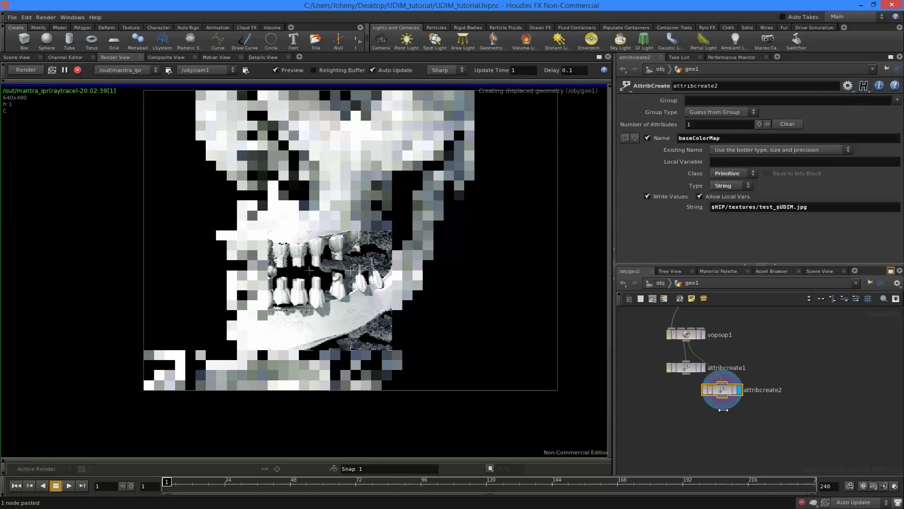
drag(728, 392, 687, 374)
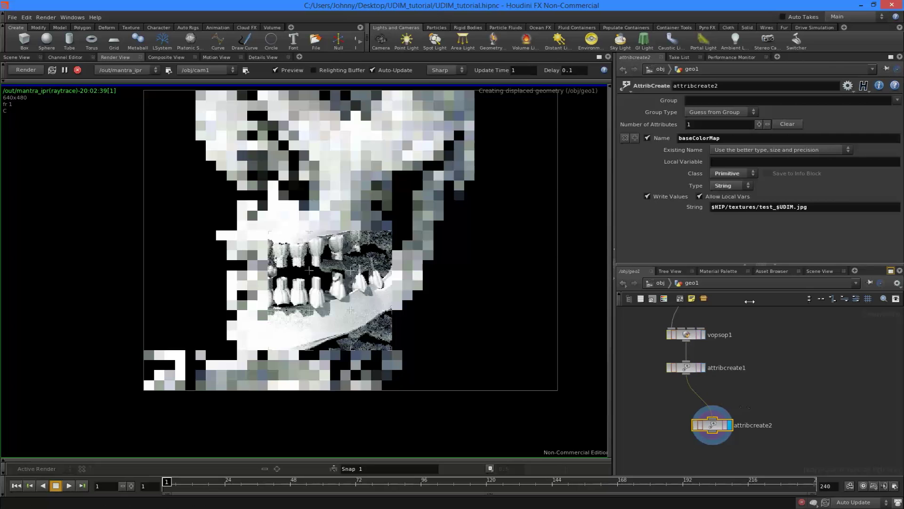
drag(728, 140, 636, 142)
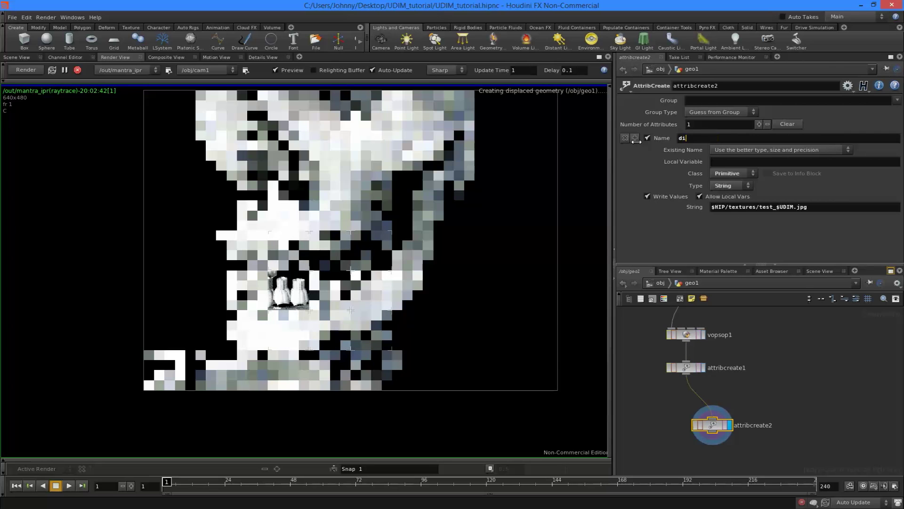
text(displacement)
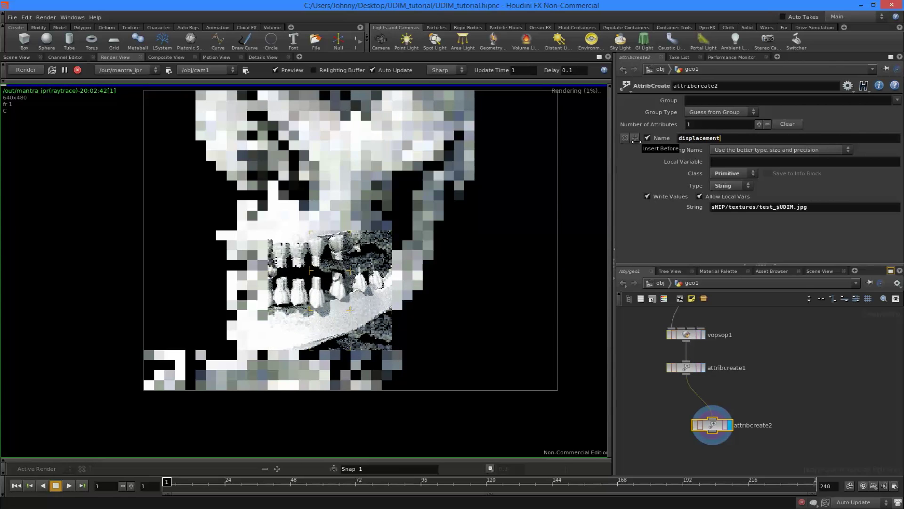
text(Map)
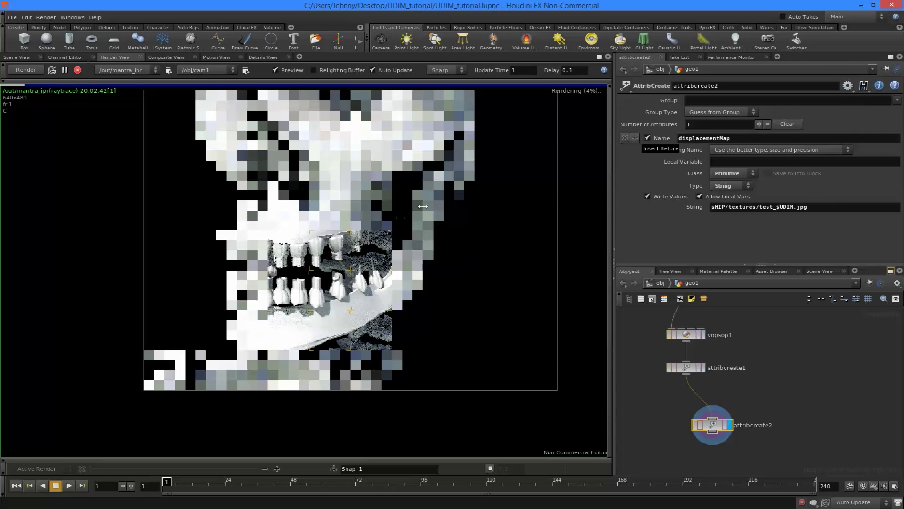